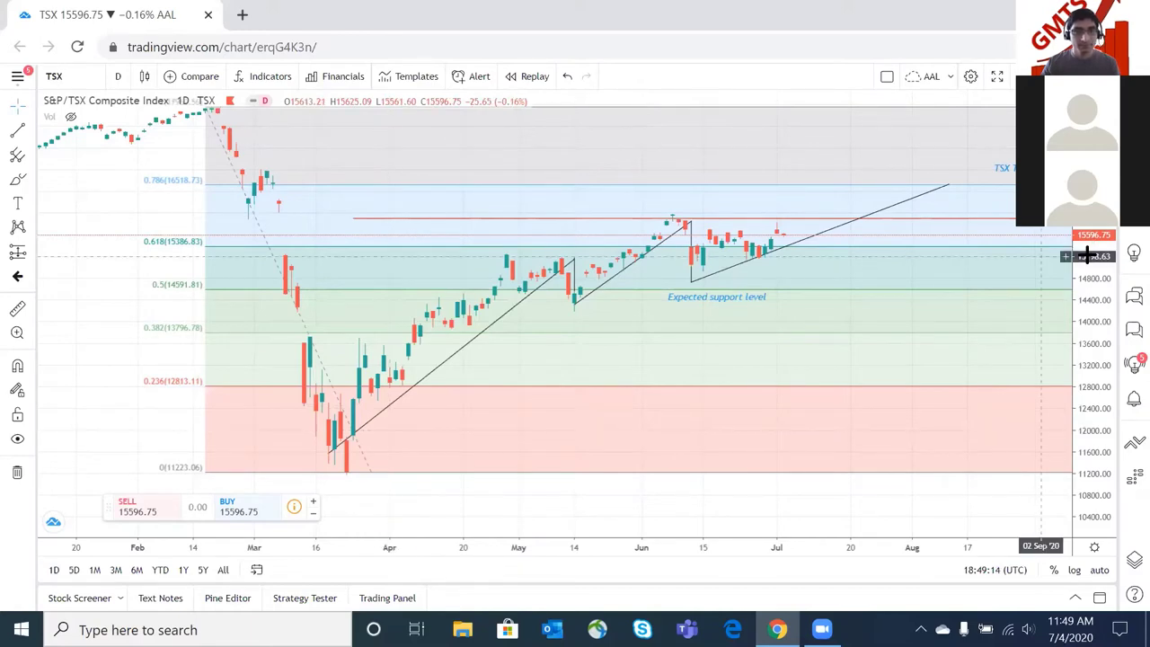
Step: Show the volume bars on the S&P/TSX Composite Index daily chart and rescale its price axis
{"action": "left_click_drag", "start_coordinate": [1092, 224], "coordinate": [1094, 236]}
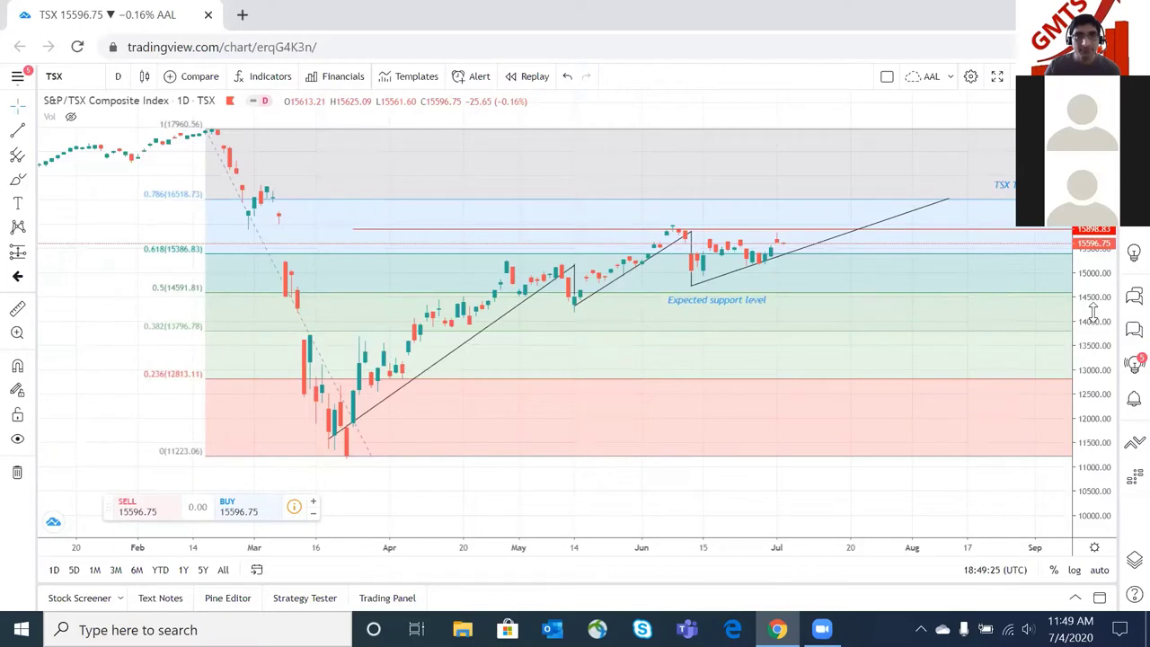
{"action": "left_click_drag", "start_coordinate": [1092, 310], "coordinate": [1089, 261]}
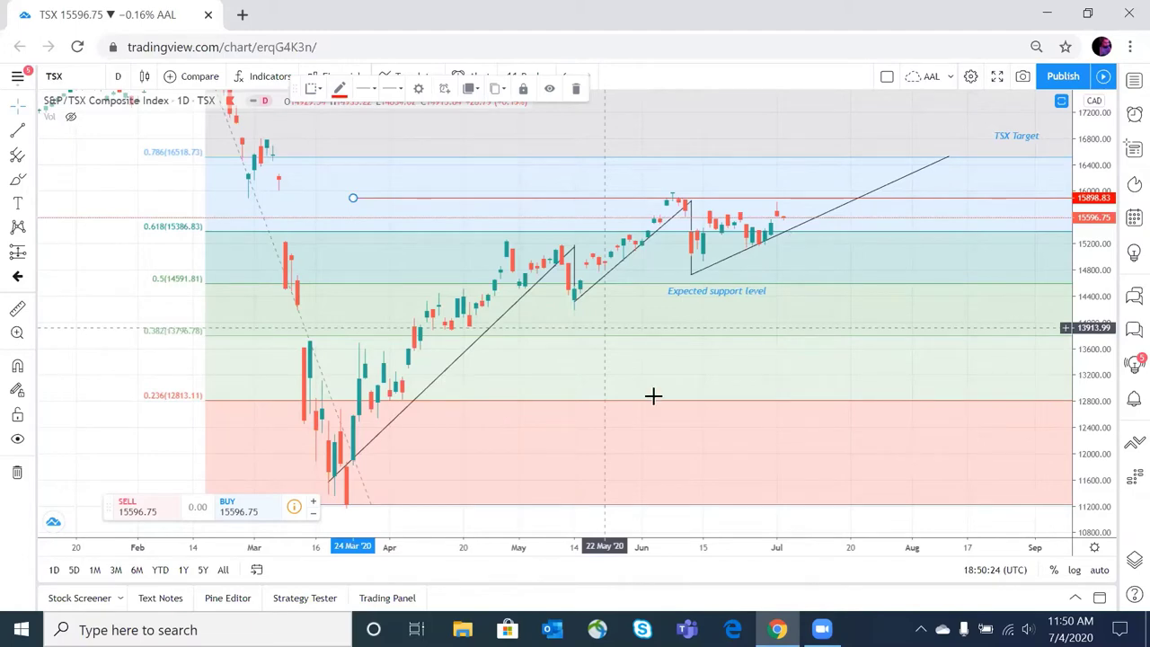
{"action": "scroll", "coordinate": [1095, 255], "scroll_direction": "down", "scroll_amount": 2}
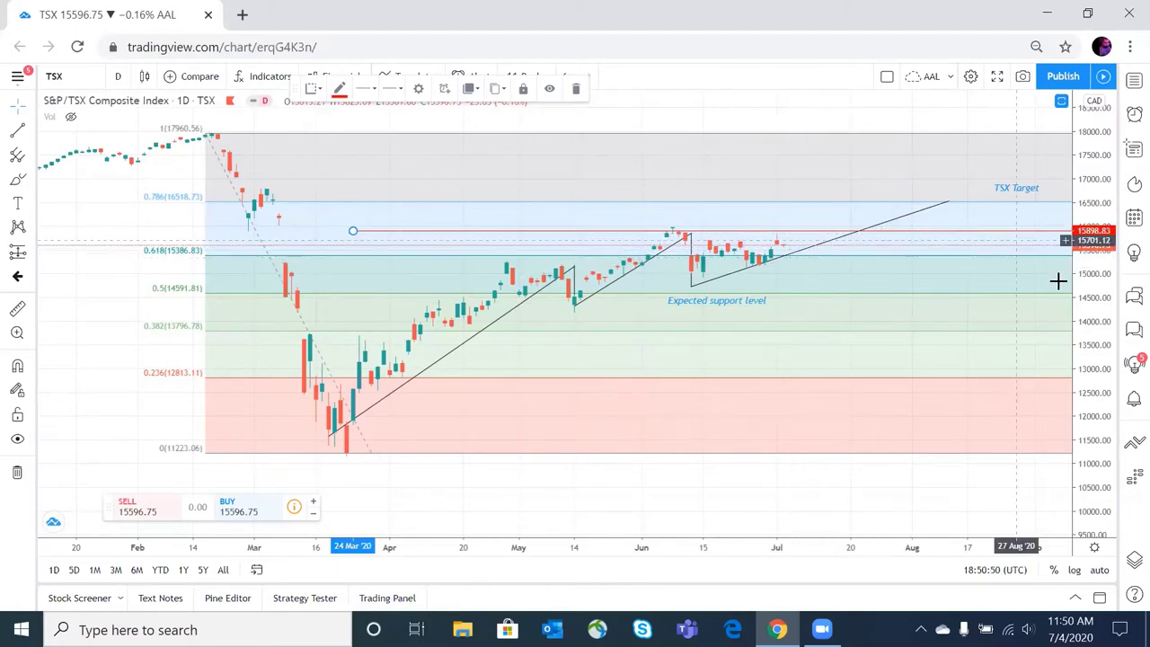
{"action": "left_click_drag", "start_coordinate": [1090, 289], "coordinate": [877, 241]}
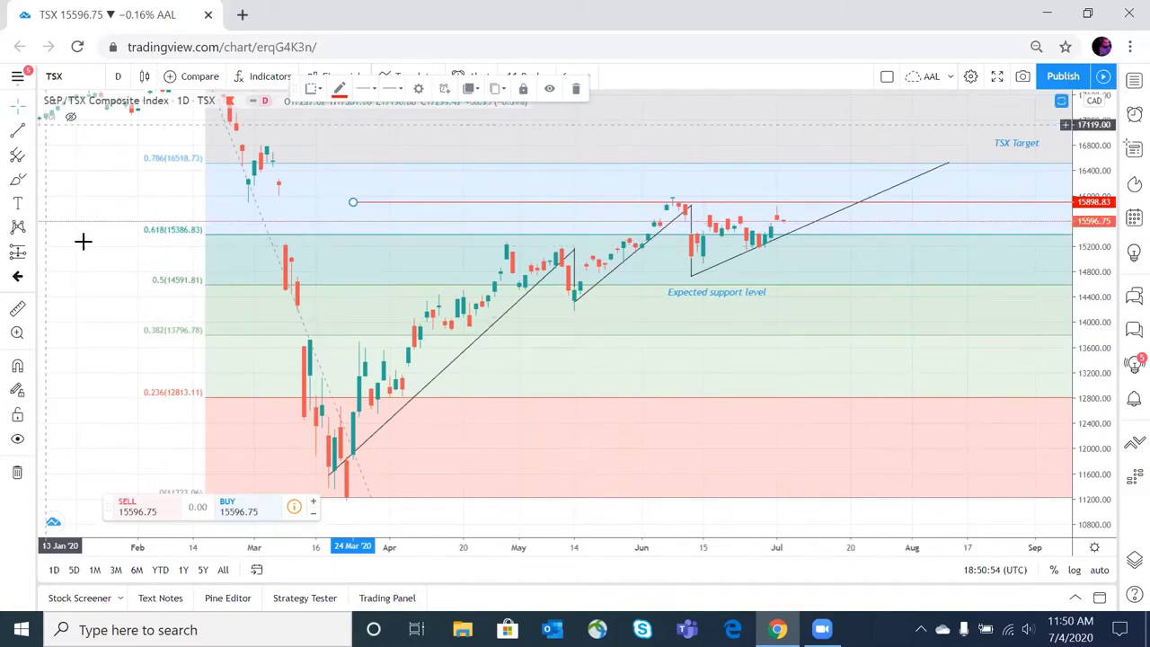
{"action": "left_click", "coordinate": [70, 118]}
{"action": "double_click", "coordinate": [1091, 377]}
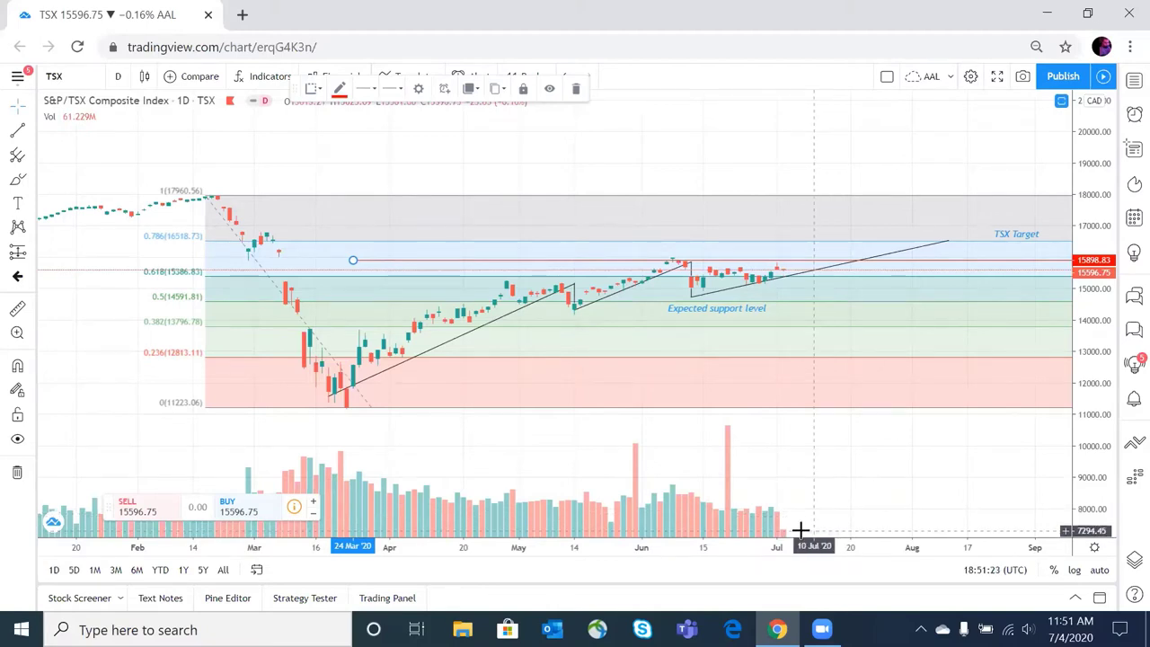
{"action": "left_click_drag", "start_coordinate": [798, 529], "coordinate": [769, 541]}
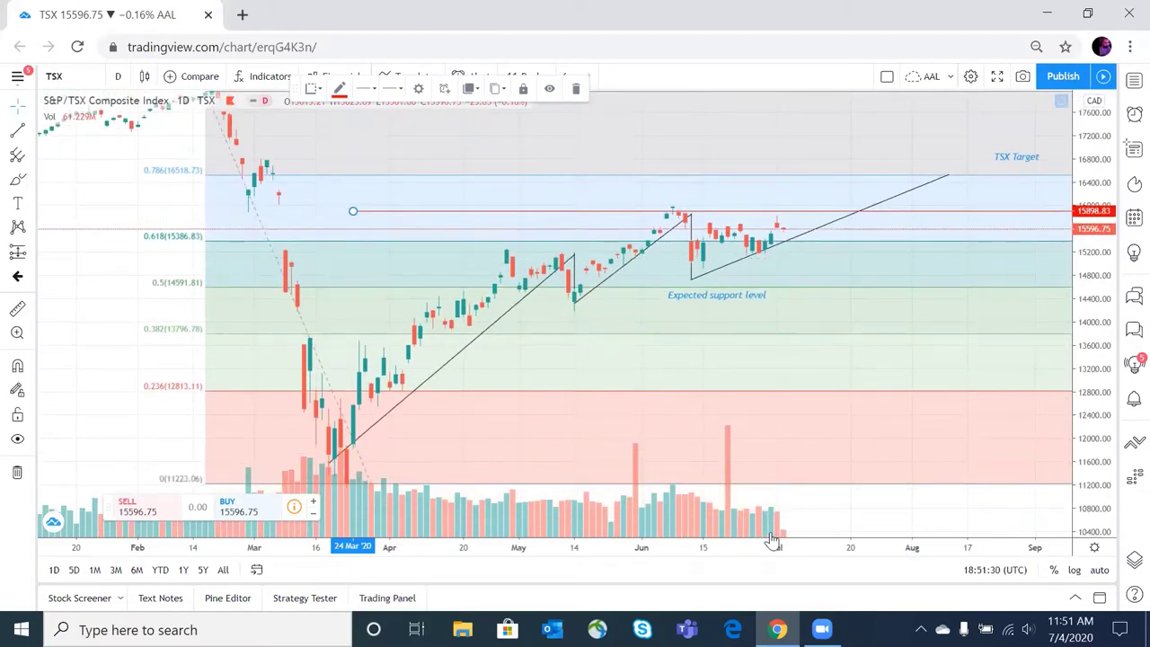
{"action": "left_click_drag", "start_coordinate": [771, 539], "coordinate": [754, 542]}
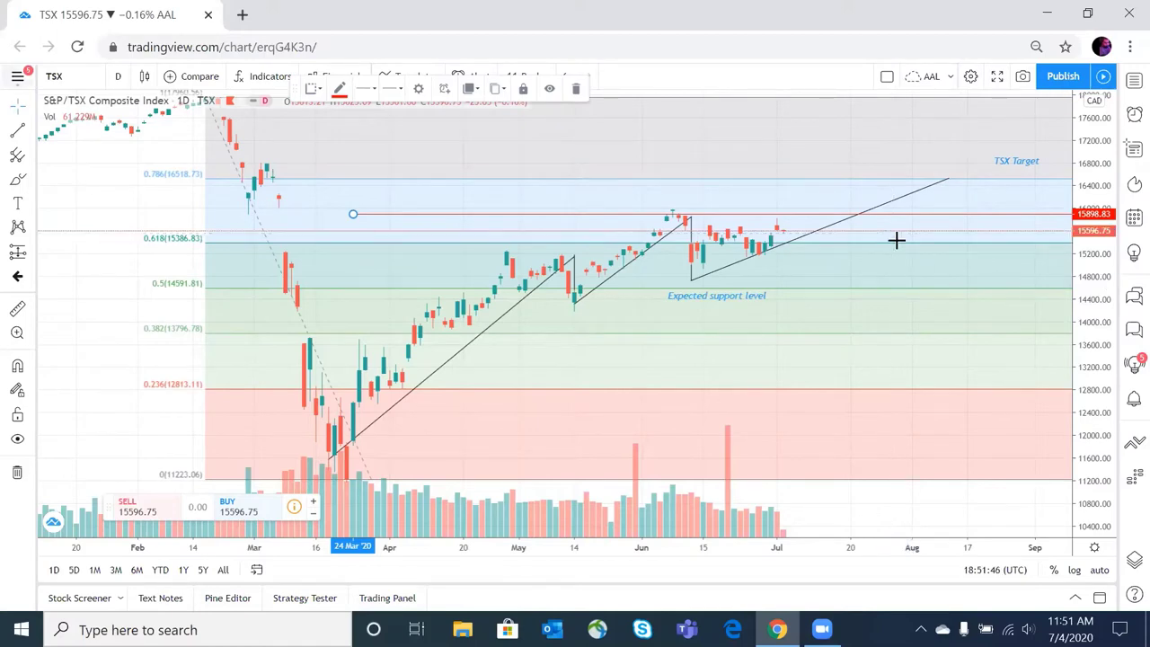
Step: Search for the symbol NASDAQ and load the NASDAQ Inc (NDAQ) chart
{"action": "type", "text": "NASDAQ"}
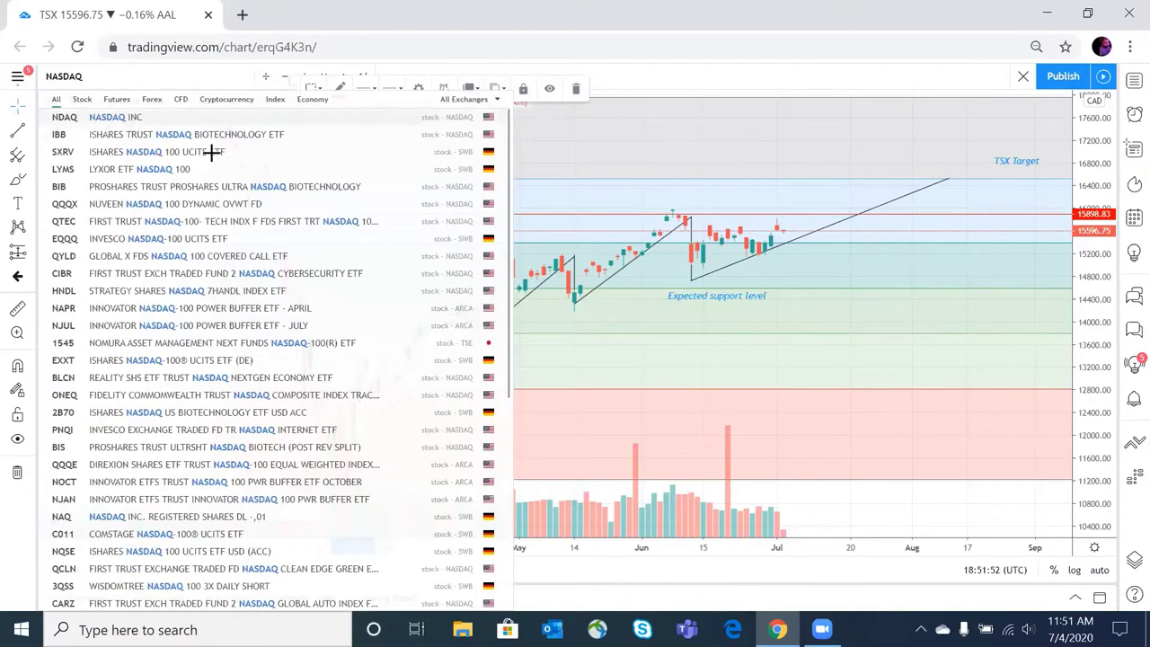
{"action": "key", "text": "Return"}
{"action": "left_click", "coordinate": [75, 77]}
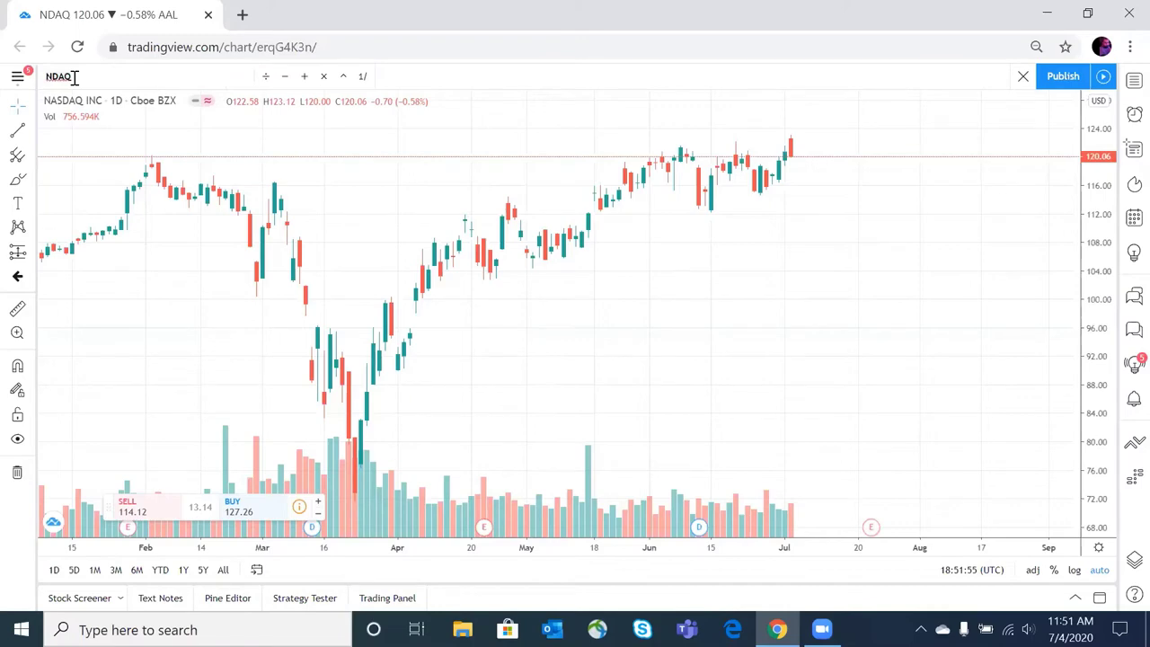
Step: Open the Red list watchlist, search for NAS and add NASDAQ Inc (NDAQ) to it
{"action": "left_click", "coordinate": [1134, 80]}
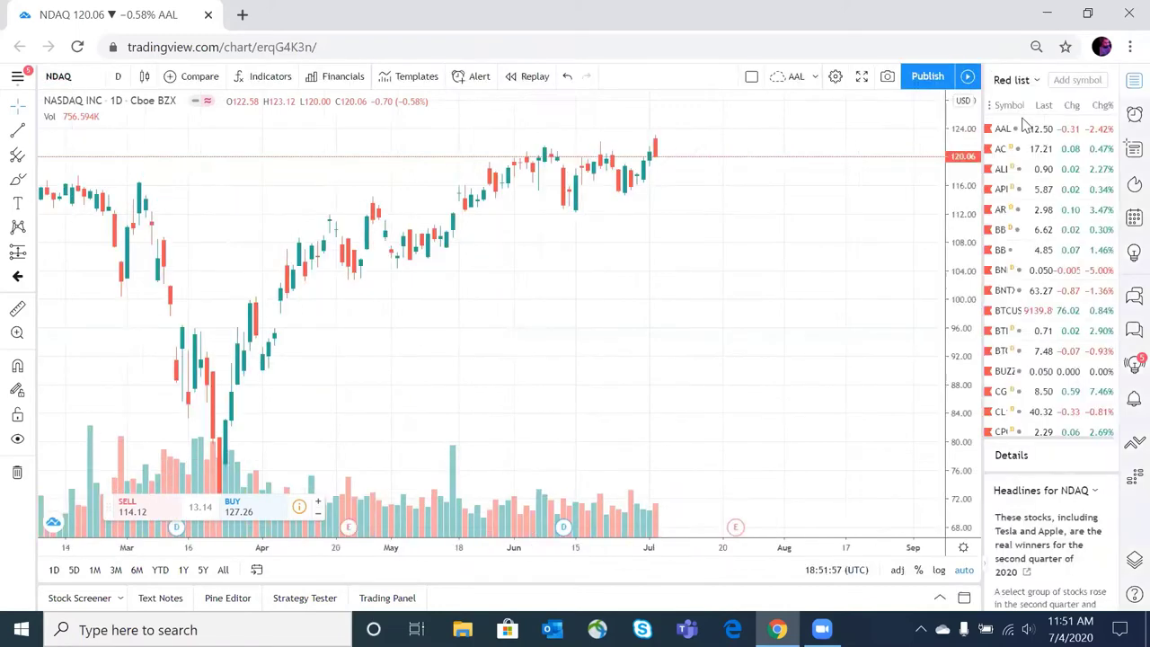
{"action": "scroll", "coordinate": [1090, 298], "scroll_direction": "down", "scroll_amount": 3}
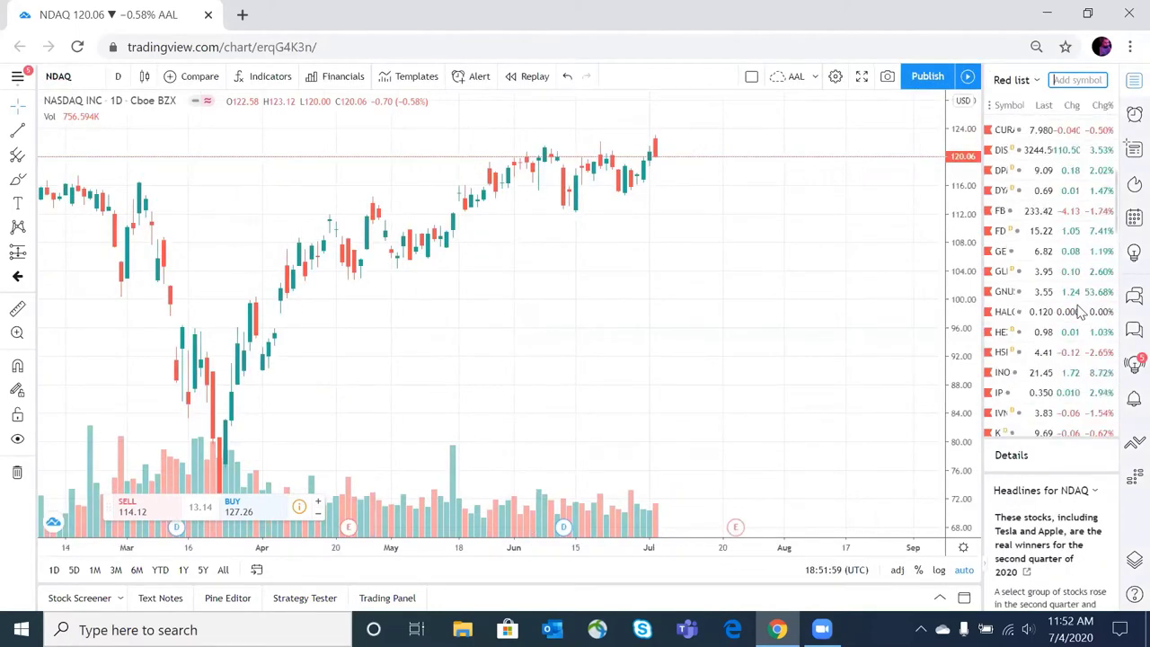
{"action": "scroll", "coordinate": [1080, 310], "scroll_direction": "down", "scroll_amount": 3}
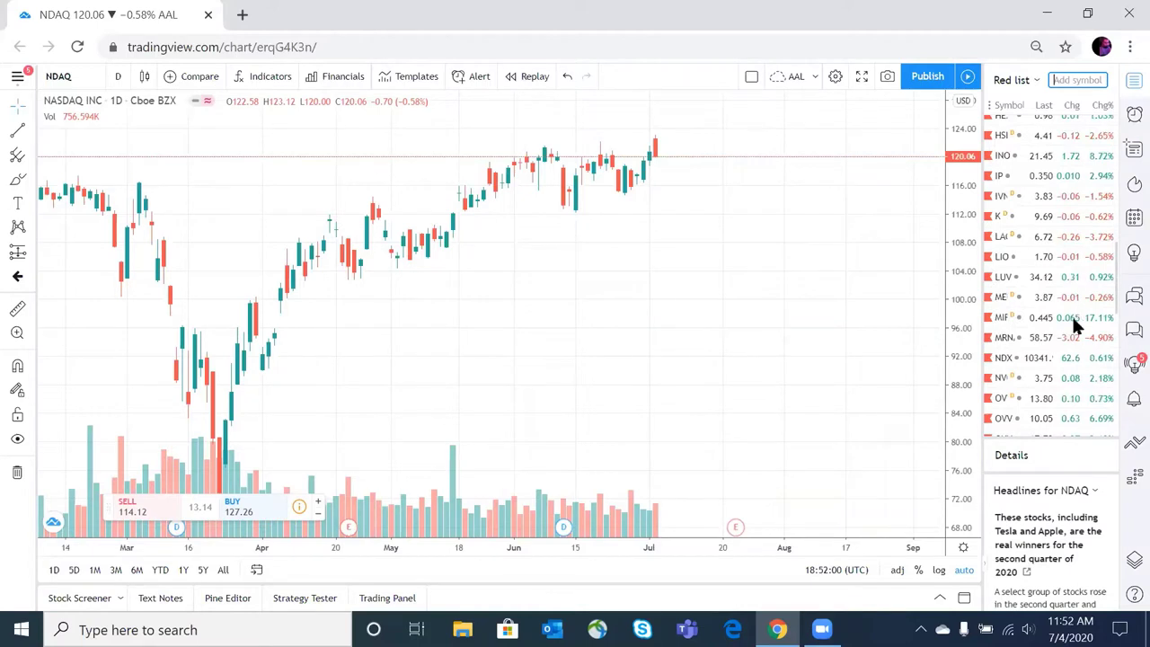
{"action": "scroll", "coordinate": [1075, 329], "scroll_direction": "down", "scroll_amount": 3}
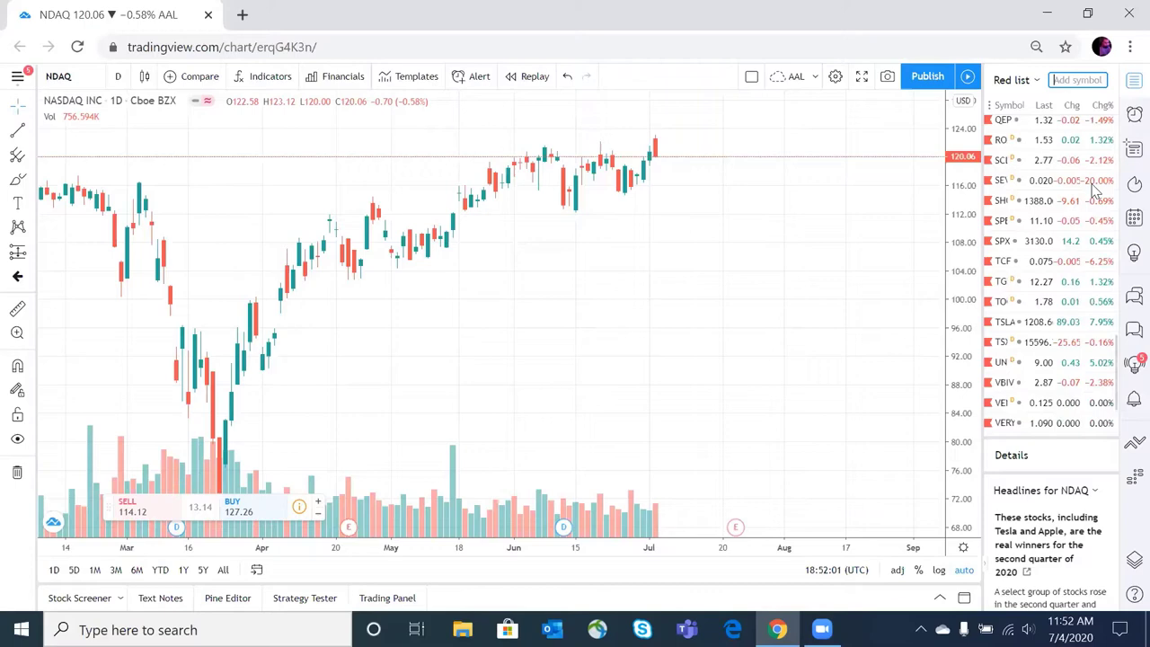
{"action": "type", "text": "NAS"}
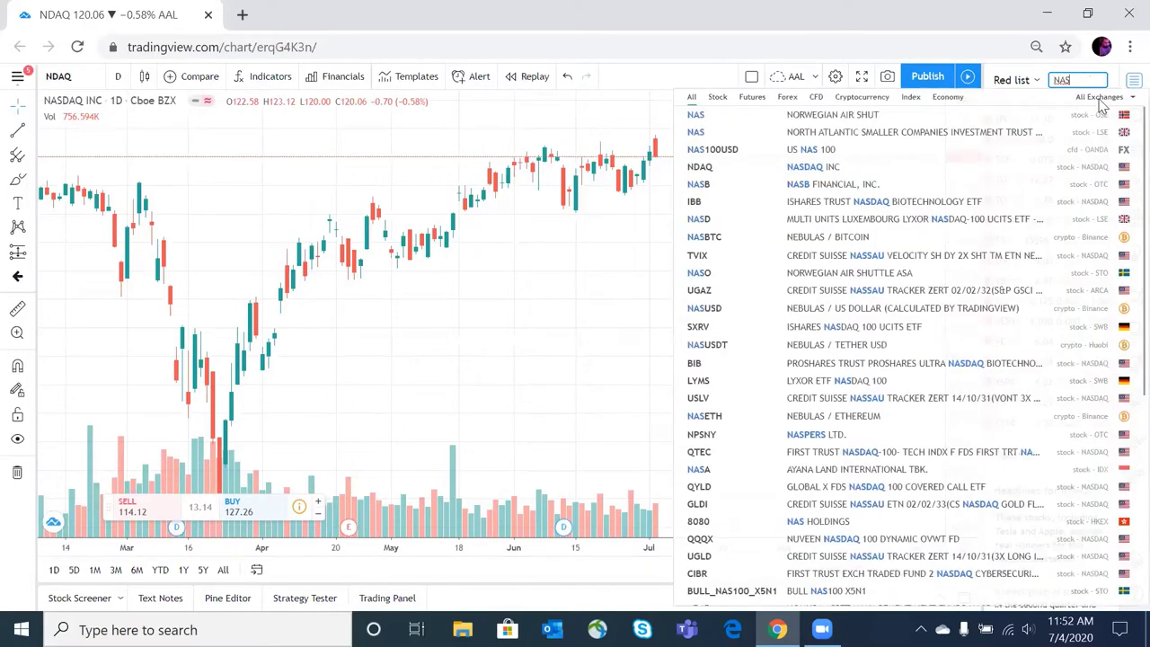
{"action": "left_click", "coordinate": [1032, 167]}
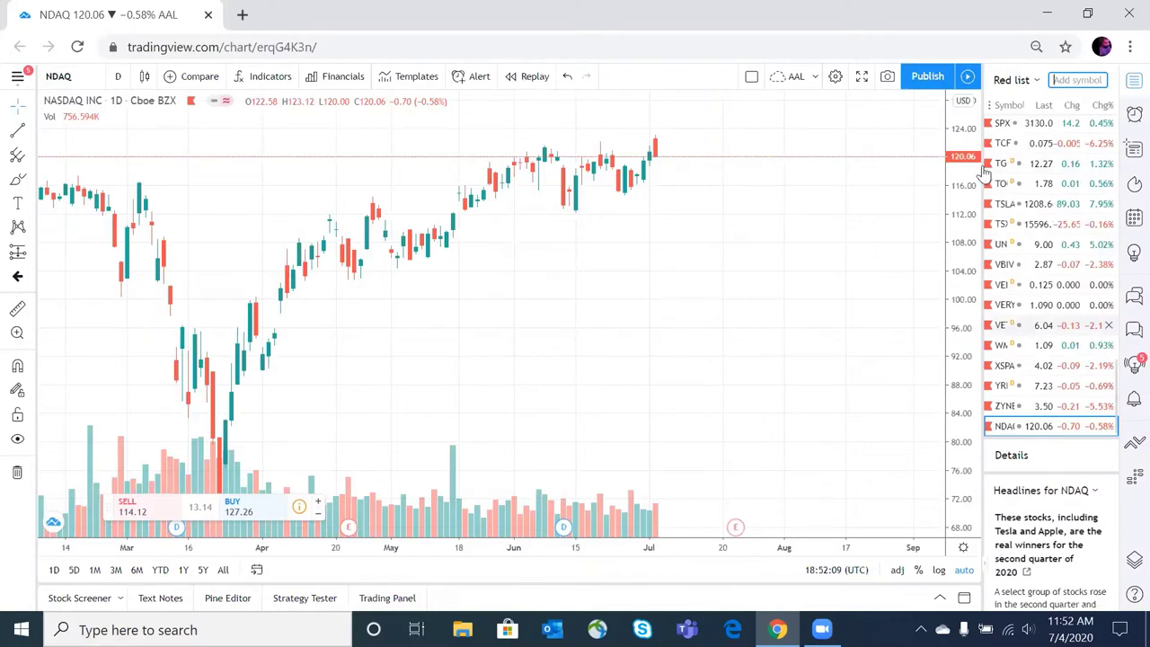
Step: Load the NASDAQ 100 Index (NDX) chart from the Red list and show a longer date range
{"action": "scroll", "coordinate": [983, 168], "scroll_direction": "down", "scroll_amount": 1}
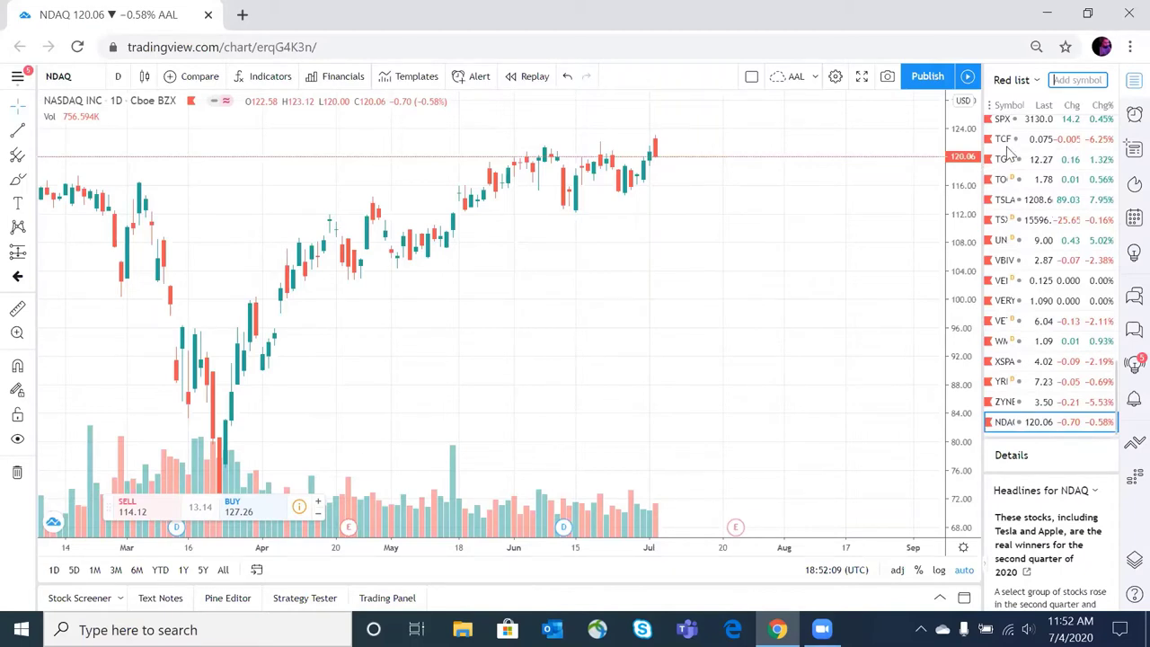
{"action": "scroll", "coordinate": [1019, 137], "scroll_direction": "up", "scroll_amount": 3}
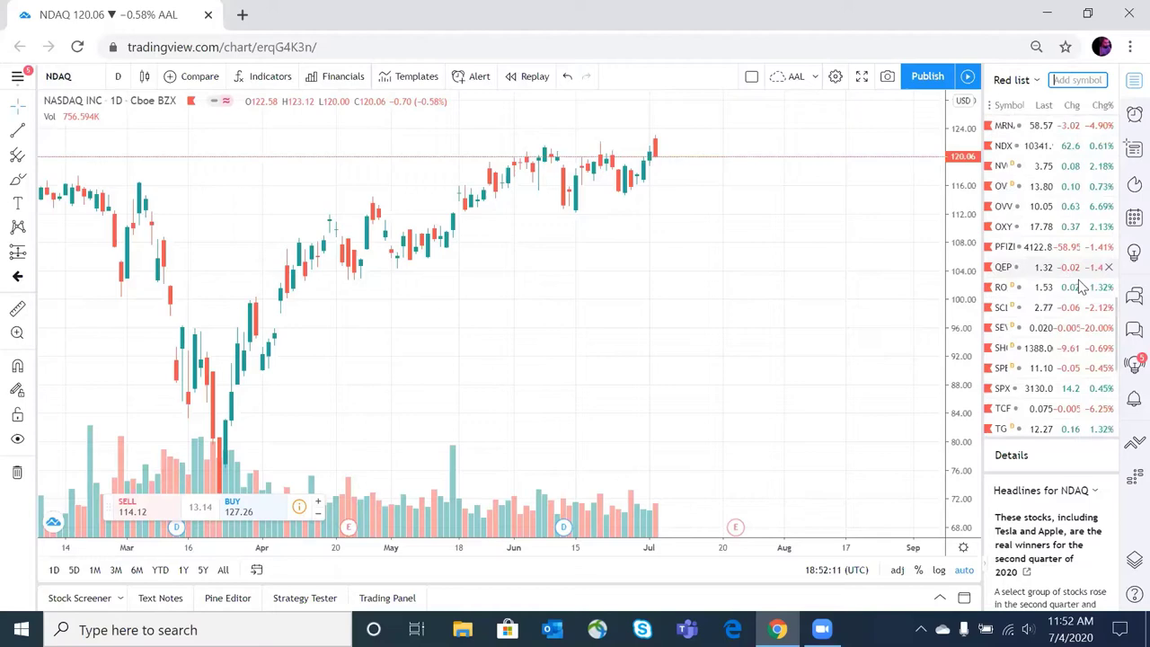
{"action": "left_click", "coordinate": [1038, 145]}
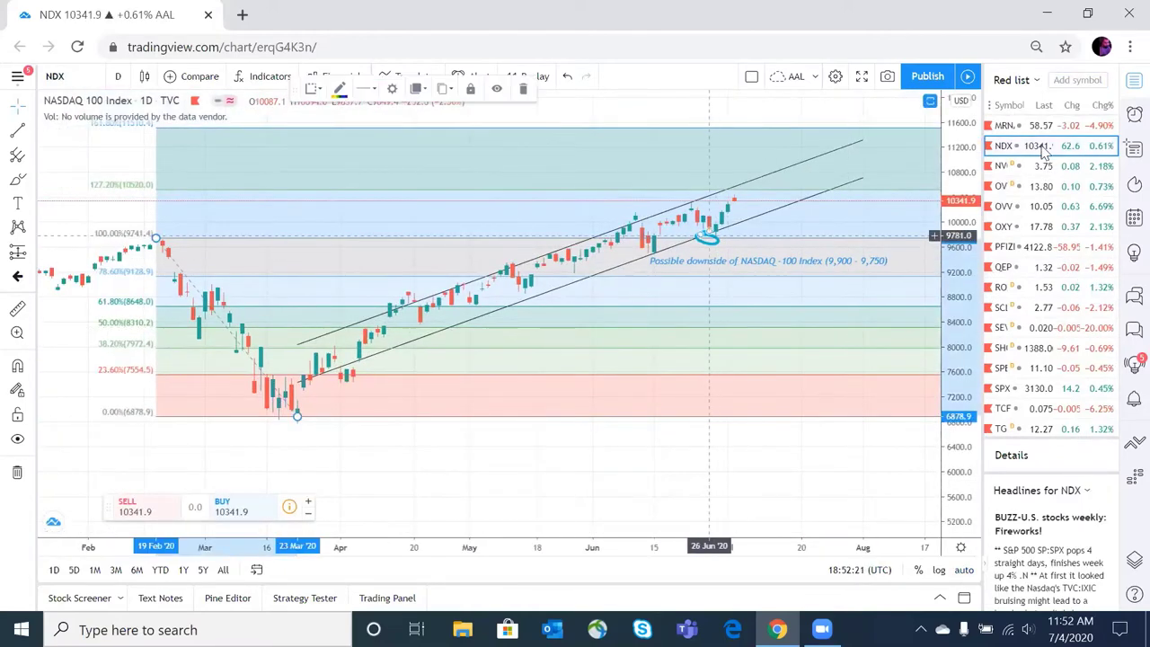
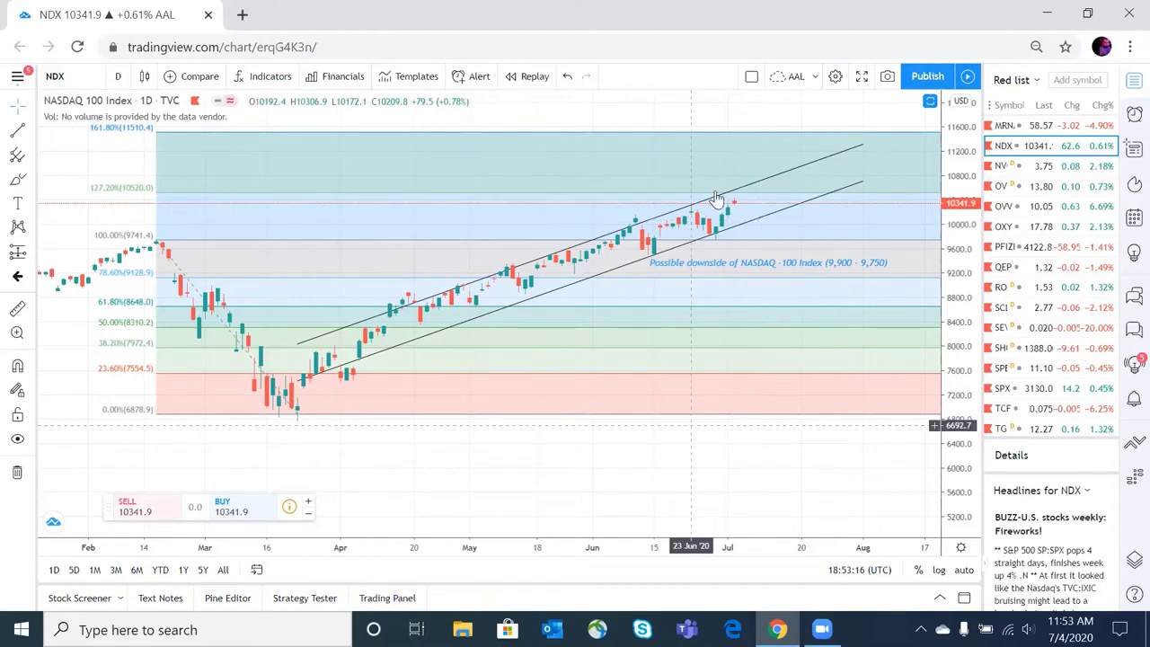
{"action": "scroll", "coordinate": [731, 198], "scroll_direction": "down", "scroll_amount": 3}
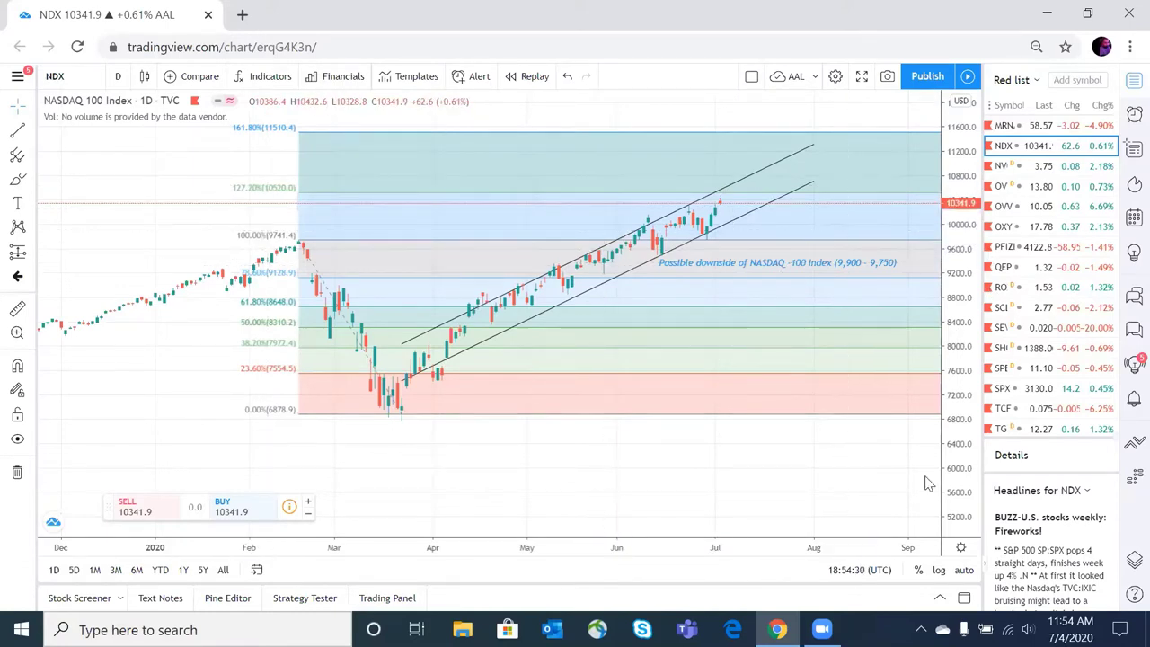
Step: Load the chart for the symbol AC
{"action": "mouse_move", "coordinate": [823, 627]}
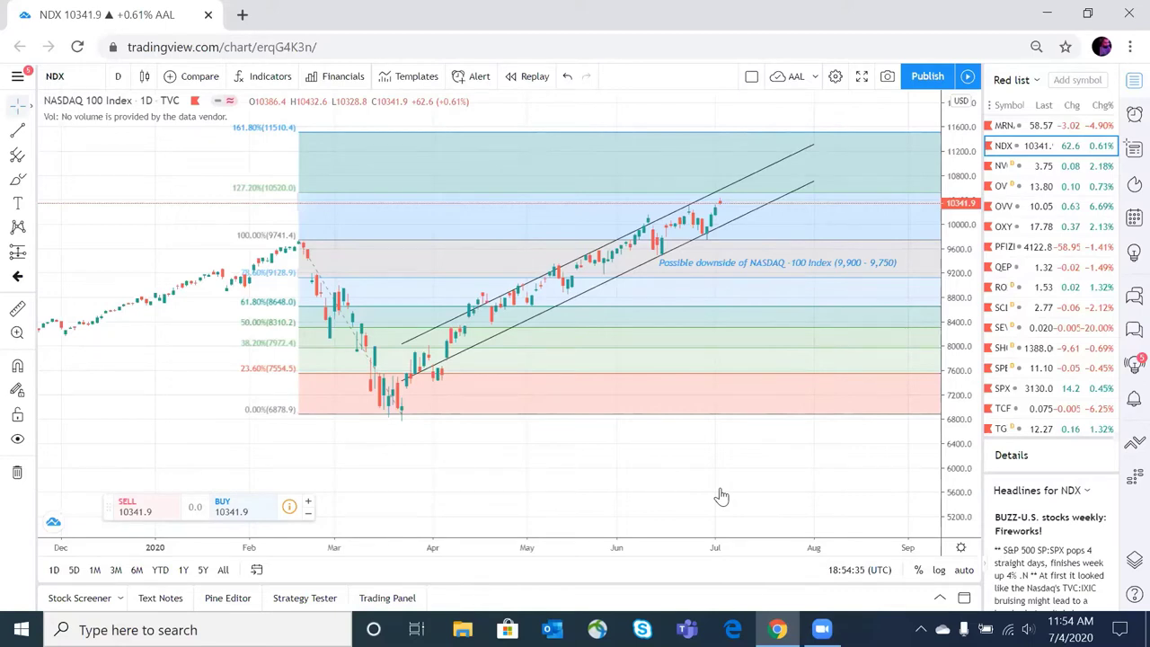
{"action": "left_click", "coordinate": [34, 79]}
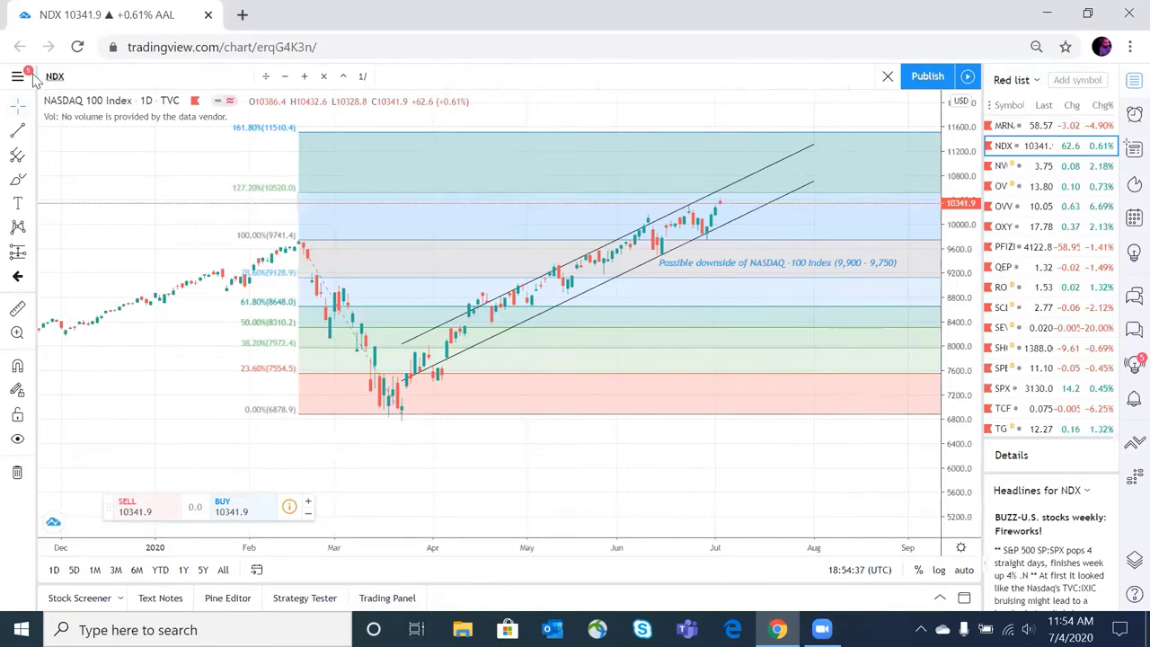
{"action": "type", "text": "AC"}
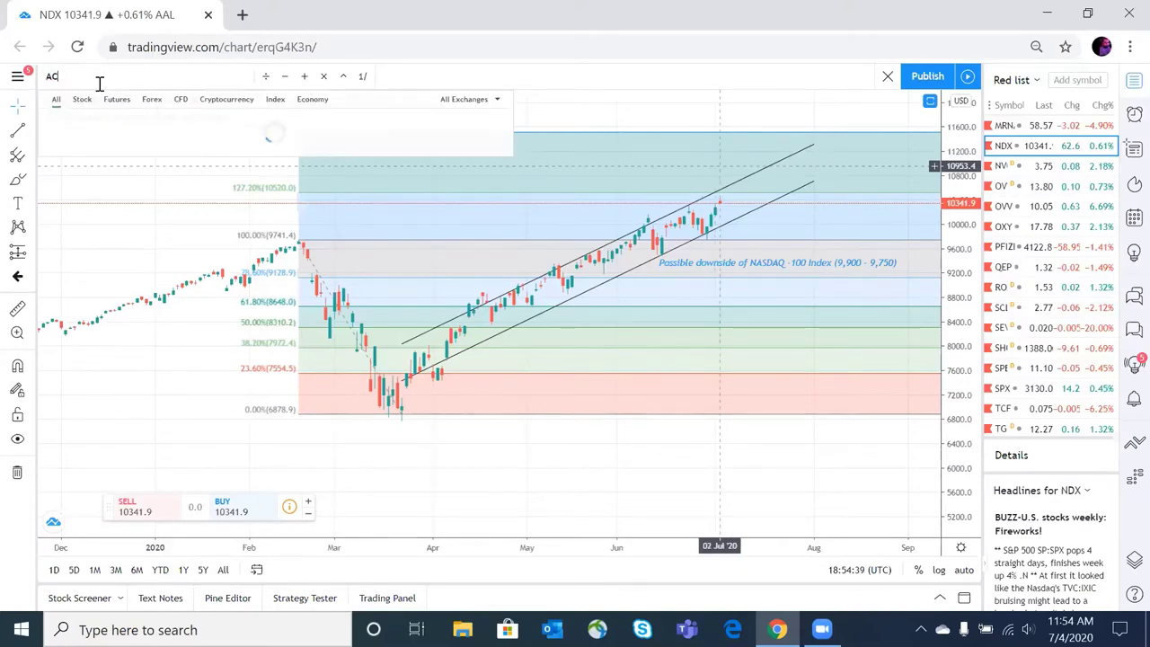
{"action": "key", "text": "Return"}
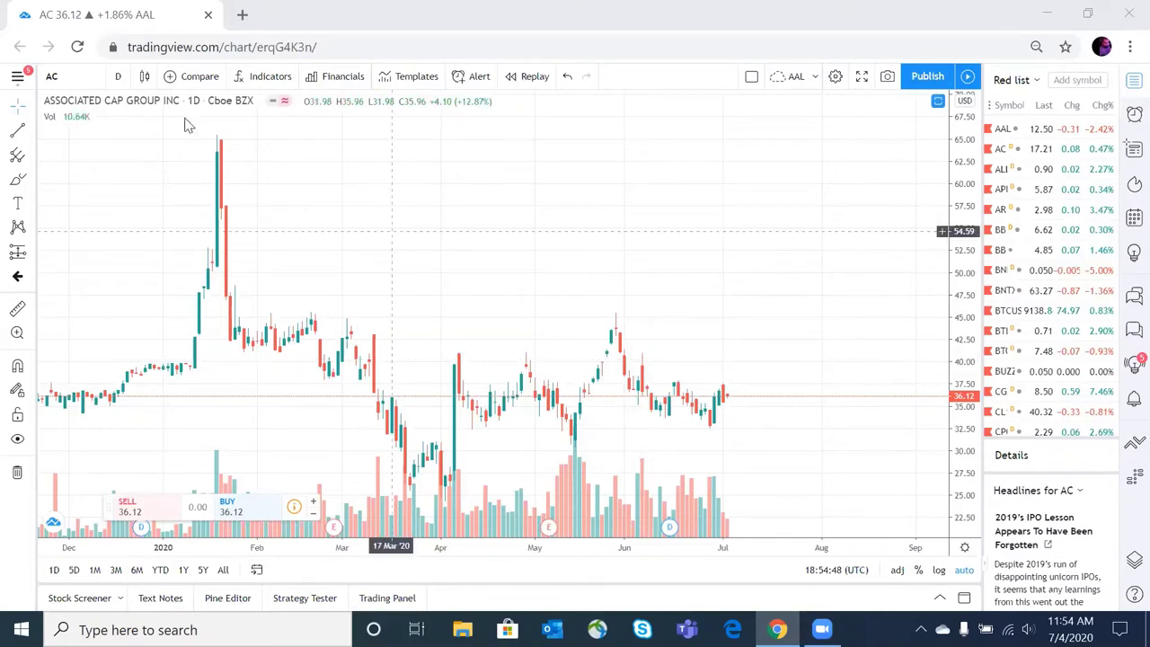
Step: Load the Nutrien Ltd (NTR) daily chart from the TSX
{"action": "type", "text": "NTR"}
{"action": "key", "text": "Return"}
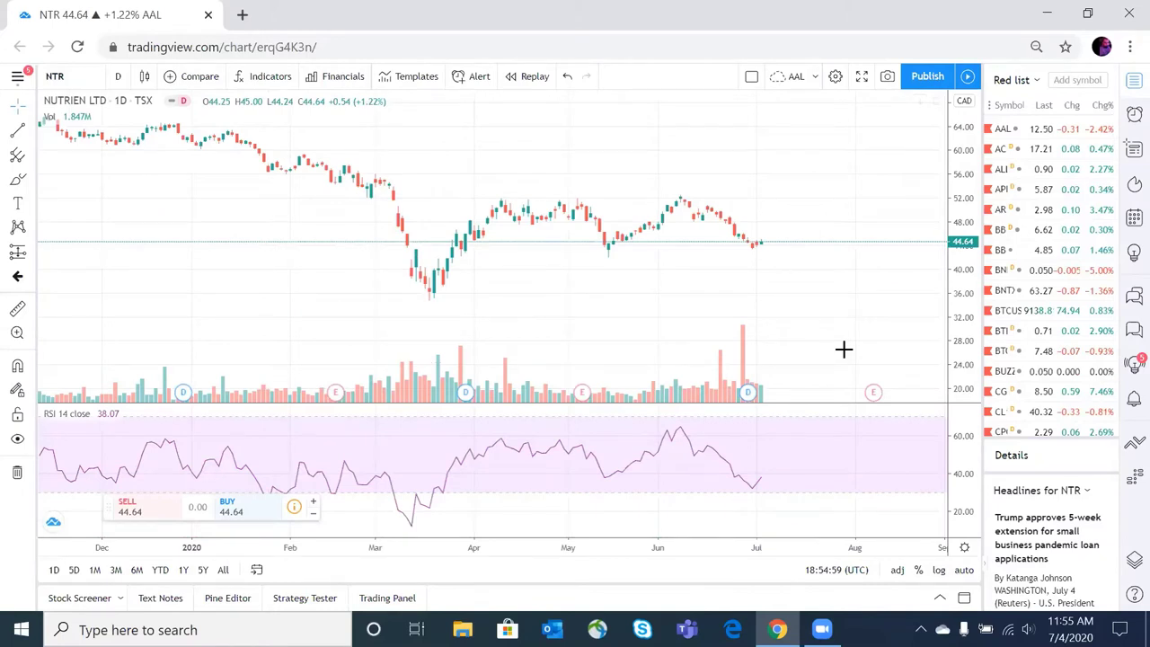
Step: Draw an upward trend line under Nutrien's lows from about 35.23 in mid-March to about 46.93 in mid-August 2020
{"action": "key", "text": "alt+t"}
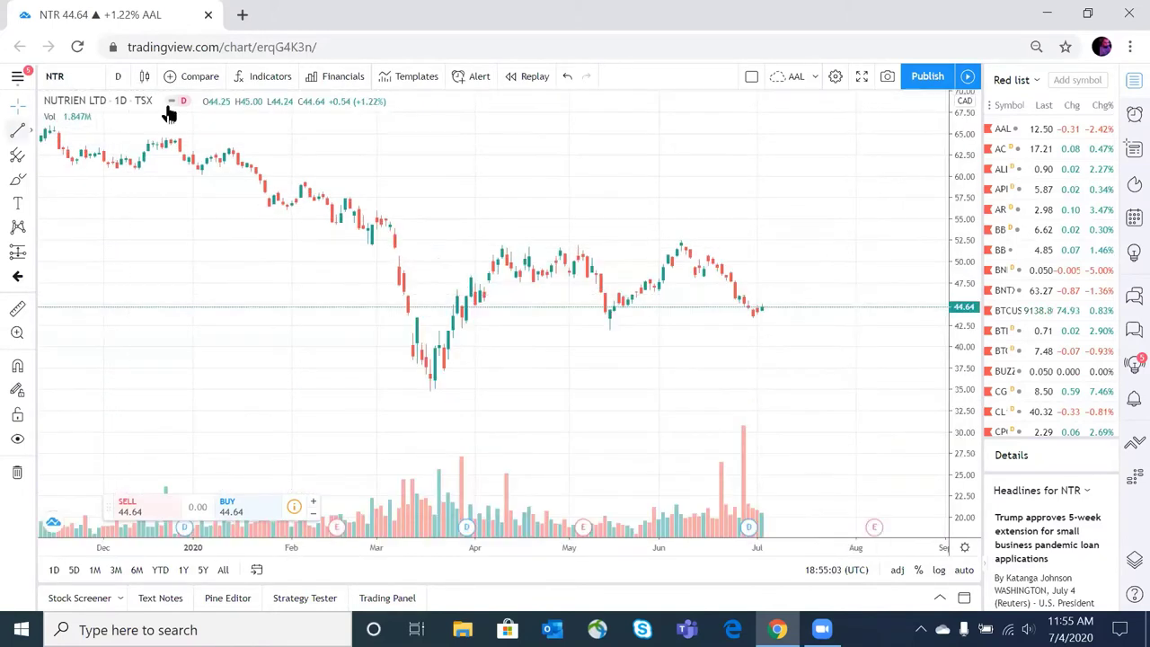
{"action": "left_click", "coordinate": [416, 387]}
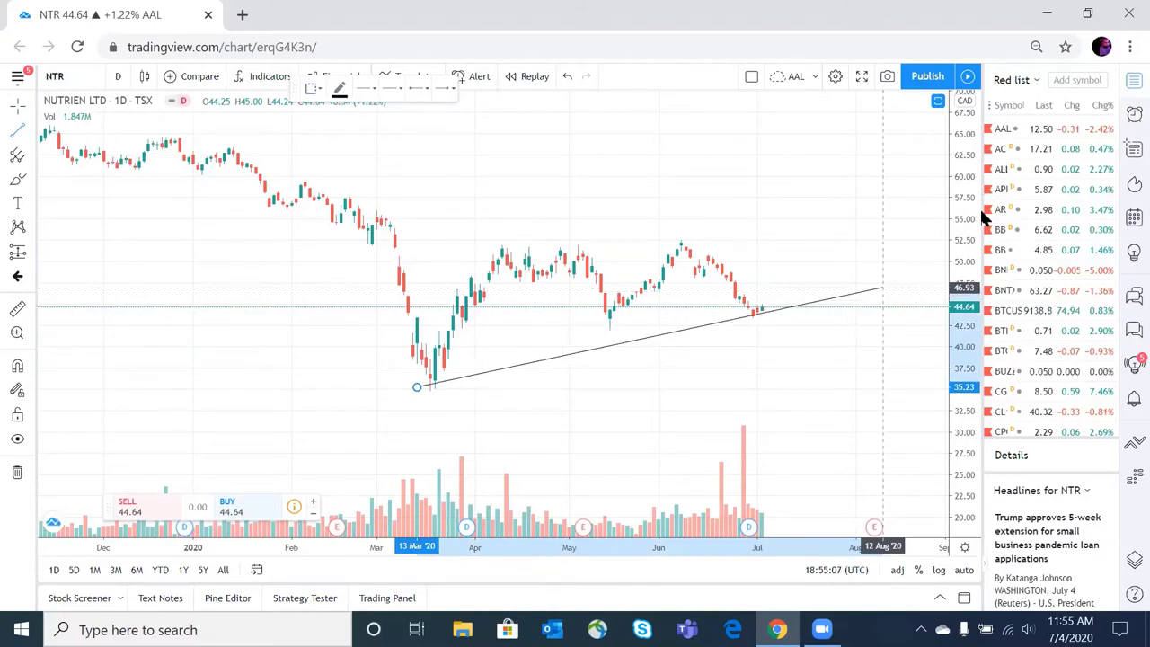
{"action": "key", "text": "Escape"}
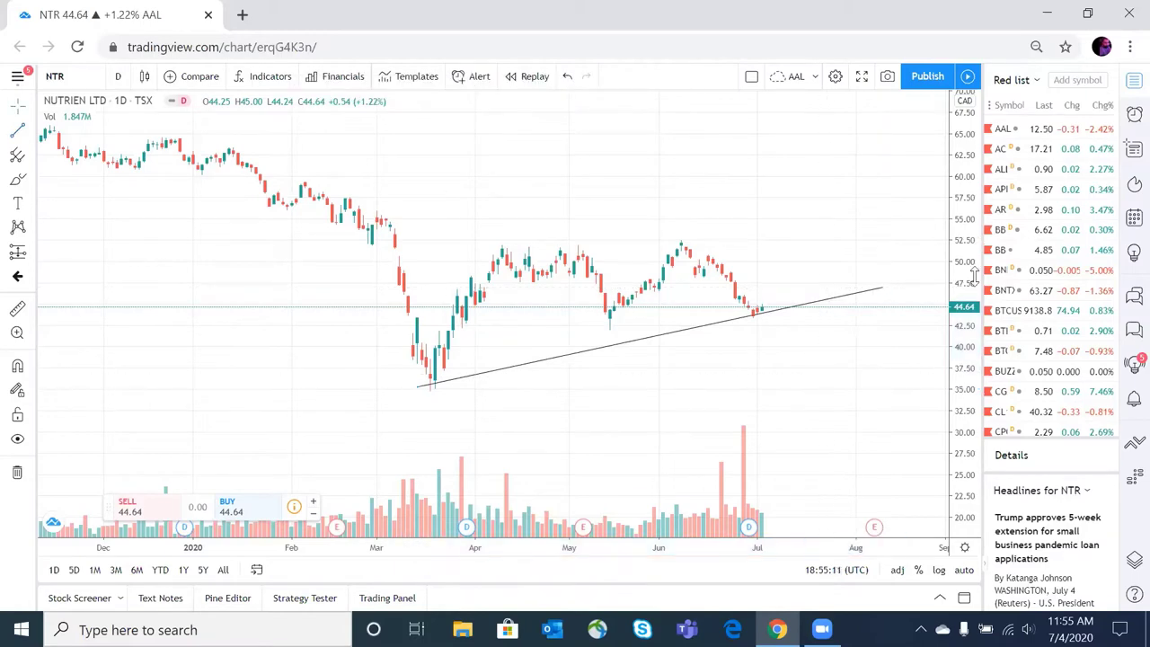
{"action": "scroll", "coordinate": [827, 370], "scroll_direction": "down", "scroll_amount": 5}
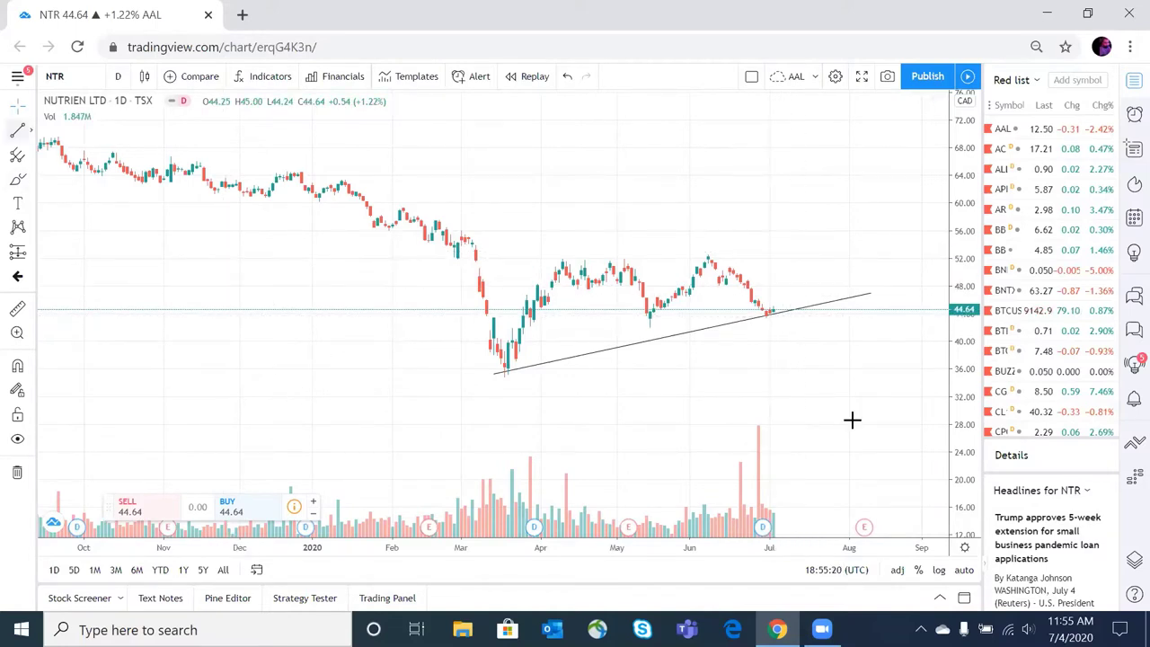
{"action": "left_click", "coordinate": [864, 296]}
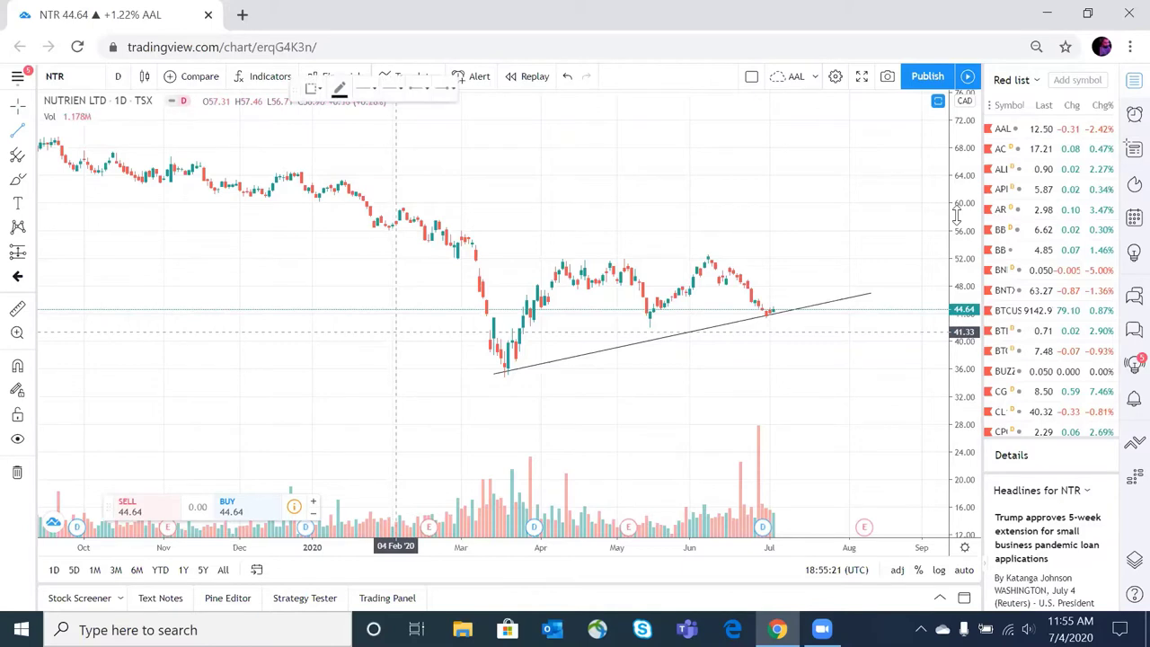
{"action": "left_click", "coordinate": [399, 315]}
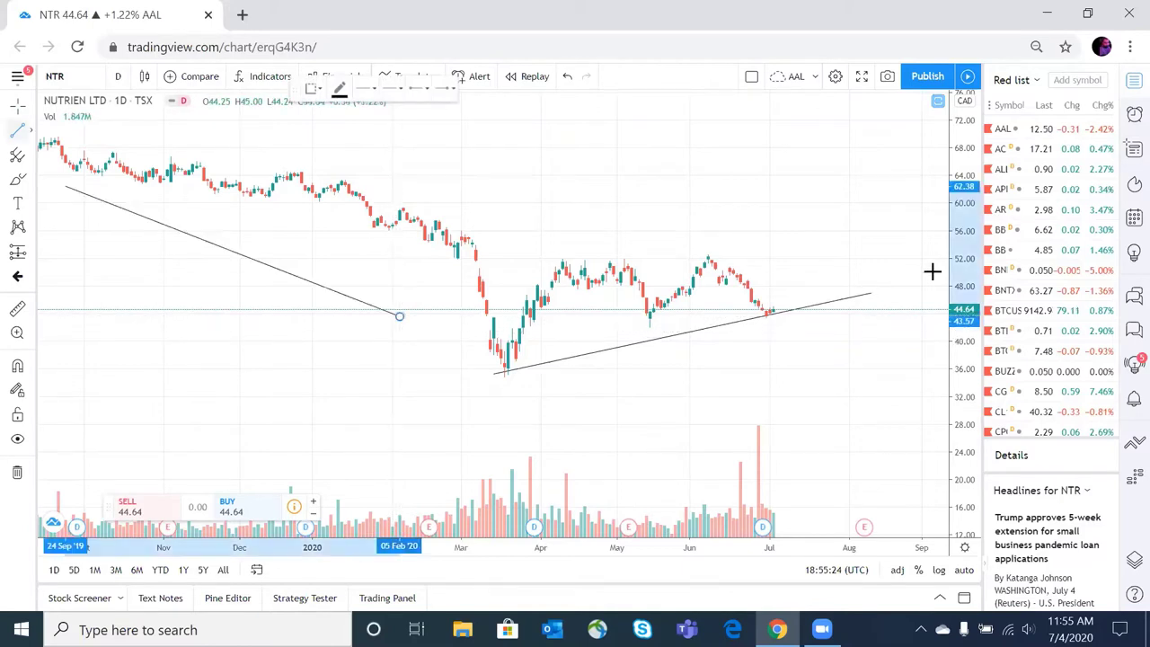
{"action": "key", "text": "Delete"}
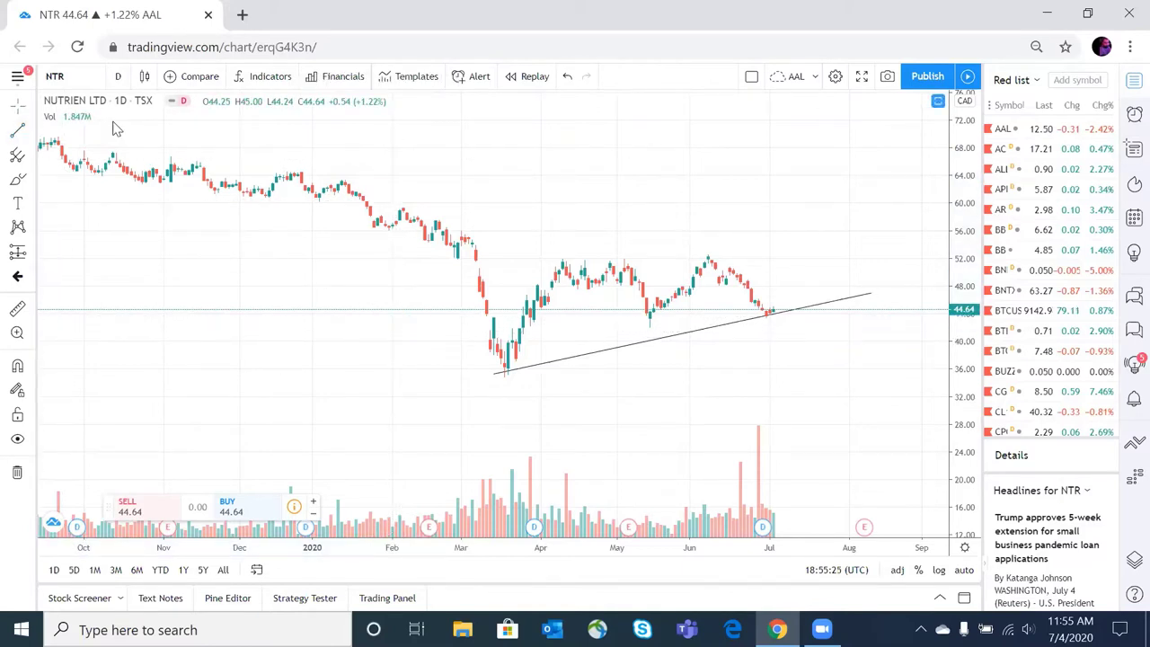
Step: Draw horizontal rays on the Nutrien chart at about 43.47 from December 2019 and about 51.46 from January 2020
{"action": "left_click", "coordinate": [28, 130]}
{"action": "left_click", "coordinate": [90, 345]}
{"action": "left_click", "coordinate": [287, 316]}
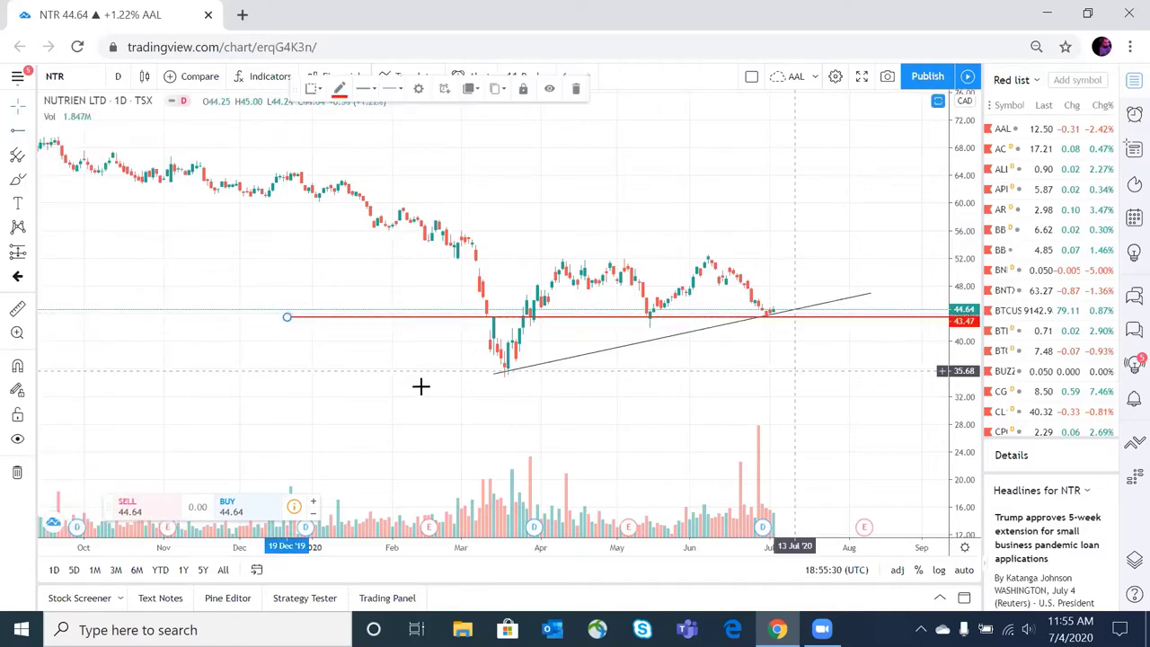
{"action": "left_click", "coordinate": [837, 356]}
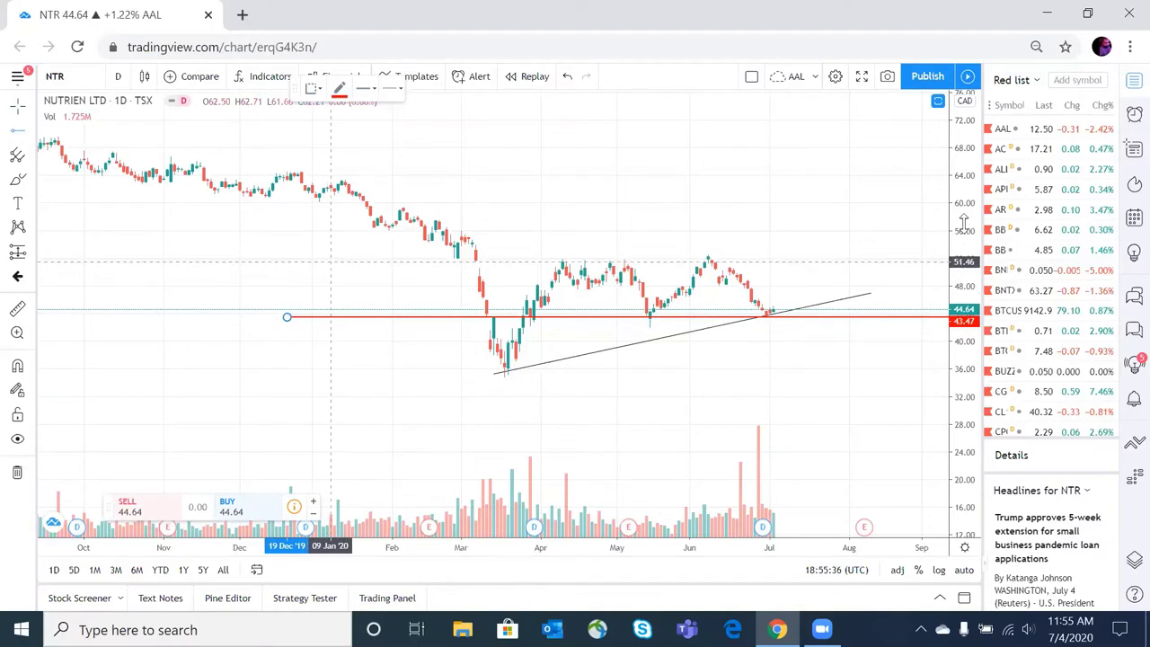
{"action": "key", "text": "alt+j"}
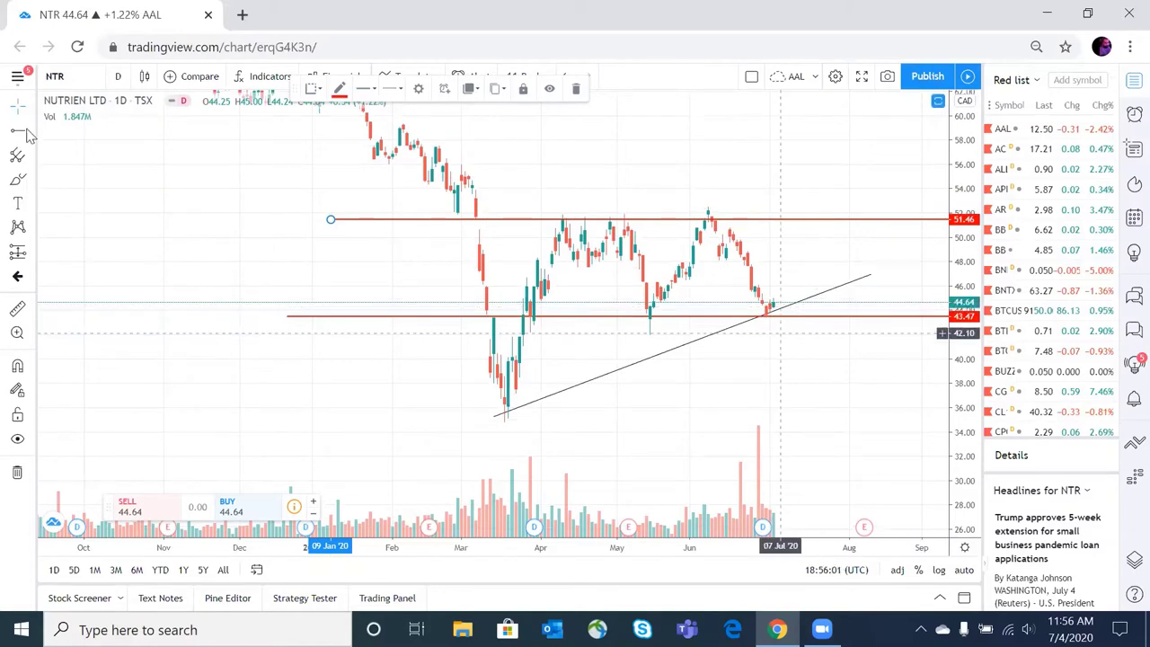
Step: Adjust the ends of Nutrien's upward trend line so it starts at about 35.56 on 12 March and ends on 14 August 2020
{"action": "left_click", "coordinate": [766, 313]}
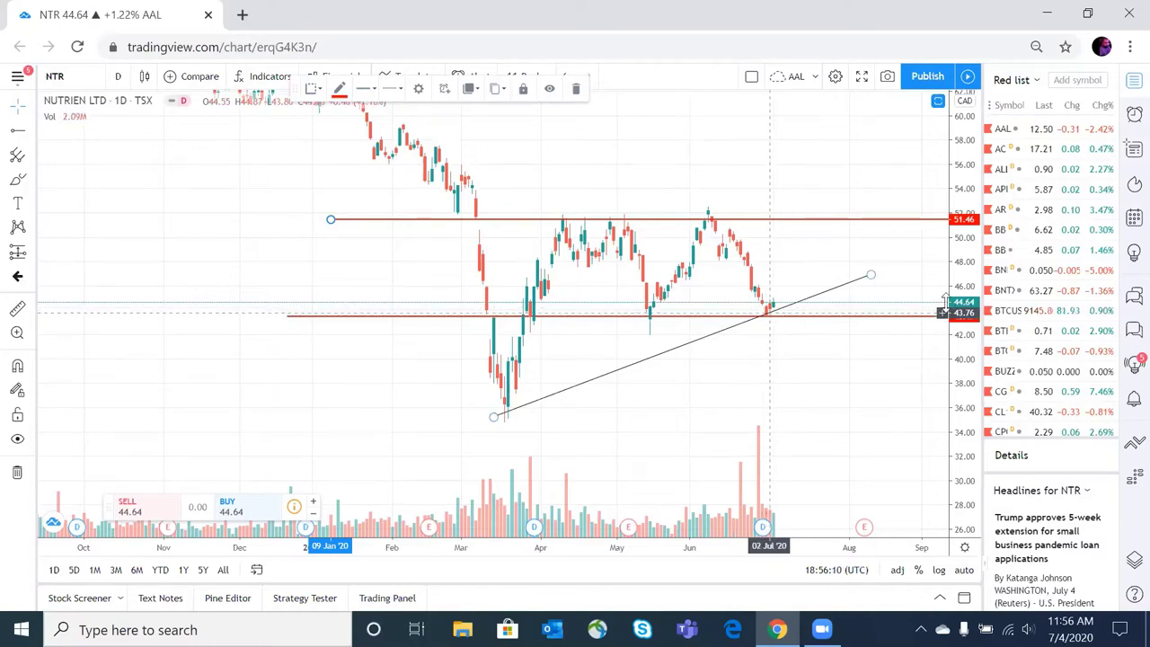
{"action": "left_click", "coordinate": [783, 320]}
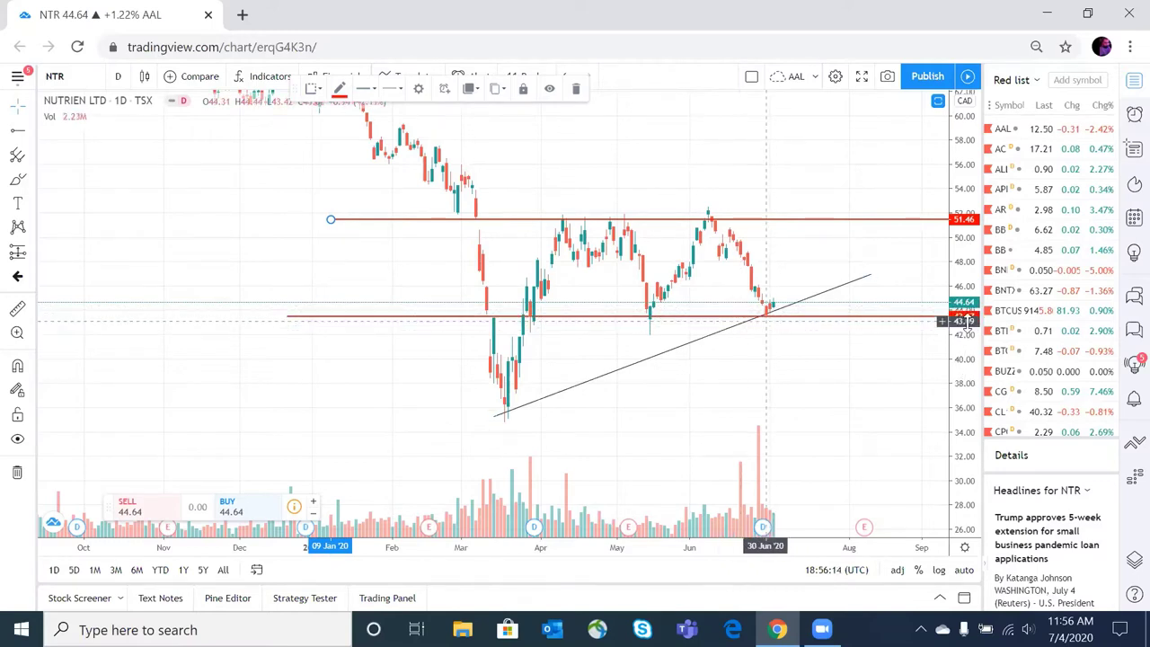
{"action": "left_click", "coordinate": [766, 320]}
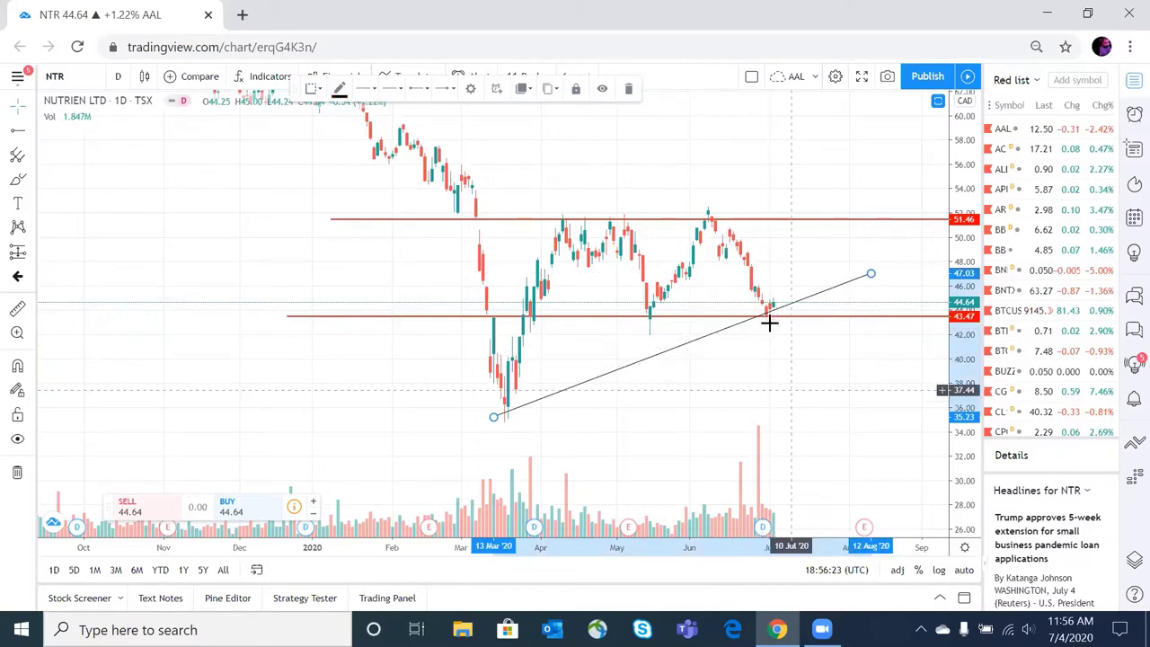
{"action": "left_click_drag", "start_coordinate": [770, 312], "coordinate": [767, 314]}
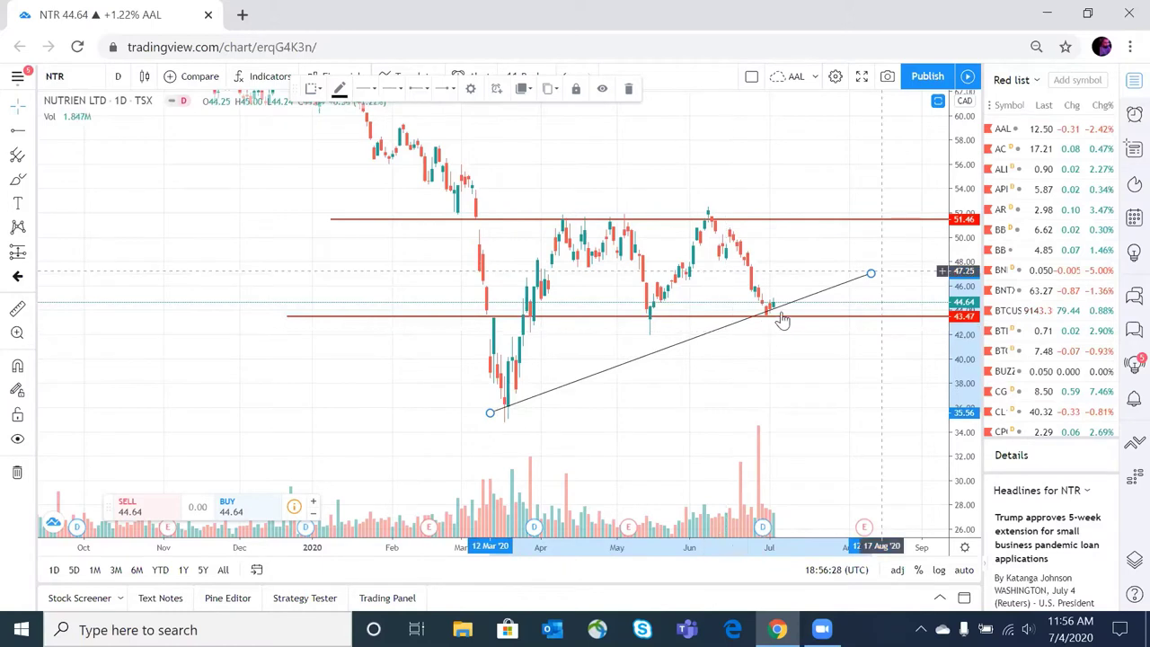
{"action": "left_click_drag", "start_coordinate": [871, 272], "coordinate": [877, 274]}
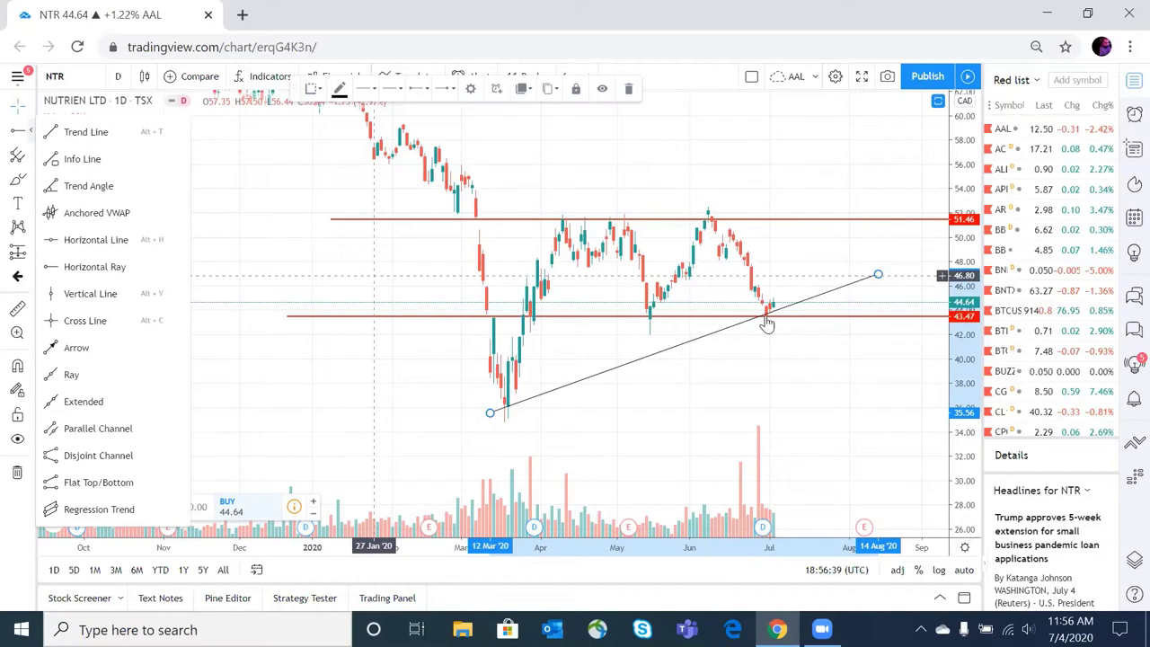
Step: Draw a horizontal ray on the Nutrien chart at about 46.64, starting from 12 March 2020
{"action": "left_click", "coordinate": [768, 311]}
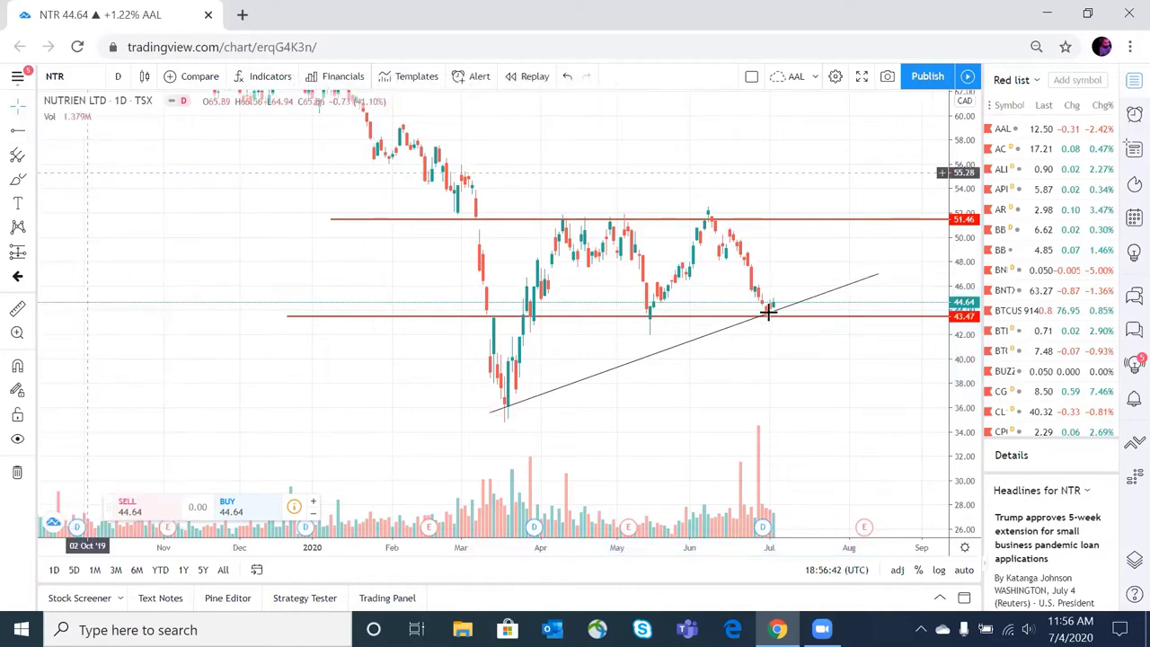
{"action": "left_click", "coordinate": [772, 310]}
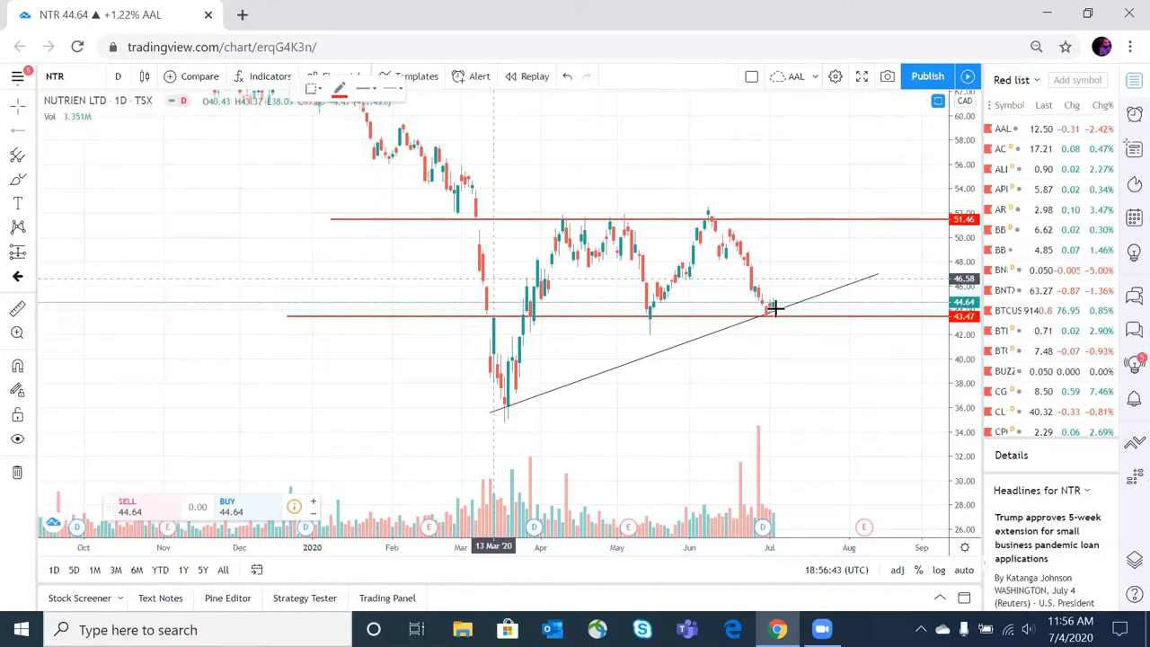
{"action": "left_click", "coordinate": [493, 279]}
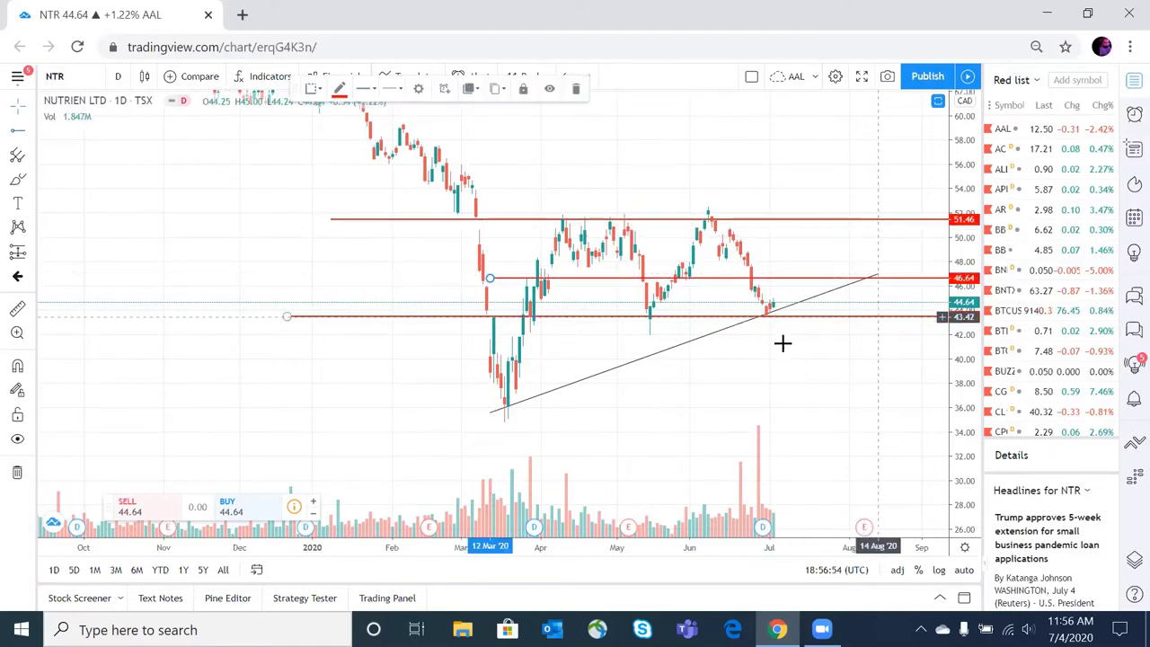
{"action": "left_click", "coordinate": [827, 291]}
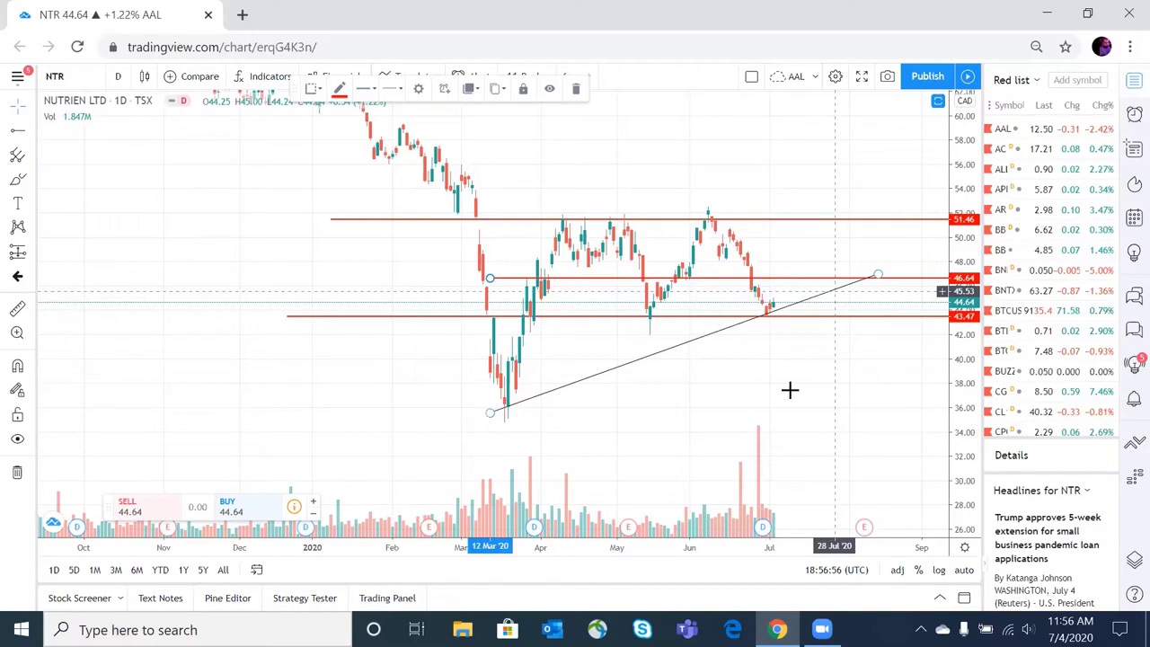
Step: Examine Nutrien's RSI 14 below the price chart, then return to the price-only view
{"action": "left_click", "coordinate": [574, 421]}
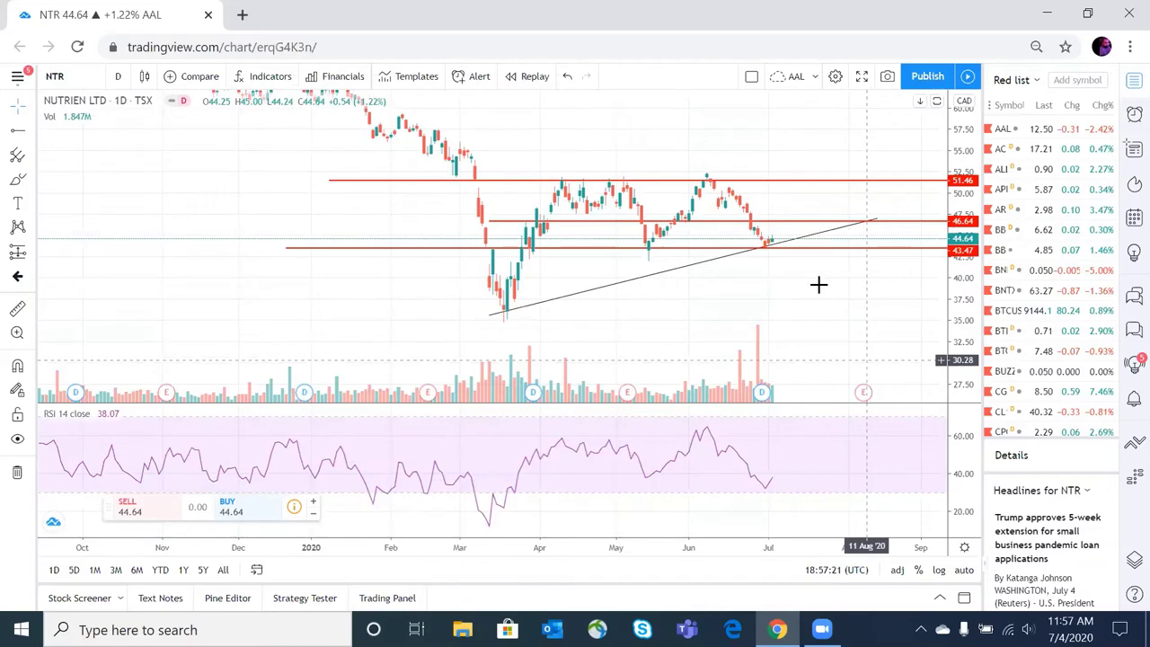
{"action": "key", "text": "ctrl+z"}
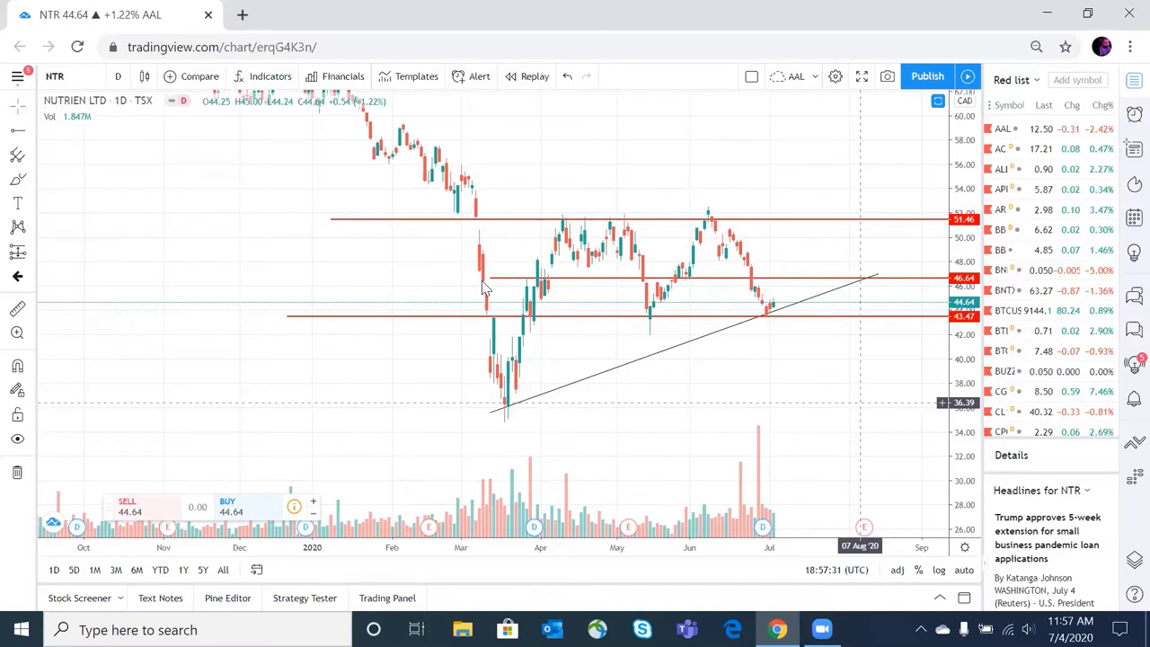
{"action": "left_click_drag", "start_coordinate": [813, 316], "coordinate": [813, 315]}
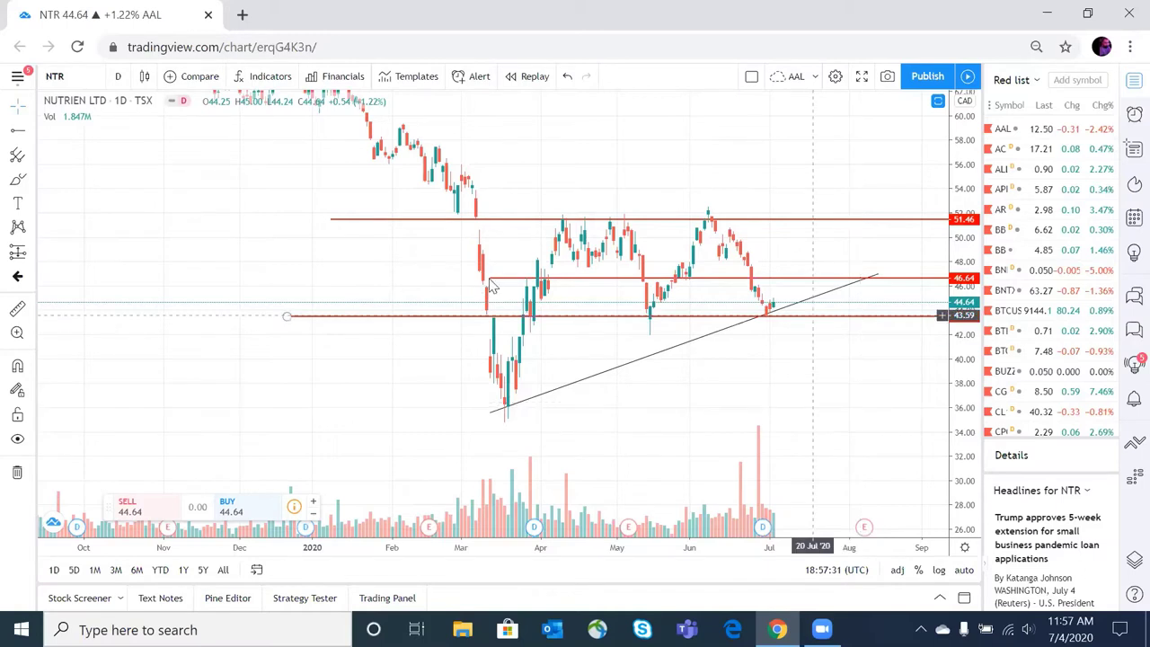
{"action": "key", "text": "ctrl+z"}
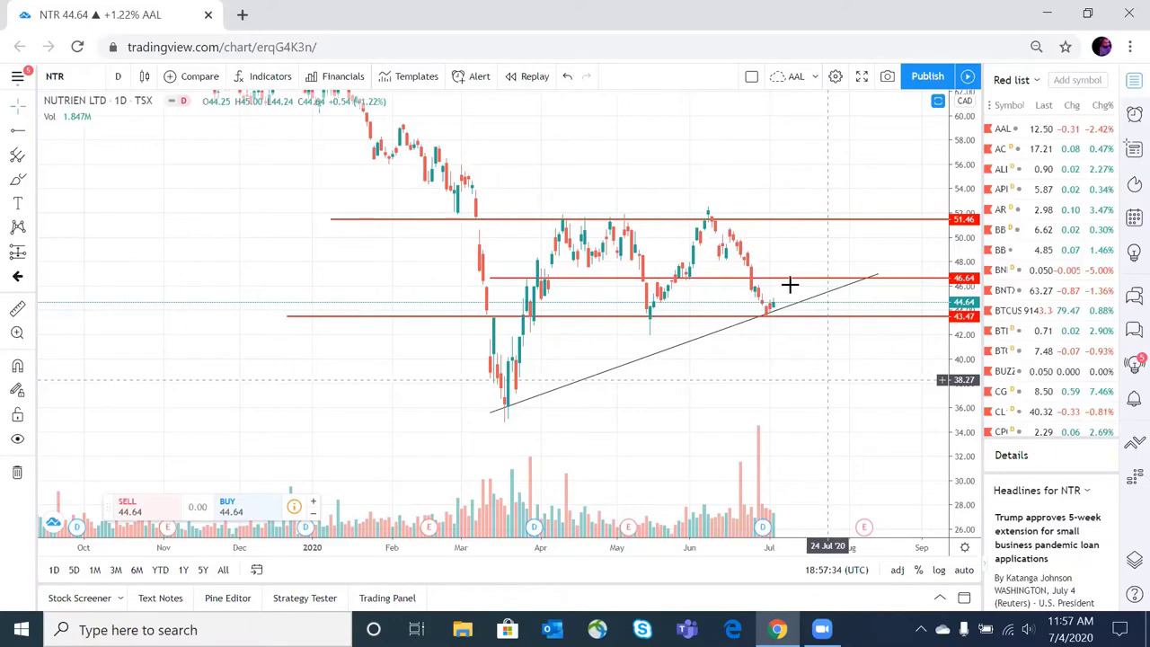
{"action": "key", "text": "ctrl+z"}
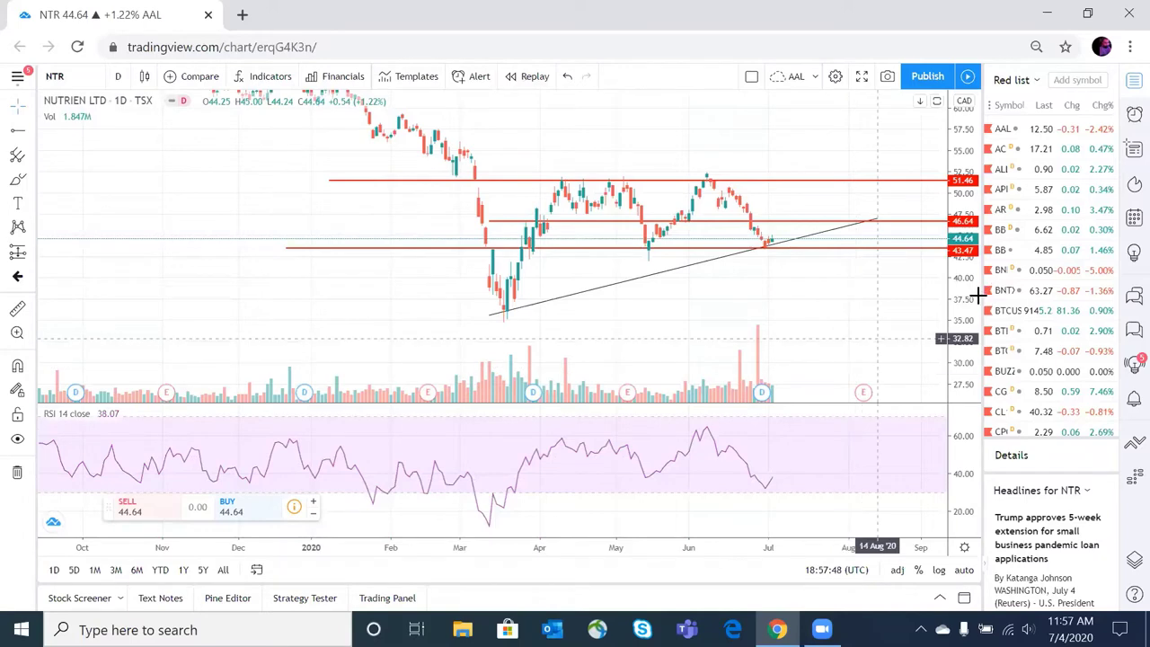
{"action": "double_click", "coordinate": [784, 353]}
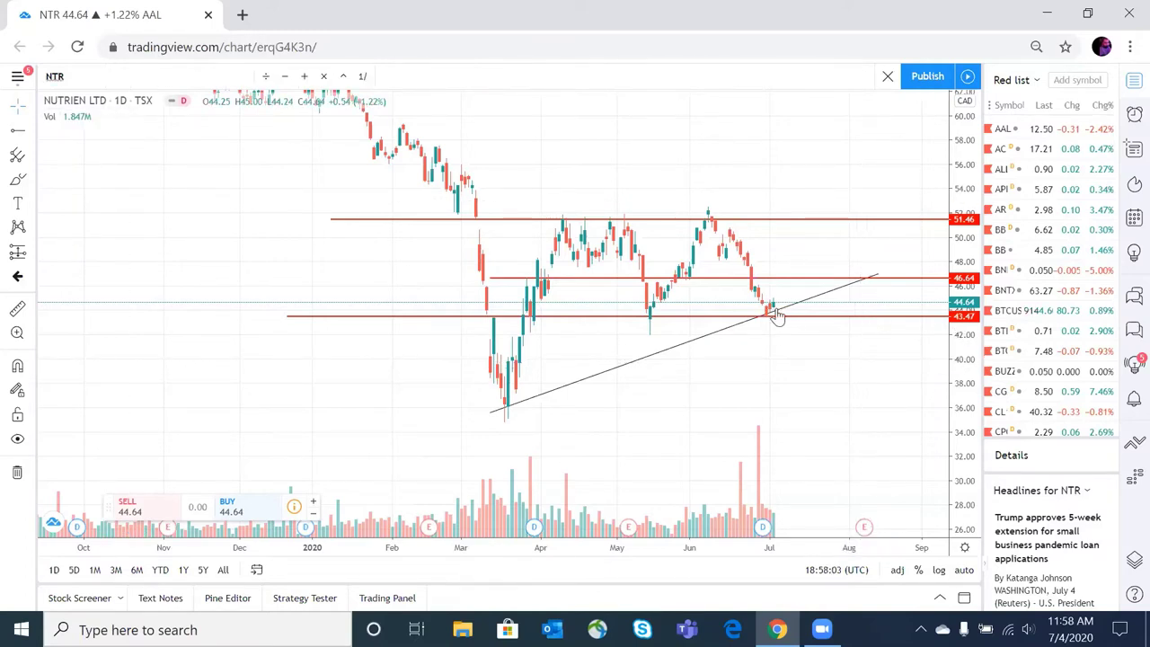
Step: Load the Alimentation Couche-Tard (ATD.B) daily chart from the TSX
{"action": "type", "text": "ATD"}
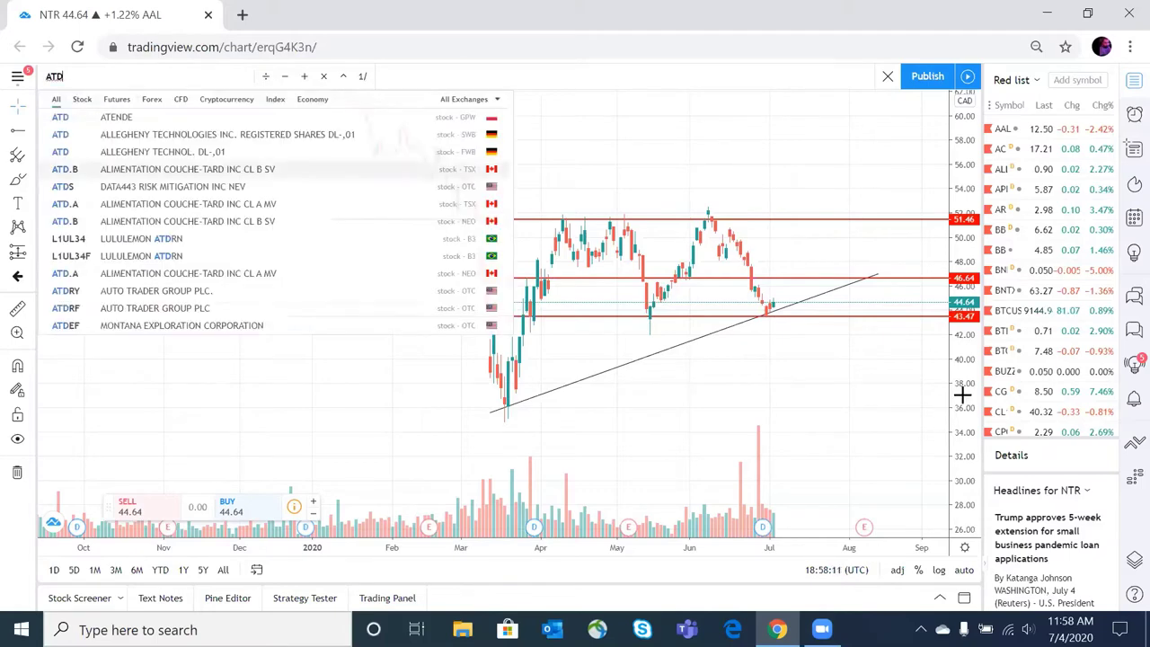
{"action": "key", "text": "Down"}
{"action": "key", "text": "Down"}
{"action": "key", "text": "Return"}
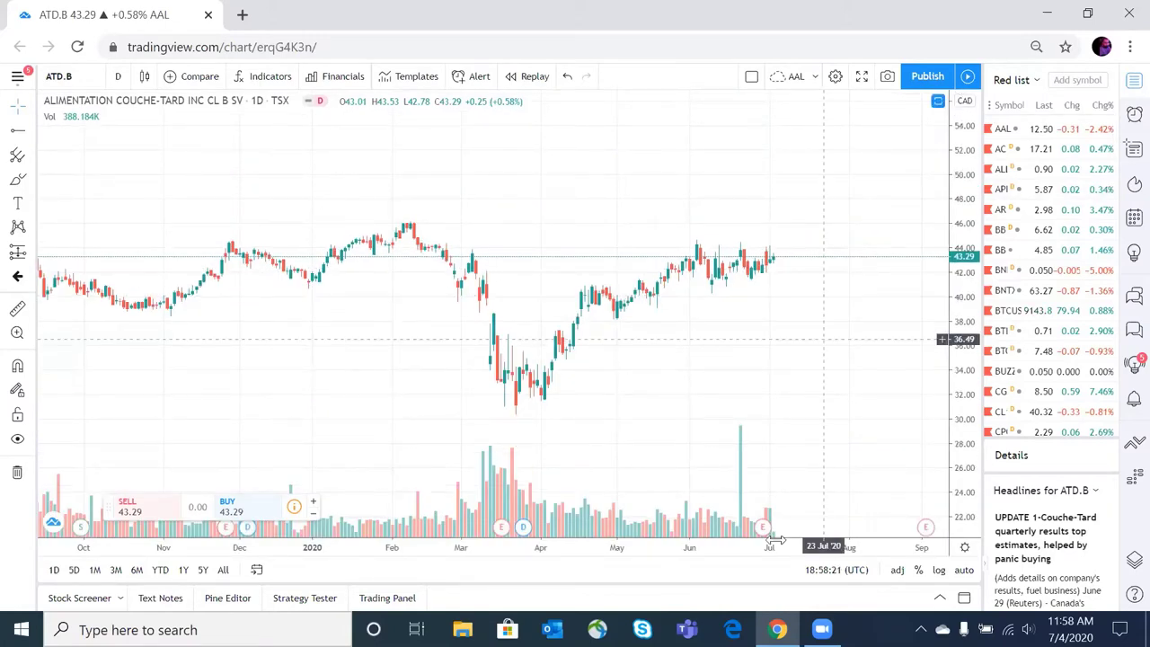
Step: Draw a horizontal parallel channel around ATD.B's recent range from 1 June to 13 July 2020, between about 44.43 and 41.07
{"action": "scroll", "coordinate": [775, 530], "scroll_direction": "right", "scroll_amount": 3}
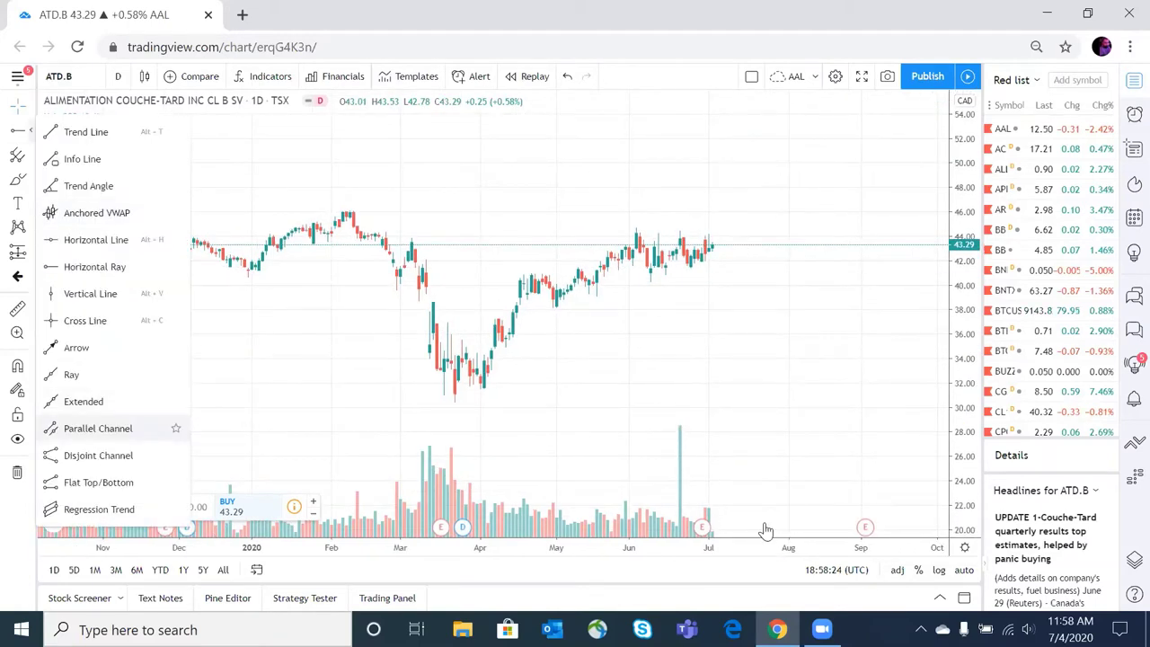
{"action": "key", "text": "alt+t"}
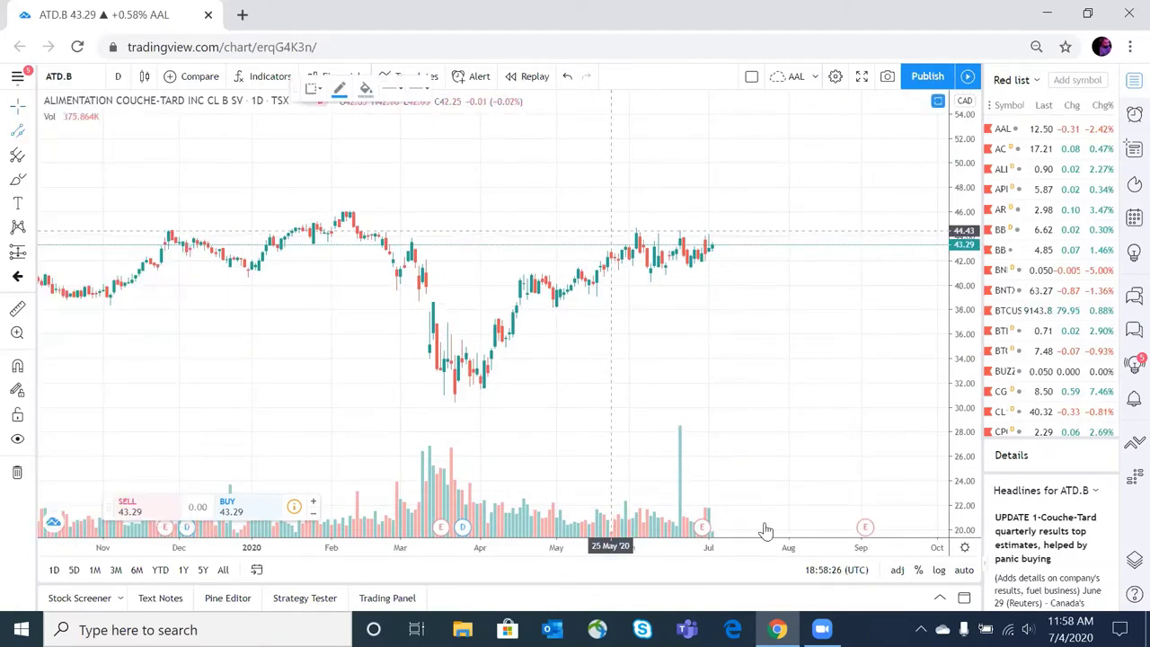
{"action": "left_click", "coordinate": [628, 231]}
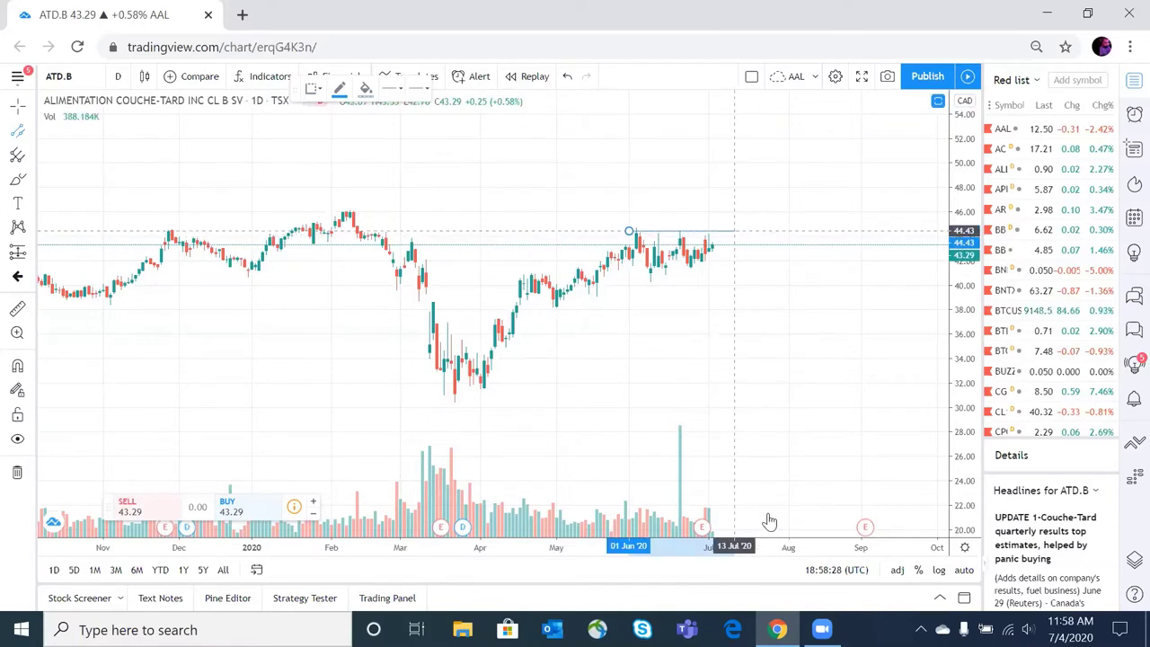
{"action": "left_click", "coordinate": [734, 232]}
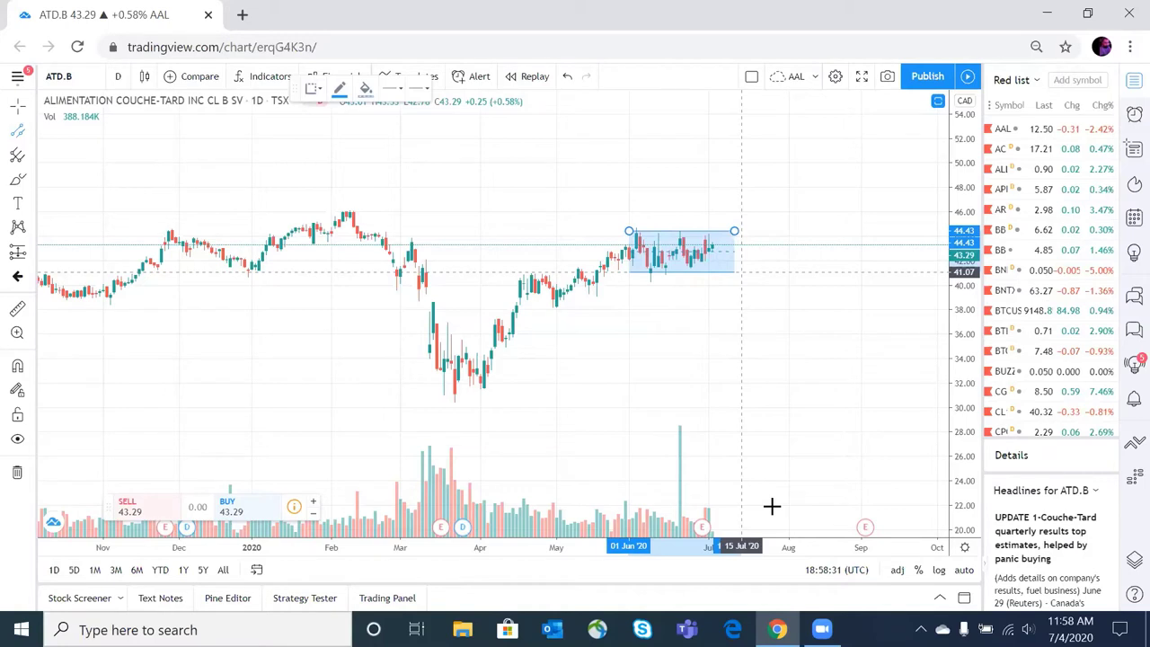
{"action": "left_click", "coordinate": [776, 516]}
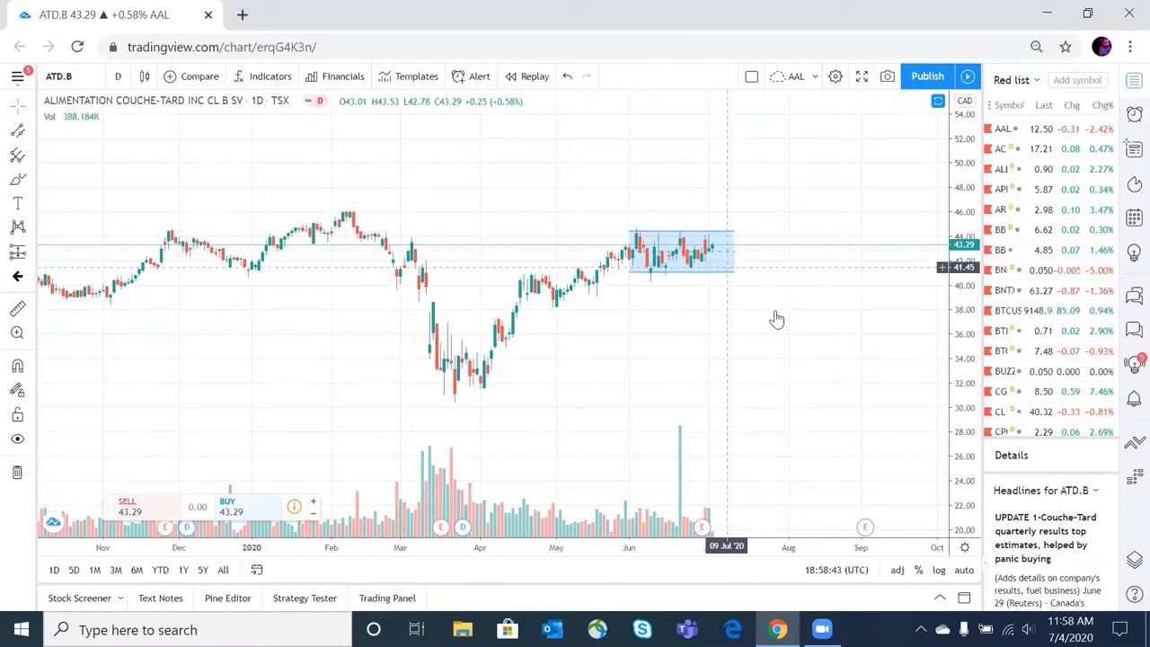
Step: Draw a vertical trend line matching the channel's height and place it above the channel at 10 July 2020, from about 44.49 to 47.85
{"action": "key", "text": "Return"}
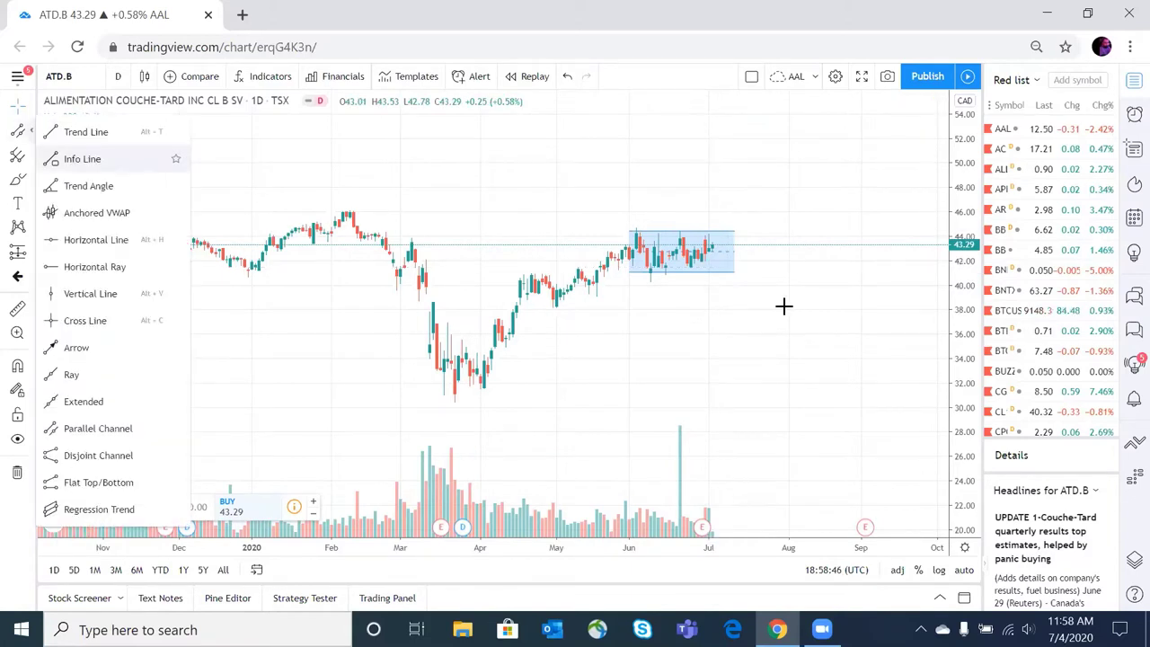
{"action": "key", "text": "Down"}
{"action": "key", "text": "Down"}
{"action": "key", "text": "Down"}
{"action": "key", "text": "Down"}
{"action": "key", "text": "Down"}
{"action": "key", "text": "Down"}
{"action": "key", "text": "Down"}
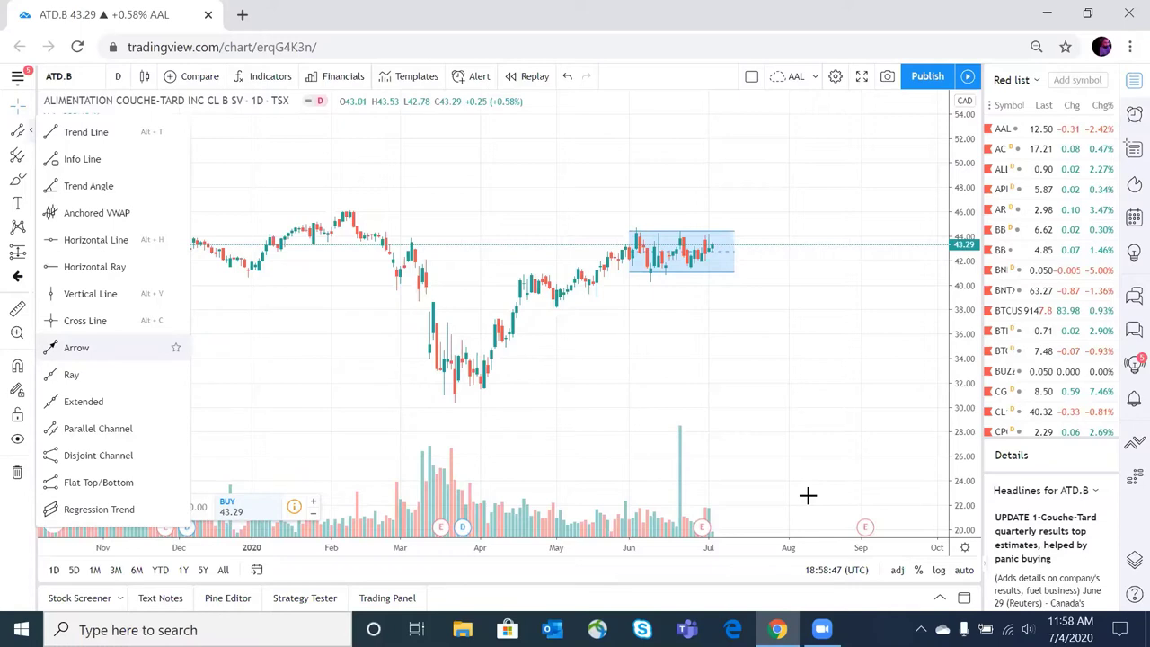
{"action": "key", "text": "Up"}
{"action": "key", "text": "Up"}
{"action": "key", "text": "Up"}
{"action": "key", "text": "Up"}
{"action": "key", "text": "Up"}
{"action": "key", "text": "Up"}
{"action": "key", "text": "Up"}
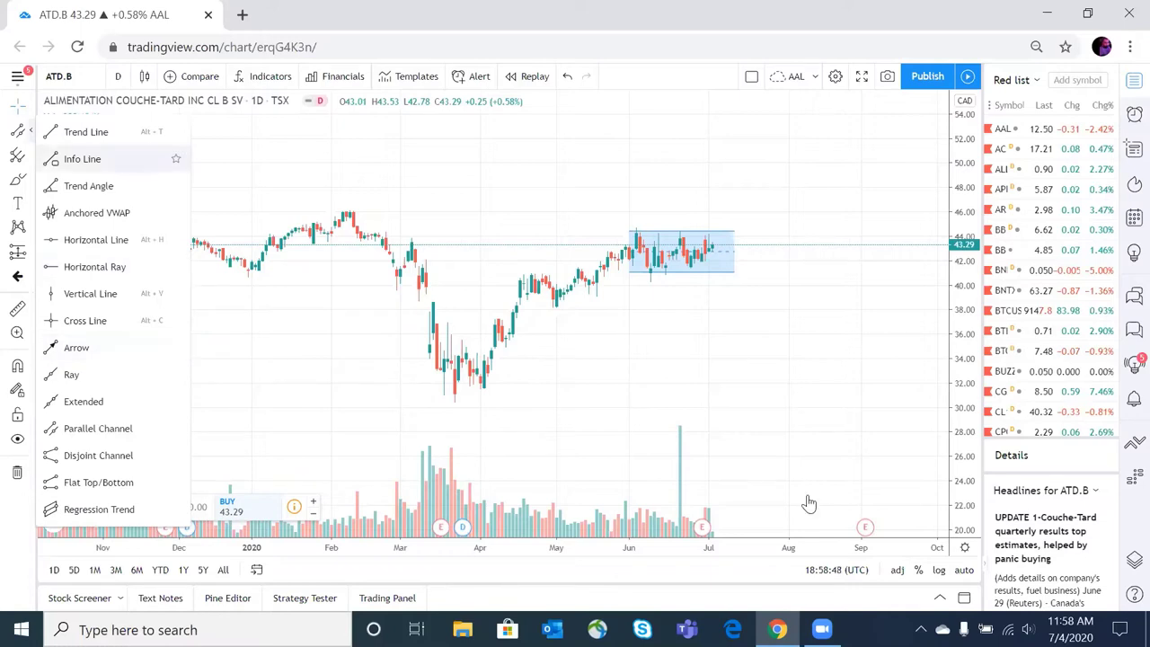
{"action": "key", "text": "Return"}
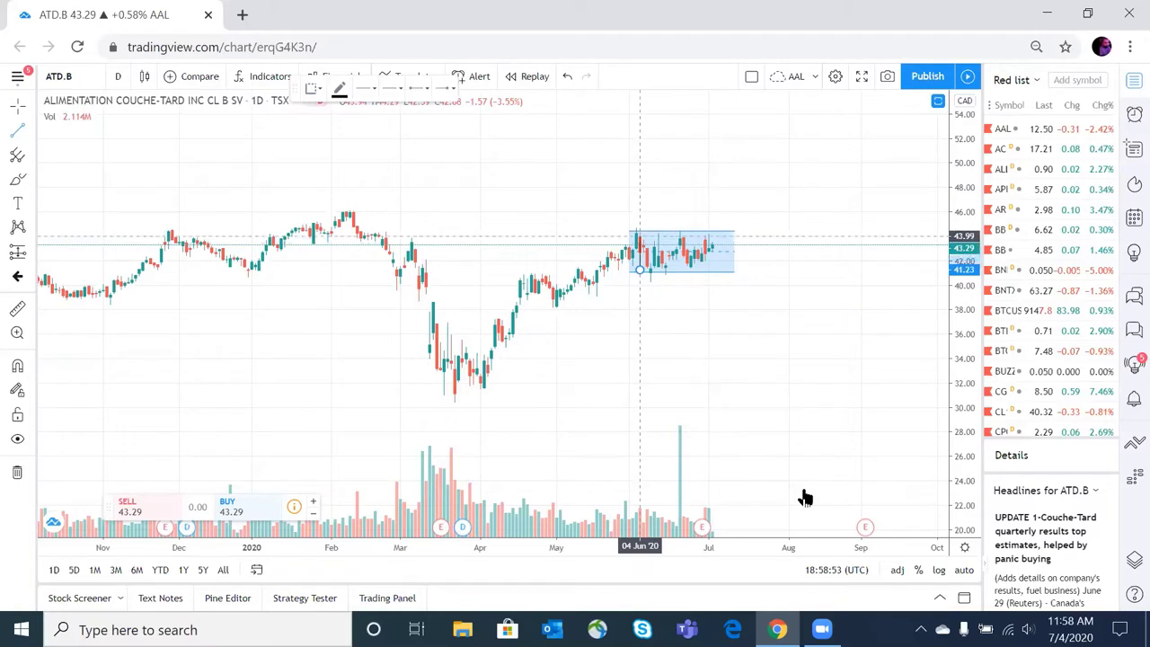
{"action": "left_click", "coordinate": [671, 218]}
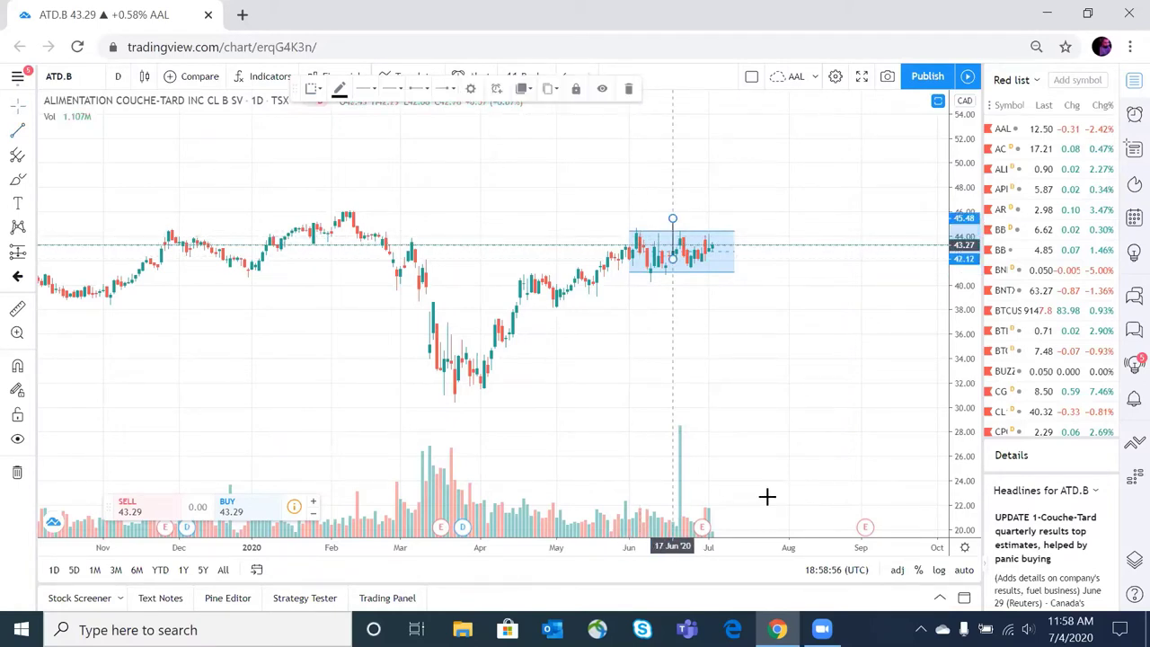
{"action": "key", "text": "Escape"}
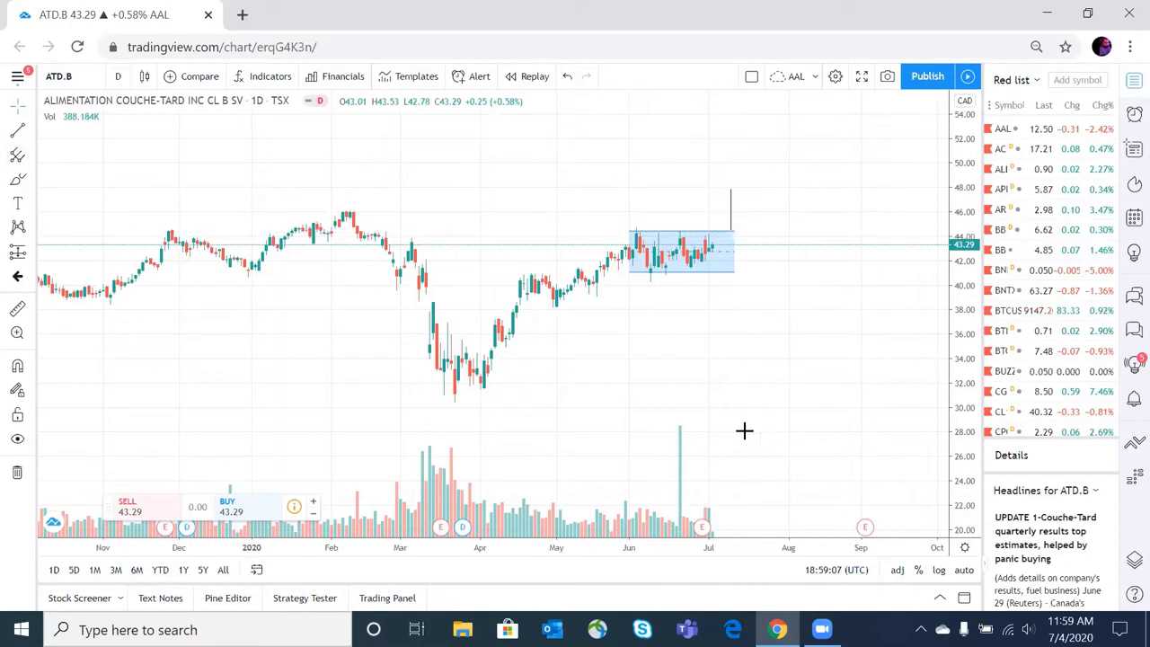
Step: Draw a horizontal ray along ATD.B's February high at about 45.97, starting from 17 January 2020
{"action": "left_click", "coordinate": [18, 130]}
{"action": "left_click", "coordinate": [99, 267]}
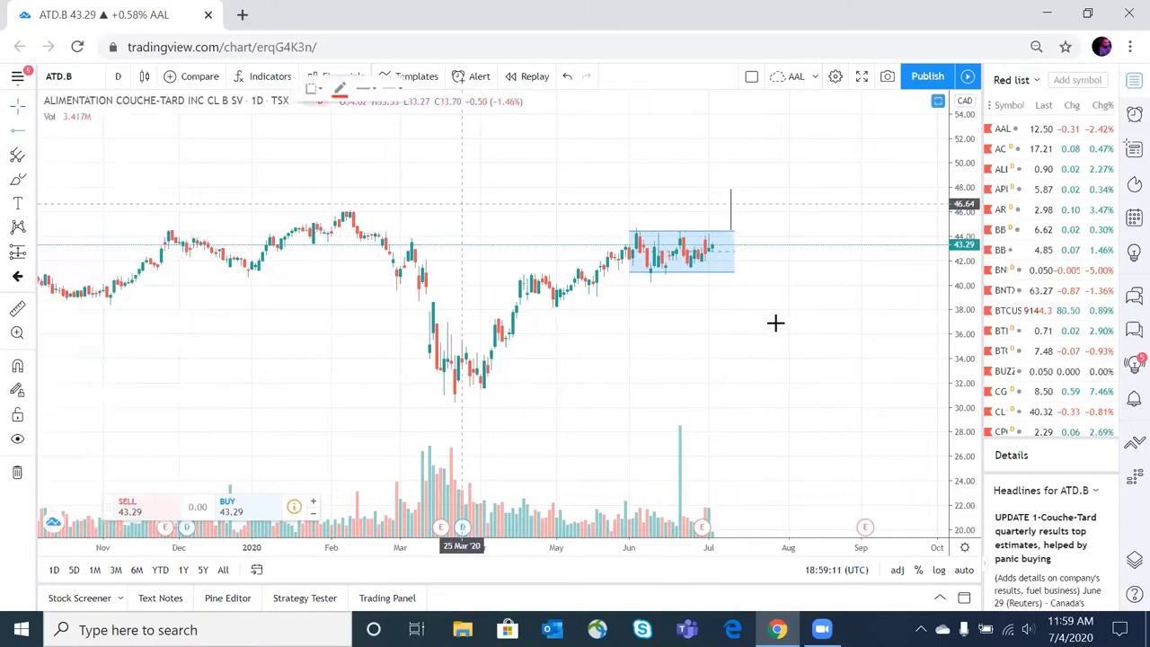
{"action": "left_click", "coordinate": [291, 213]}
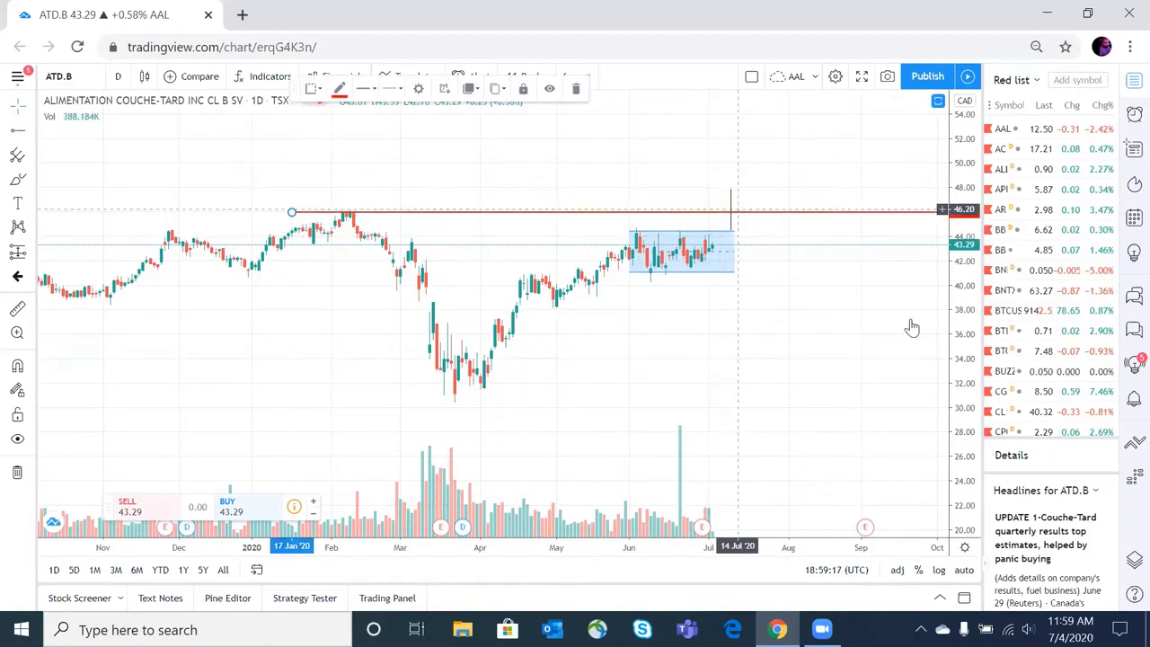
Step: Clone the vertical line and place the copy below the channel at 10 July 2020, from about 40.57 to 37.21
{"action": "left_click", "coordinate": [730, 216]}
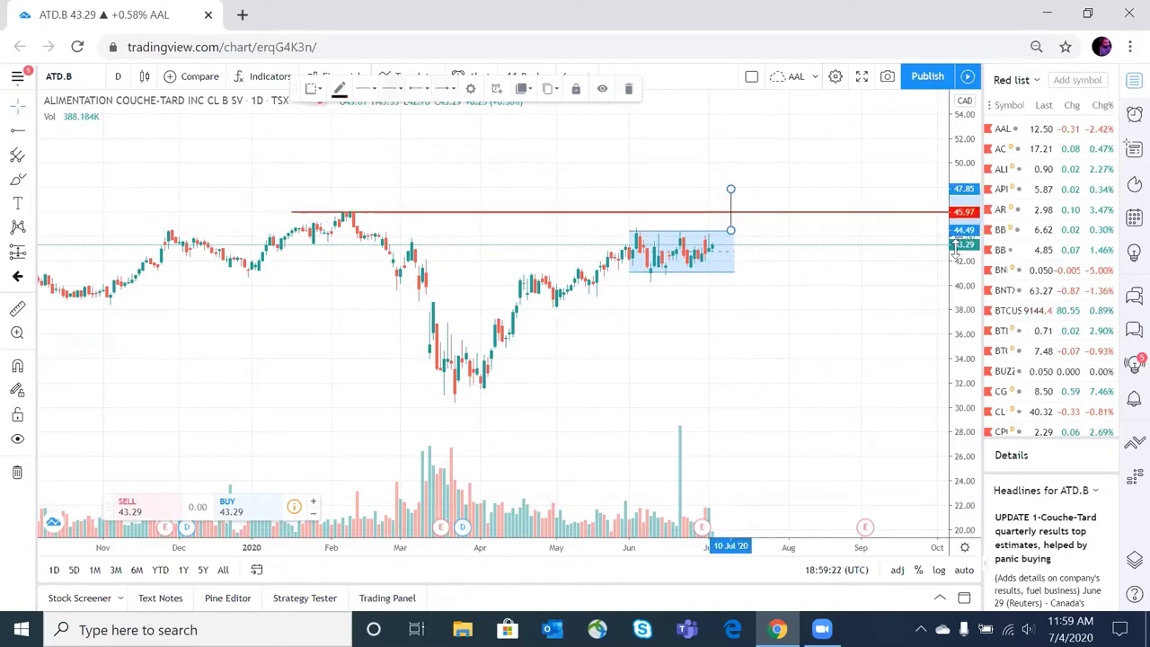
{"action": "left_click", "coordinate": [547, 88]}
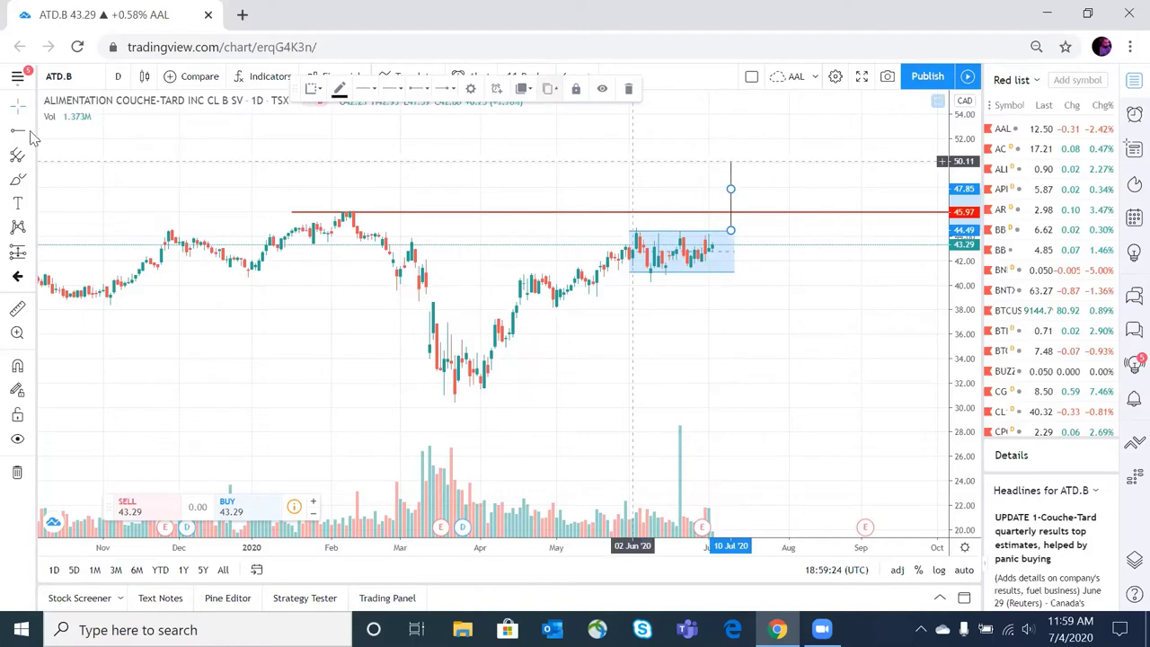
{"action": "key", "text": "Down"}
{"action": "key", "text": "Down"}
{"action": "key", "text": "Down"}
{"action": "key", "text": "Down"}
{"action": "key", "text": "Down"}
{"action": "key", "text": "Right"}
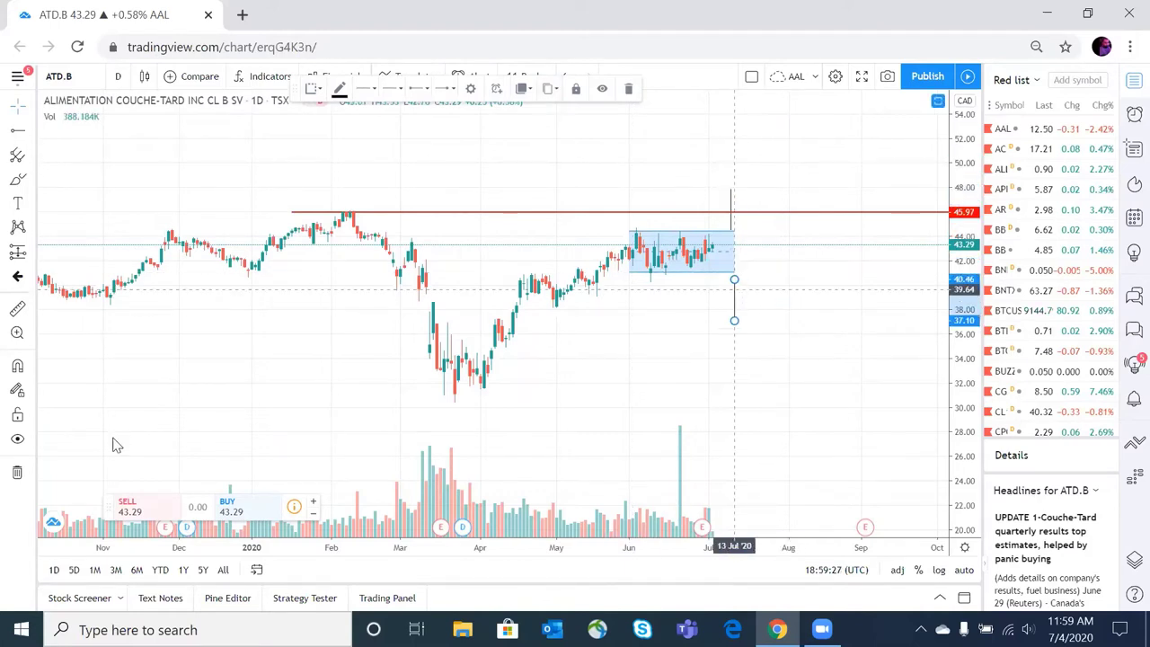
{"action": "key", "text": "Left"}
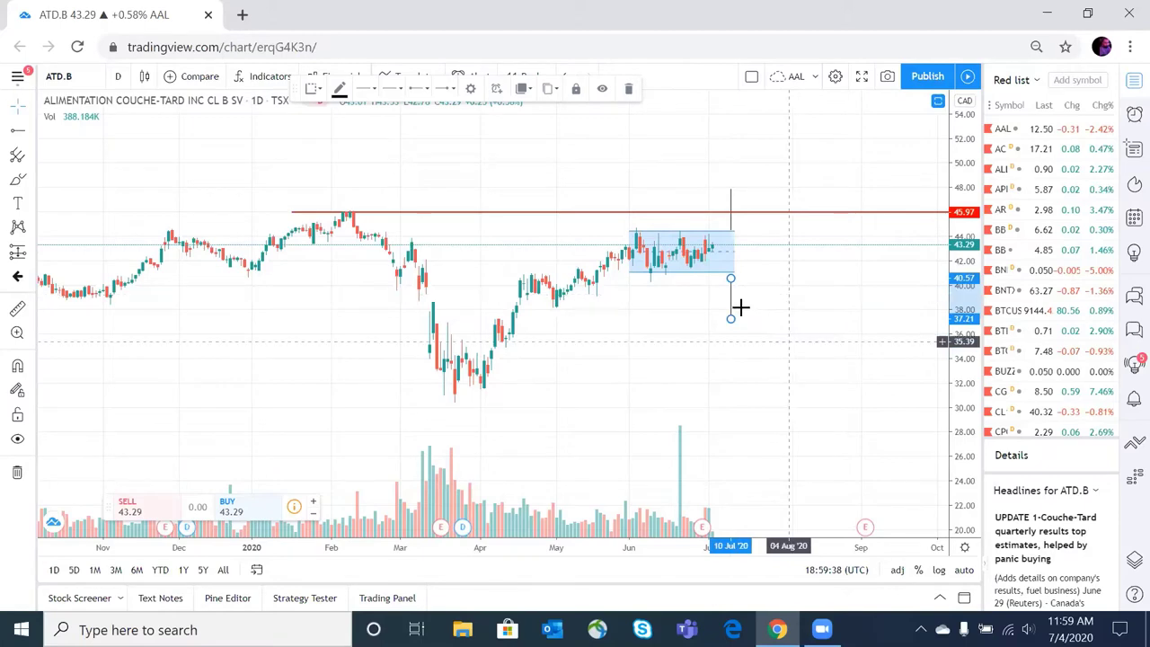
Step: Show the RSI 14 pane below the ATD.B price chart
{"action": "key", "text": "ctrl+z"}
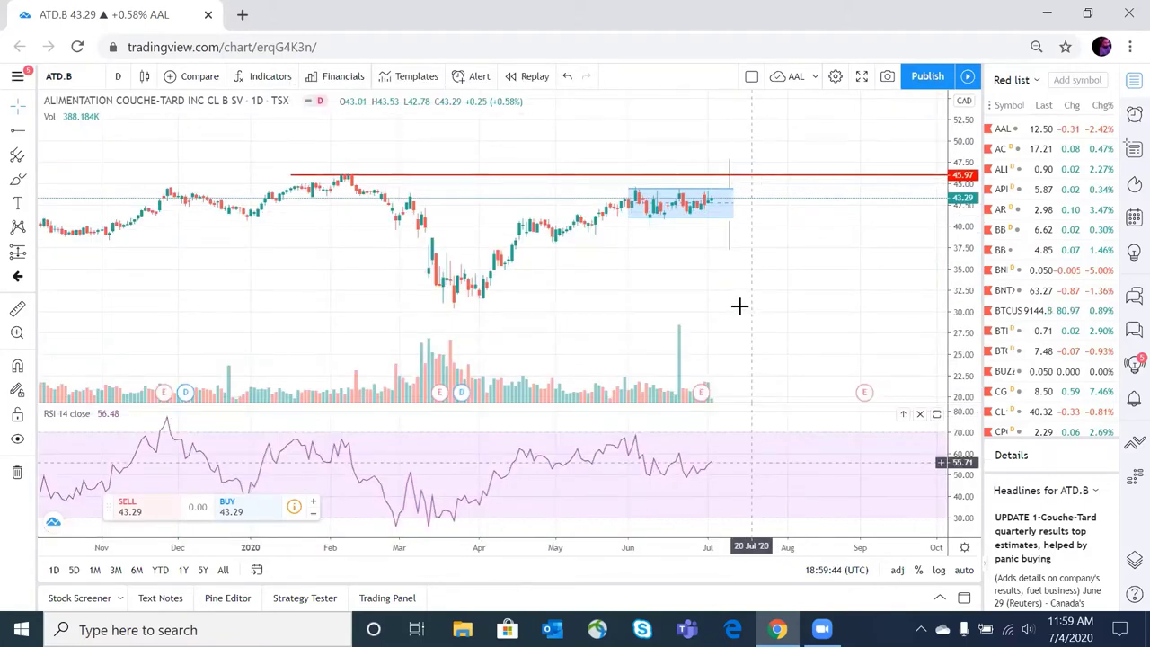
Step: Try marking the RSI's June high with a horizontal ray at about 69.31, starting from 2 June 2020
{"action": "left_click", "coordinate": [28, 130]}
{"action": "key", "text": "ctrl+z"}
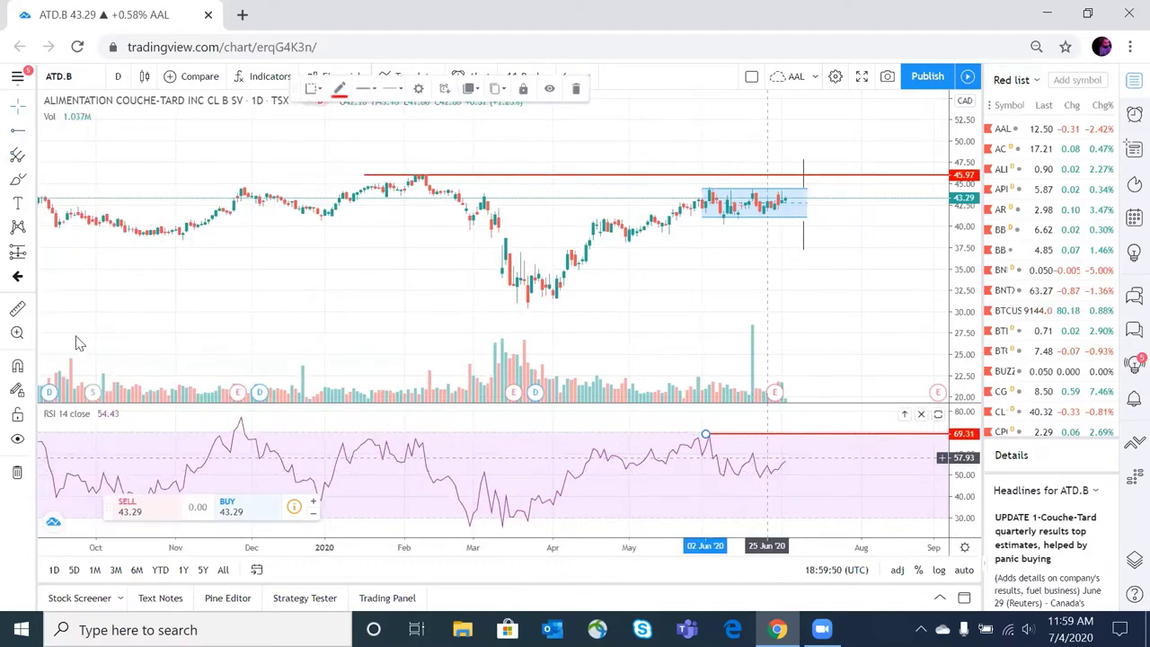
{"action": "key", "text": "ctrl+z"}
{"action": "key", "text": "Delete"}
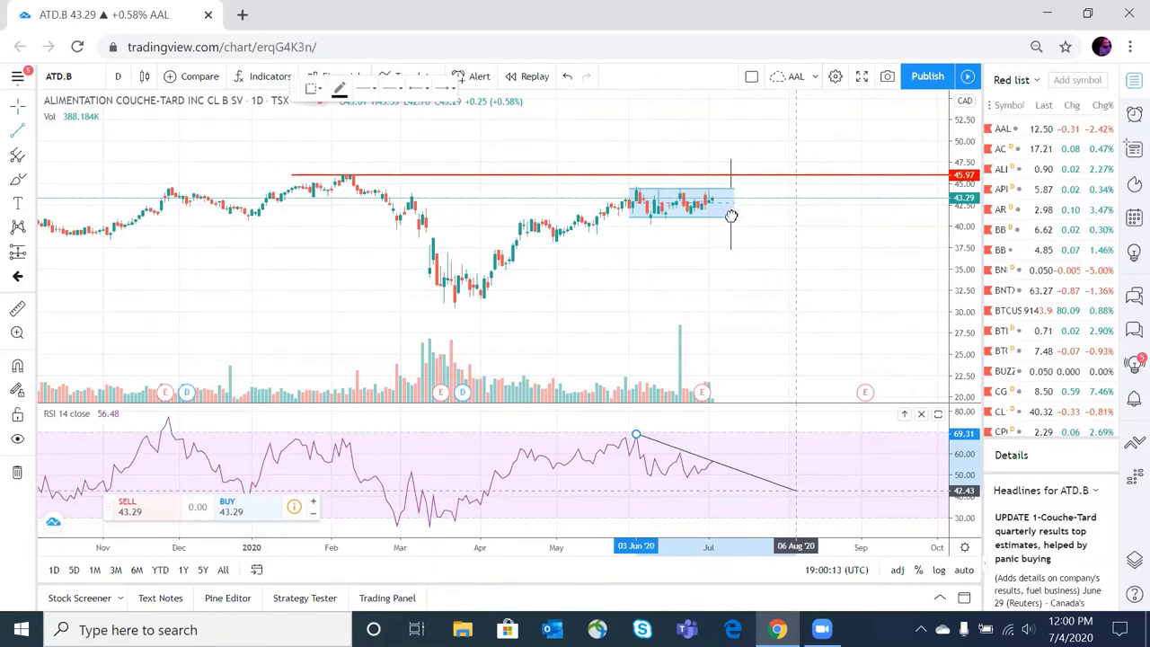
Step: On the RSI, draw a descending trend line from about 69.31 on 3 June to 42.43 on 6 August 2020, plus a horizontal ray at about 49.07
{"action": "left_click", "coordinate": [734, 220]}
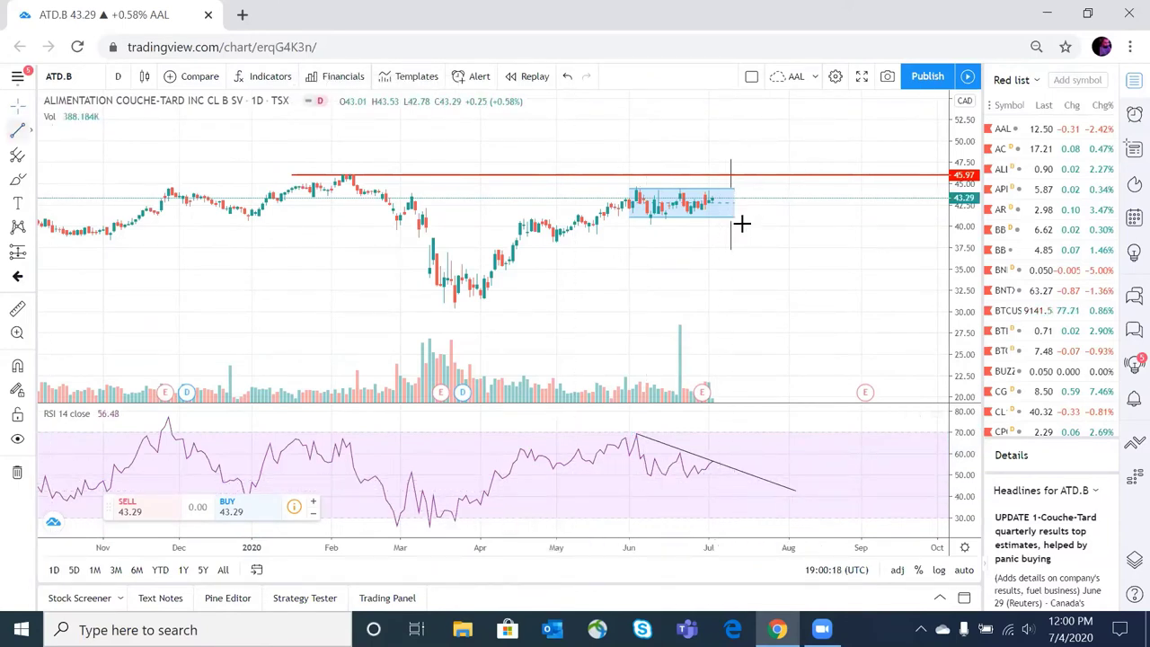
{"action": "key", "text": "alt+j"}
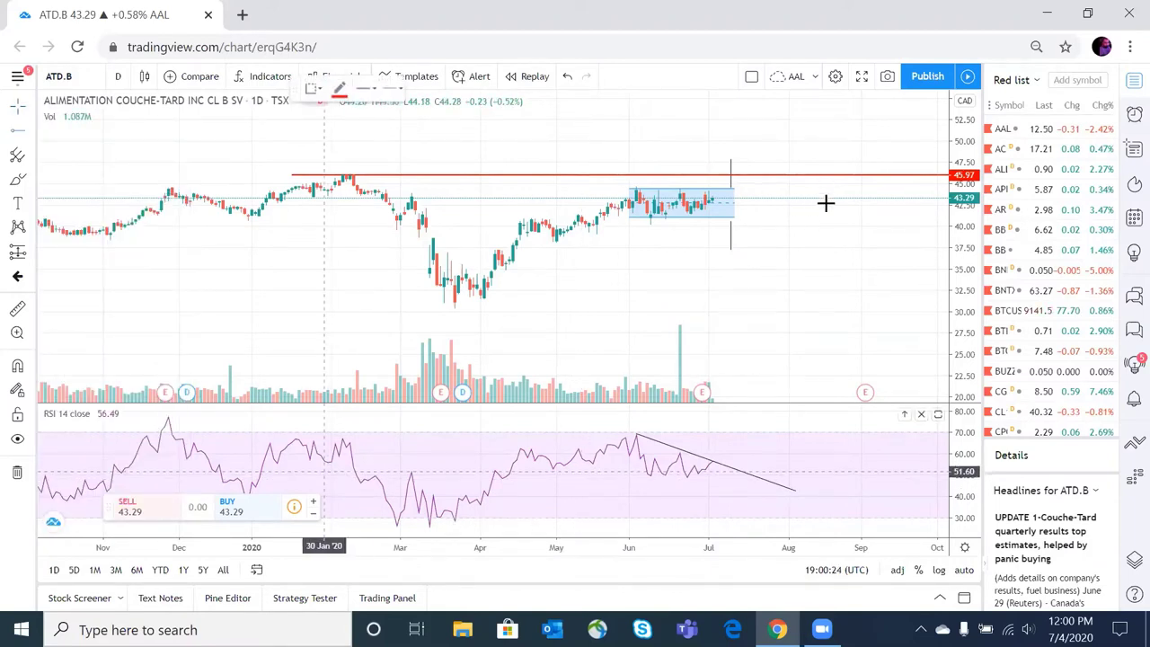
{"action": "left_click", "coordinate": [328, 476]}
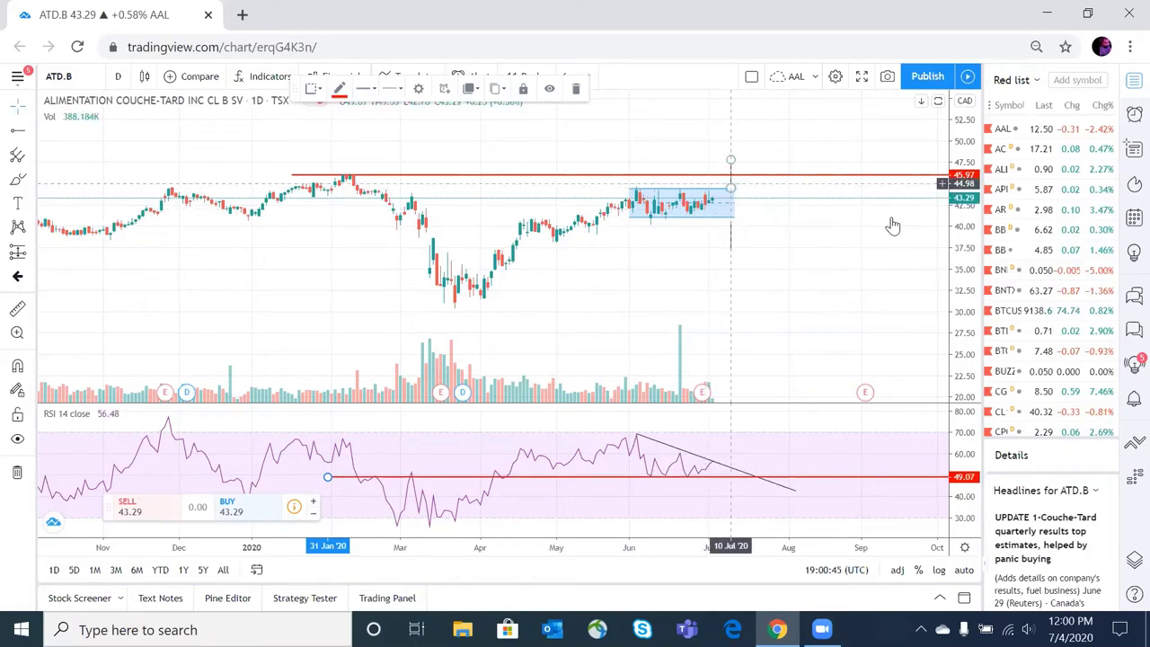
{"action": "left_click", "coordinate": [734, 238]}
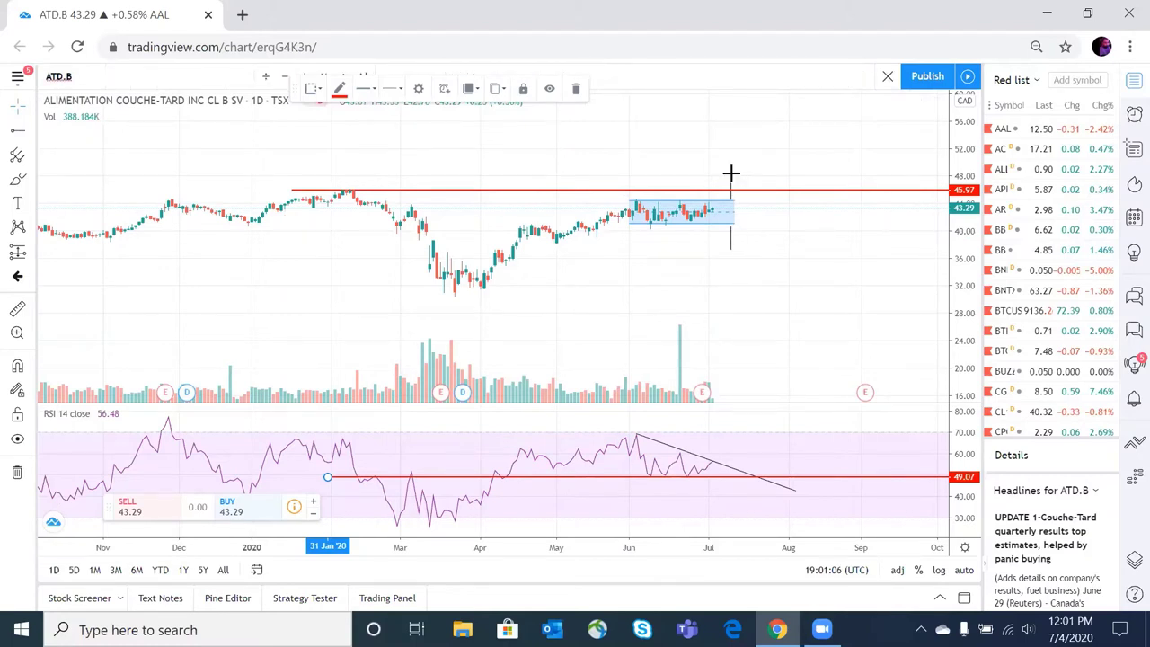
Step: Switch the chart to Fuse Cobalt Inc (FUSE) listed on the TSXV
{"action": "type", "text": "F"}
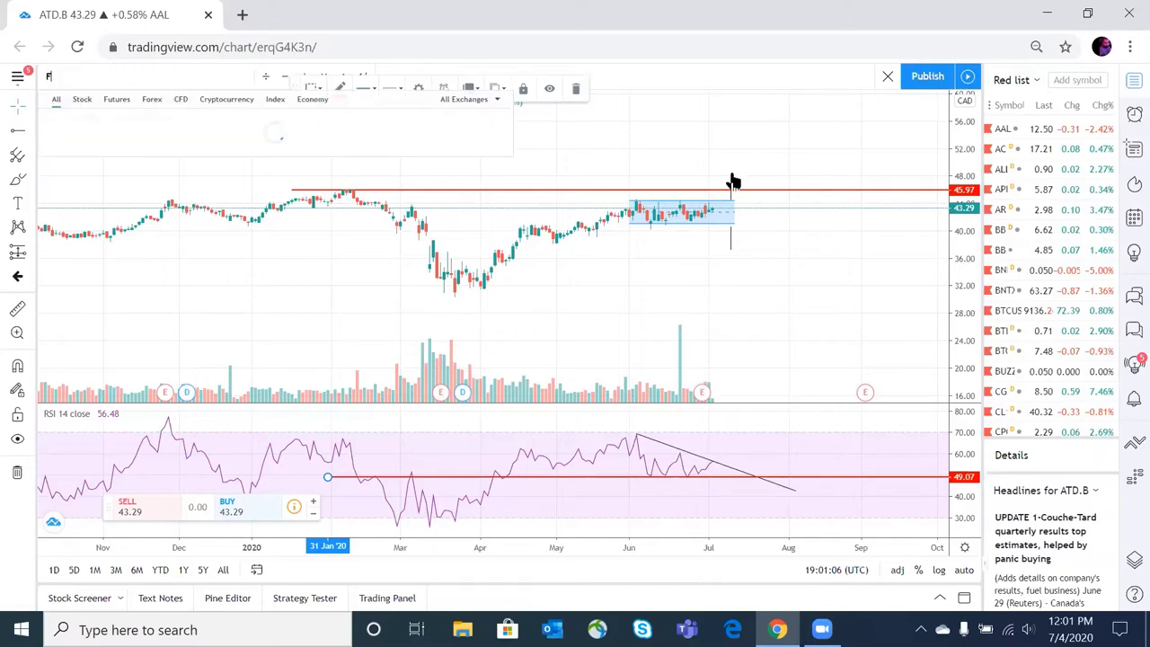
{"action": "type", "text": "USE"}
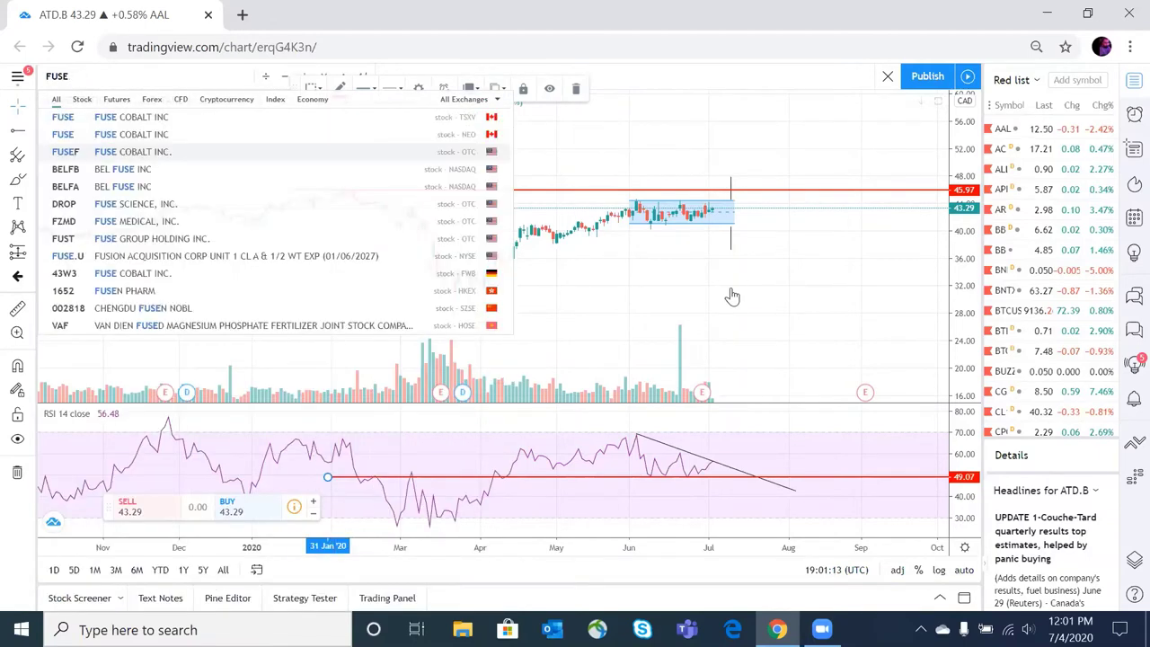
{"action": "key", "text": "Up"}
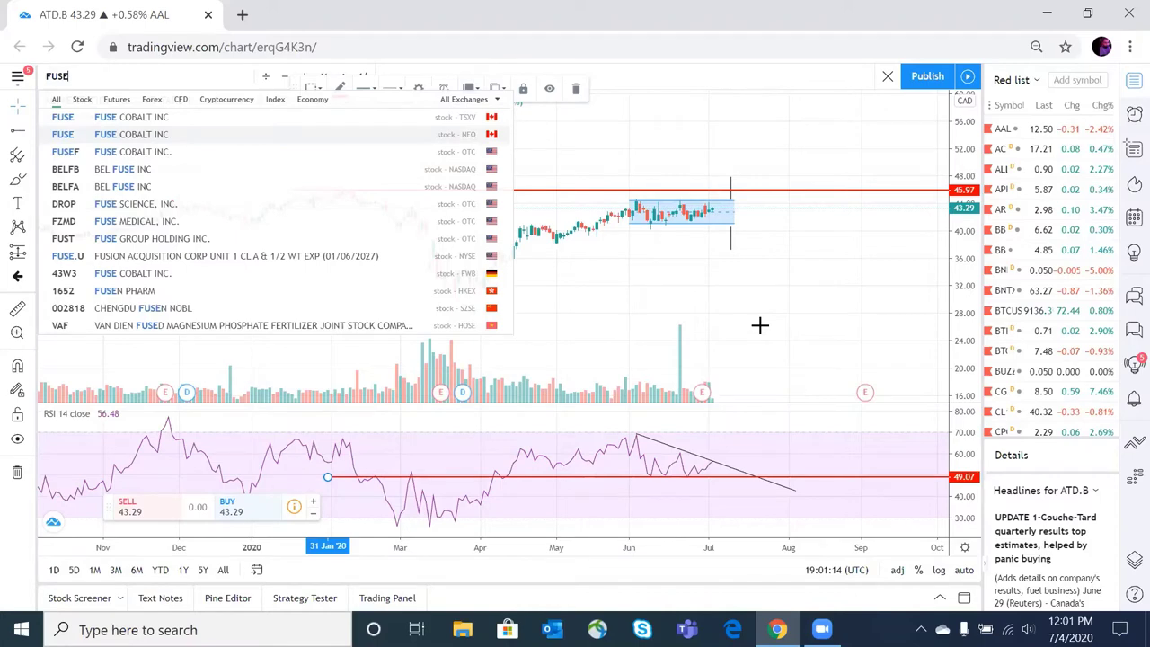
{"action": "key", "text": "Return"}
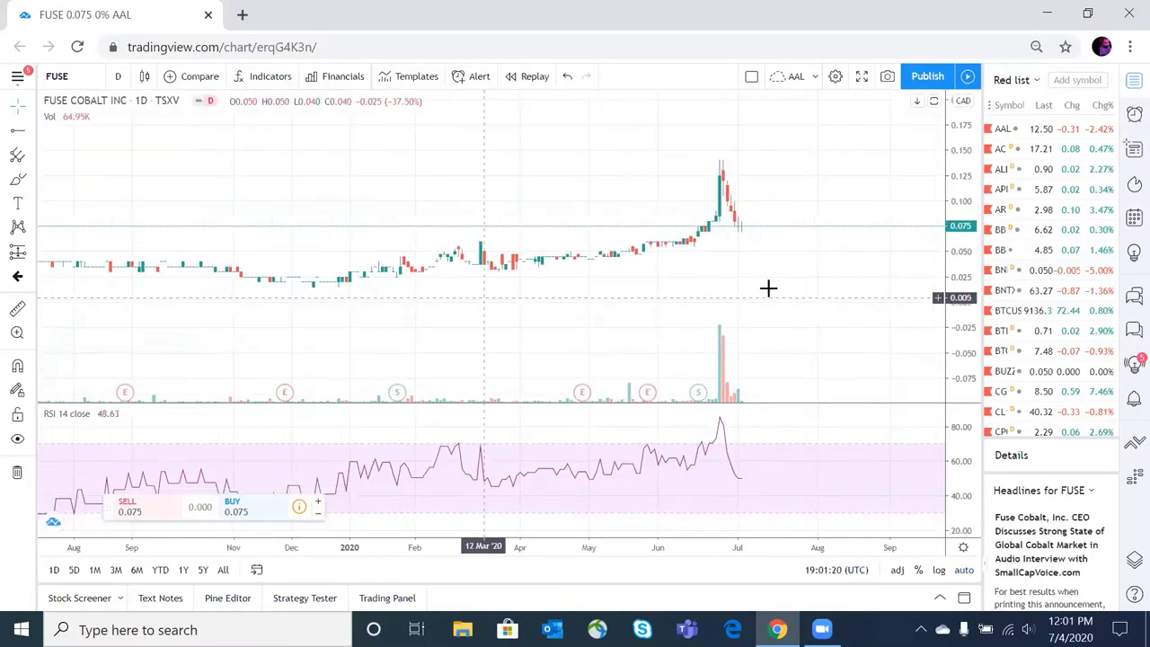
Step: Draw a red horizontal ray along Fuse Cobalt's March high at about 0.060, starting from 16 March 2020
{"action": "scroll", "coordinate": [754, 288], "scroll_direction": "left", "scroll_amount": 3}
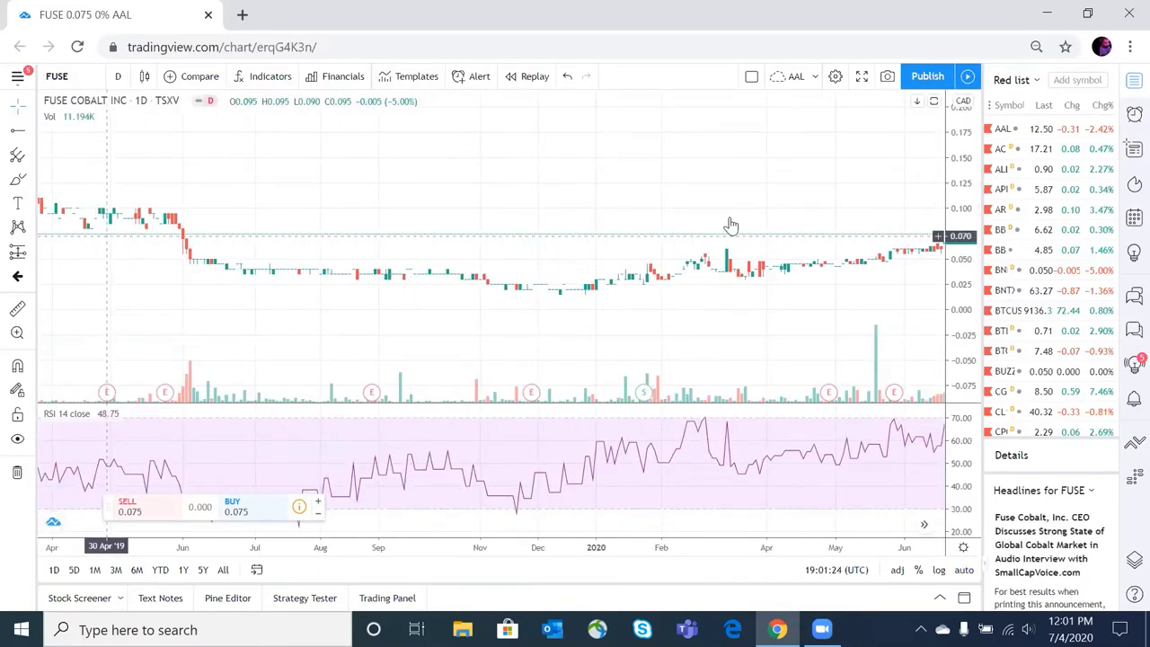
{"action": "scroll", "coordinate": [736, 226], "scroll_direction": "right", "scroll_amount": 4}
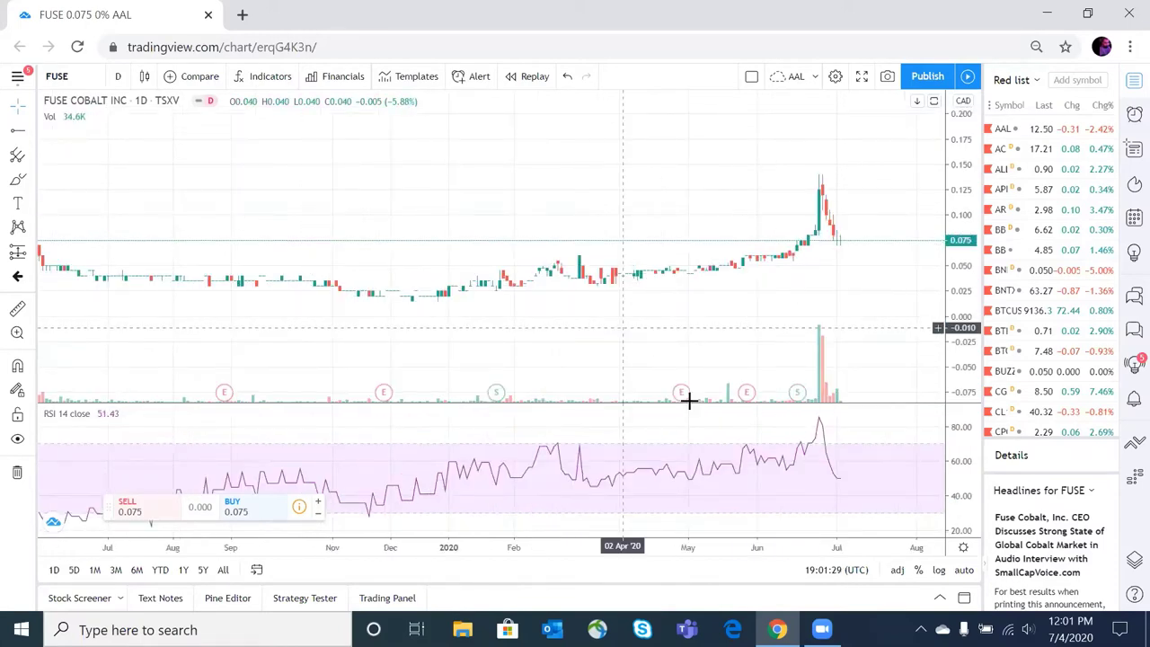
{"action": "scroll", "coordinate": [736, 431], "scroll_direction": "left", "scroll_amount": 4}
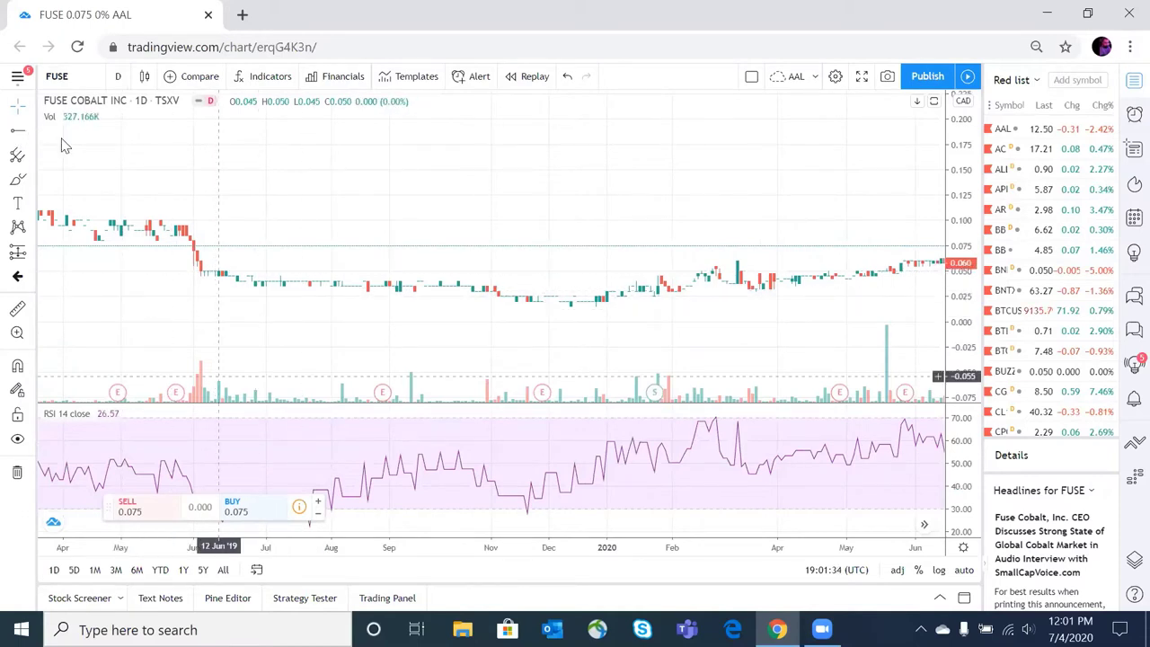
{"action": "scroll", "coordinate": [776, 449], "scroll_direction": "left", "scroll_amount": 1}
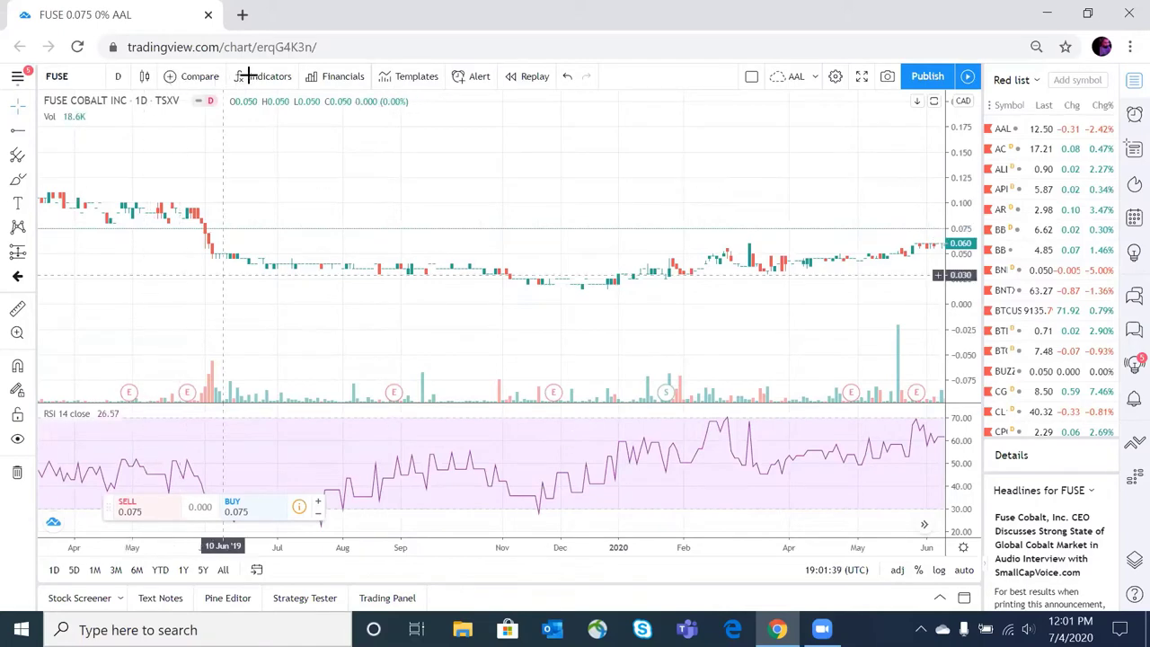
{"action": "scroll", "coordinate": [844, 155], "scroll_direction": "right", "scroll_amount": 10}
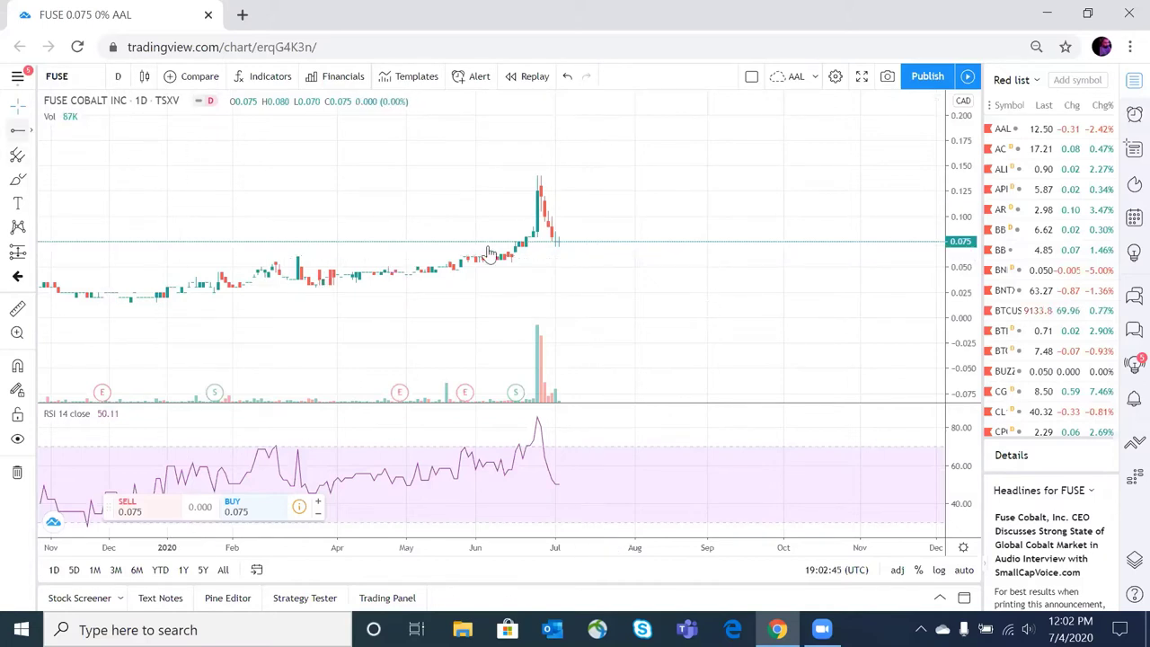
{"action": "left_click", "coordinate": [383, 286]}
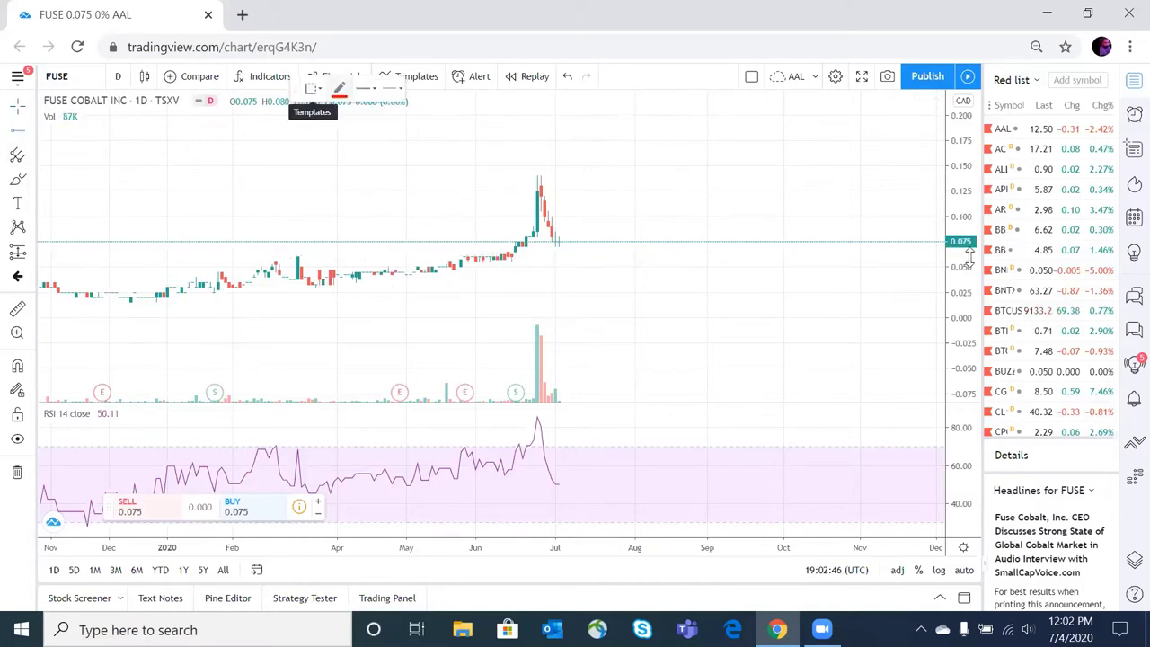
{"action": "left_click", "coordinate": [339, 87]}
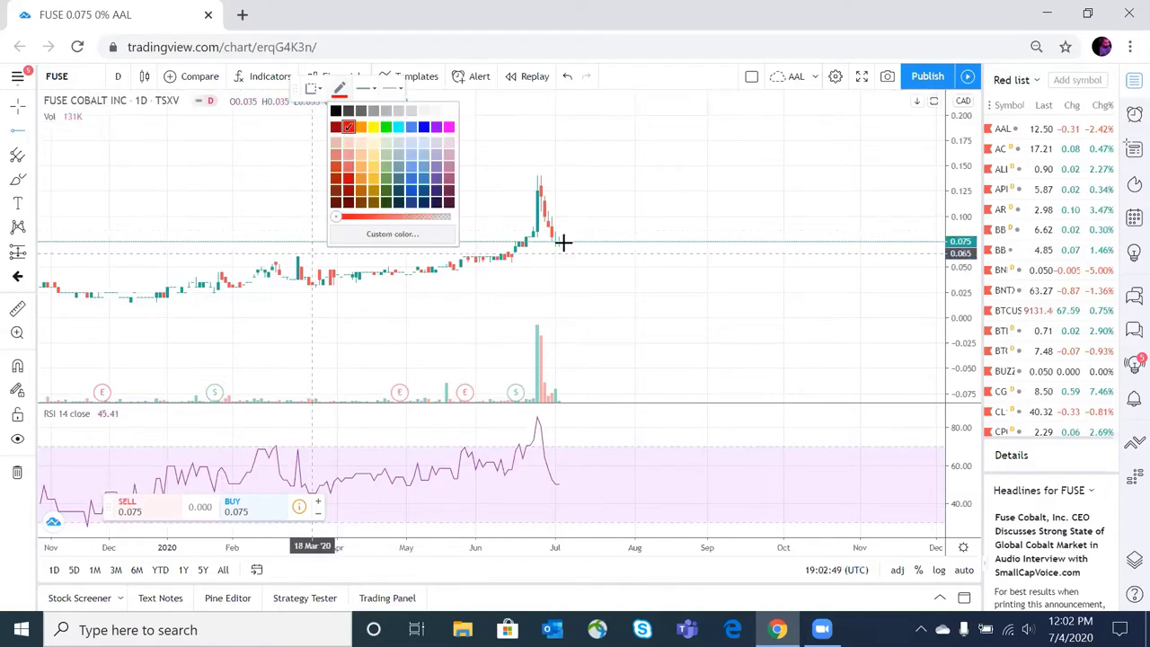
{"action": "left_click", "coordinate": [512, 254]}
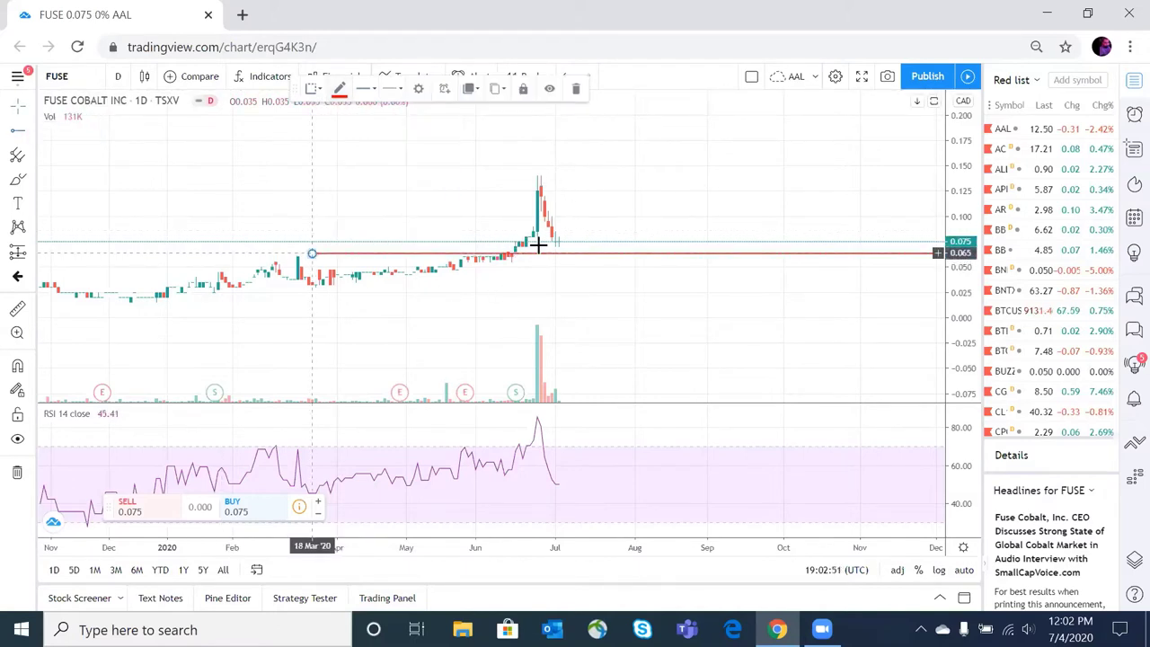
{"action": "left_click_drag", "start_coordinate": [531, 258], "coordinate": [527, 262]}
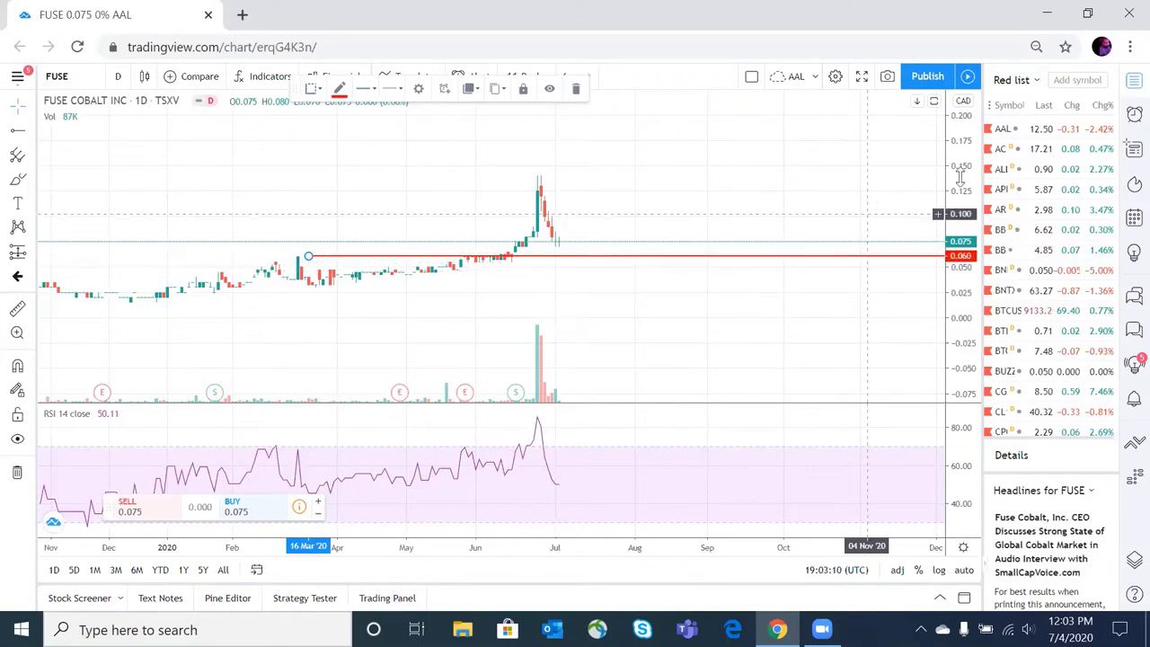
{"action": "left_click_drag", "start_coordinate": [963, 200], "coordinate": [821, 285]}
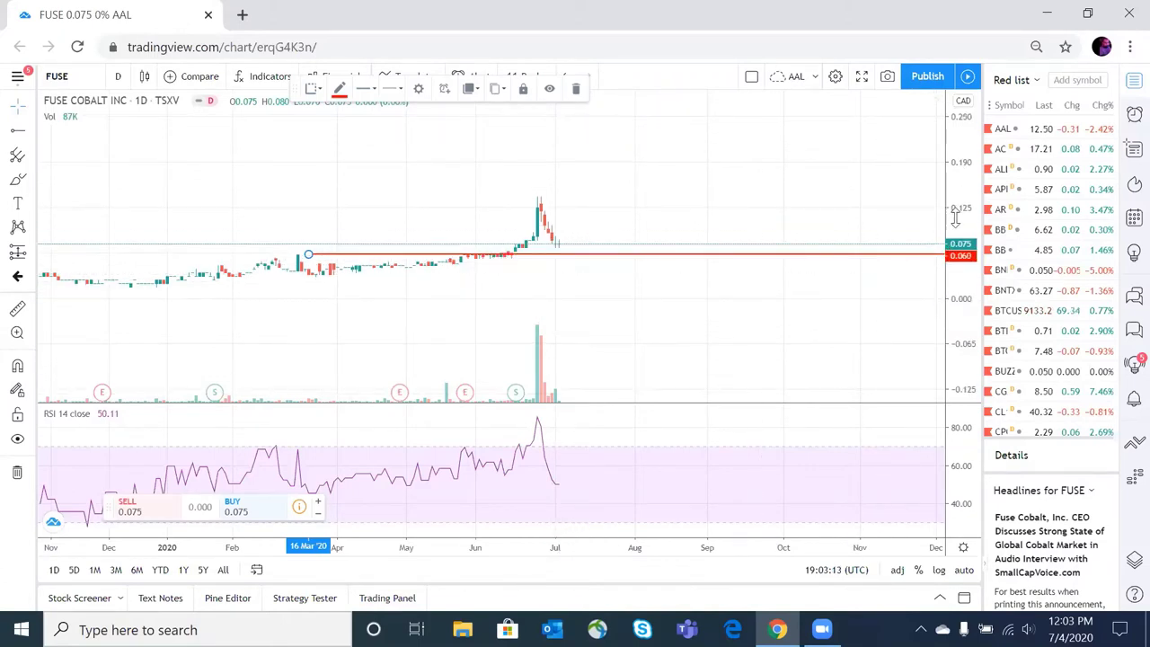
{"action": "left_click_drag", "start_coordinate": [972, 173], "coordinate": [970, 158]}
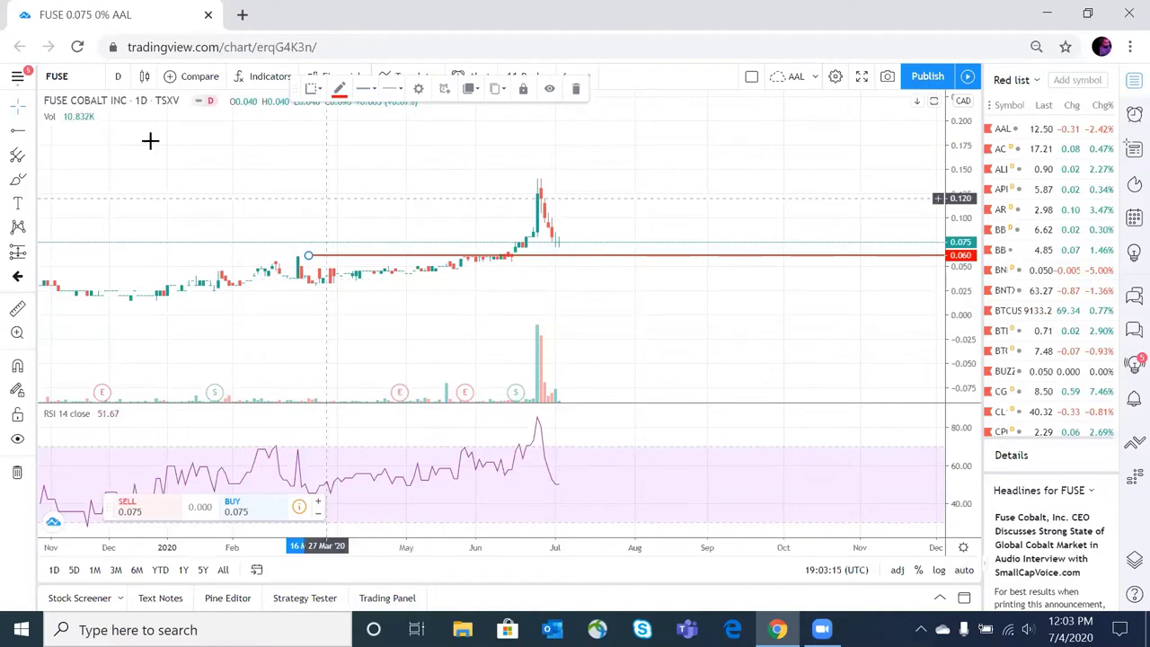
Step: Switch the chart to the US-listed Brookfield Property Partners (BPY) on NASDAQ
{"action": "left_click", "coordinate": [72, 78]}
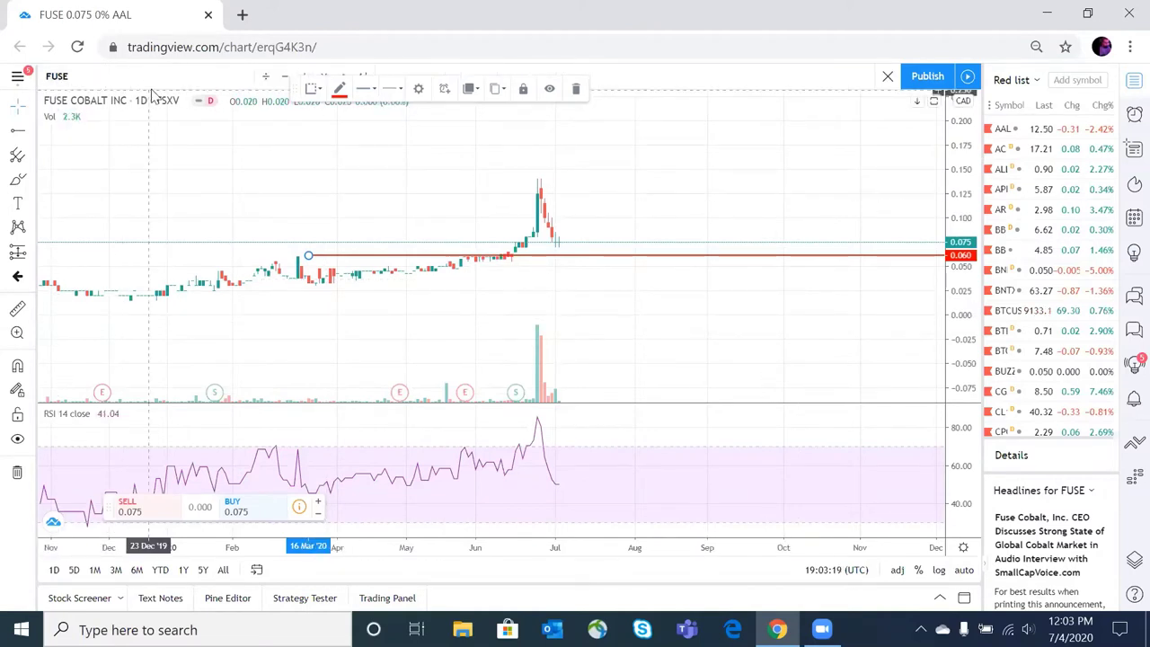
{"action": "type", "text": "BPY"}
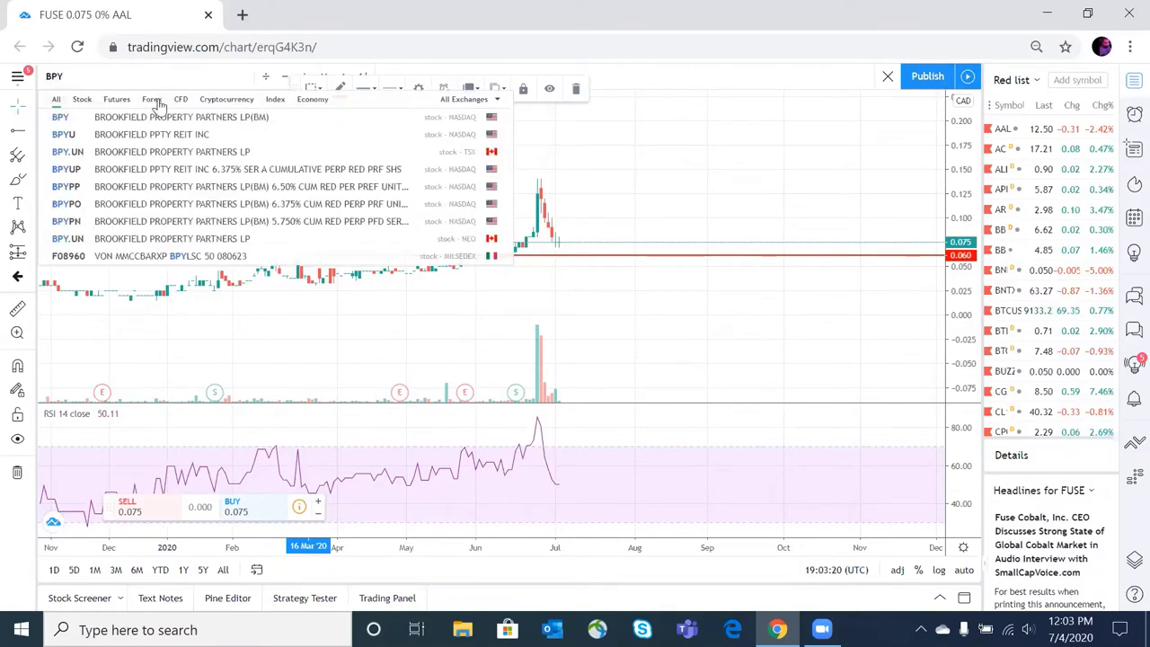
{"action": "left_click", "coordinate": [168, 121]}
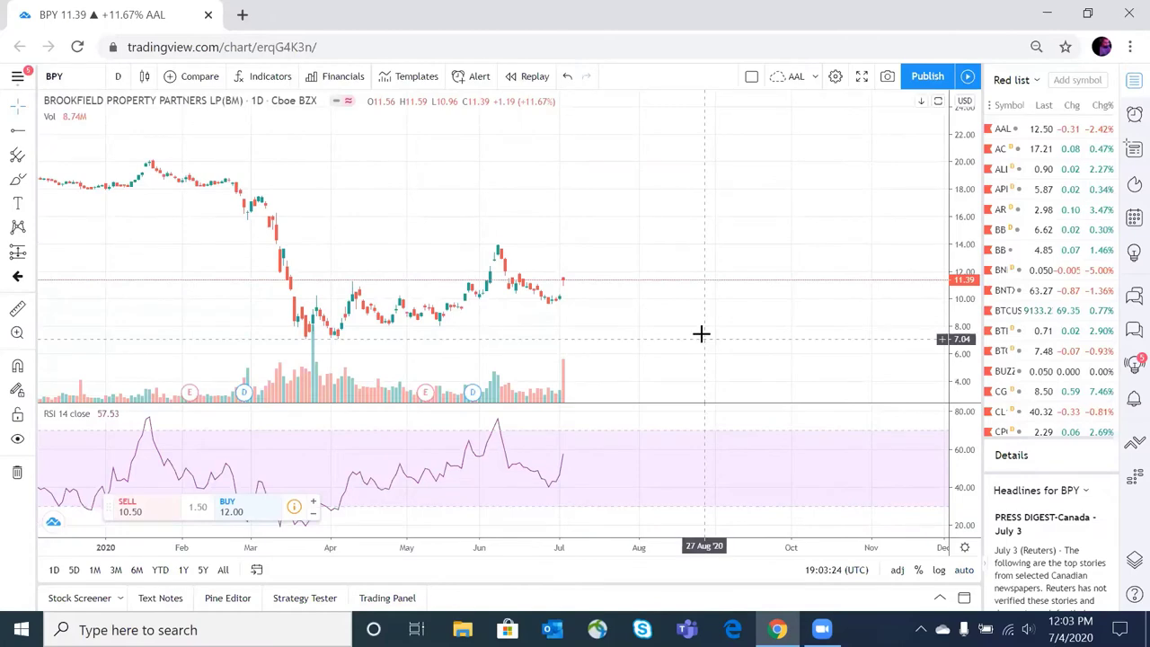
Step: Search for BPY and load Brookfield Property Partners' TSX listing, BPY.UN
{"action": "left_click", "coordinate": [79, 84]}
{"action": "type", "text": "BPY"}
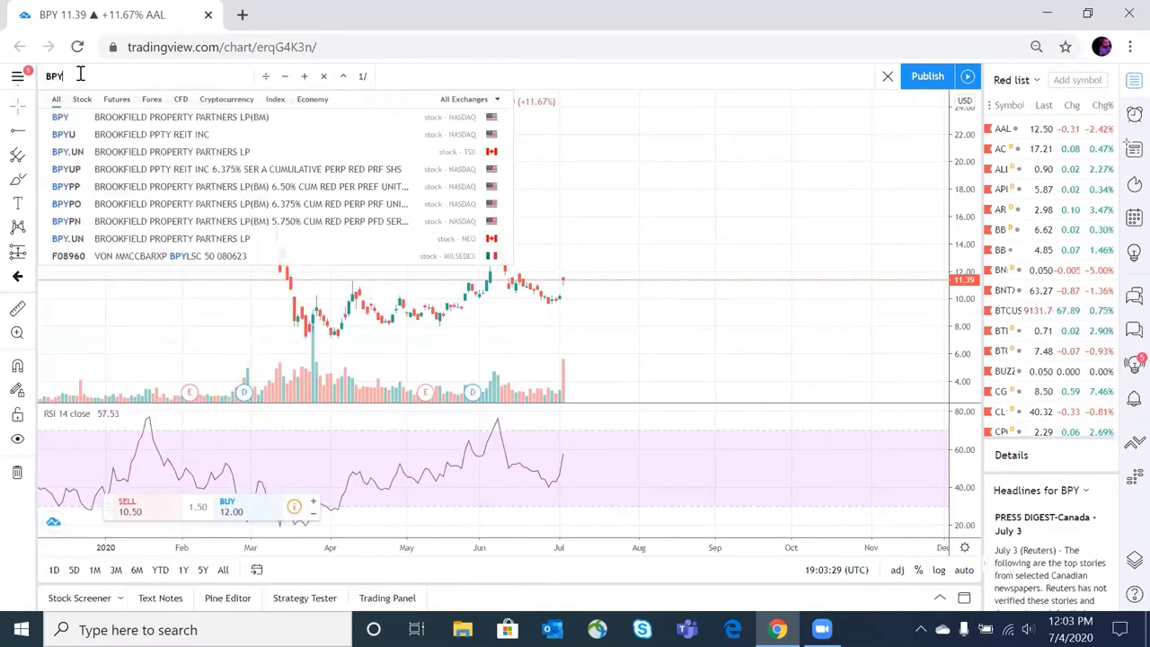
{"action": "left_click", "coordinate": [349, 151]}
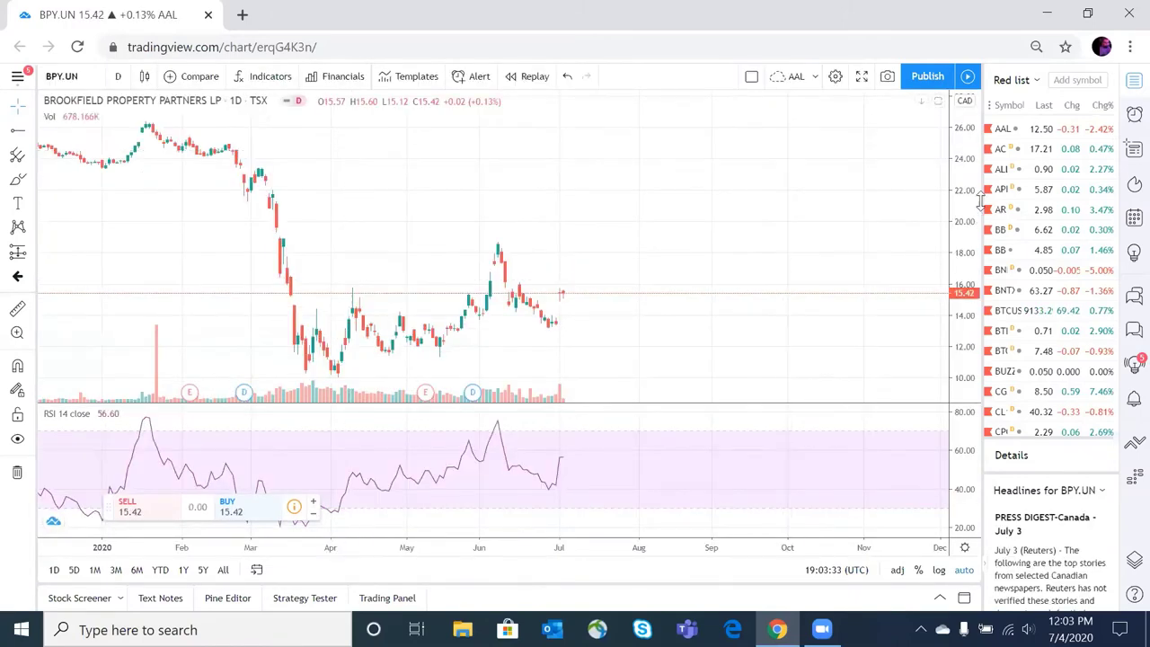
Step: Draw a rising support trend line under BPY.UN's lows from about 10.20 on 31 March to 16.25 on 23 September 2020
{"action": "scroll", "coordinate": [646, 349], "scroll_direction": "left", "scroll_amount": 2}
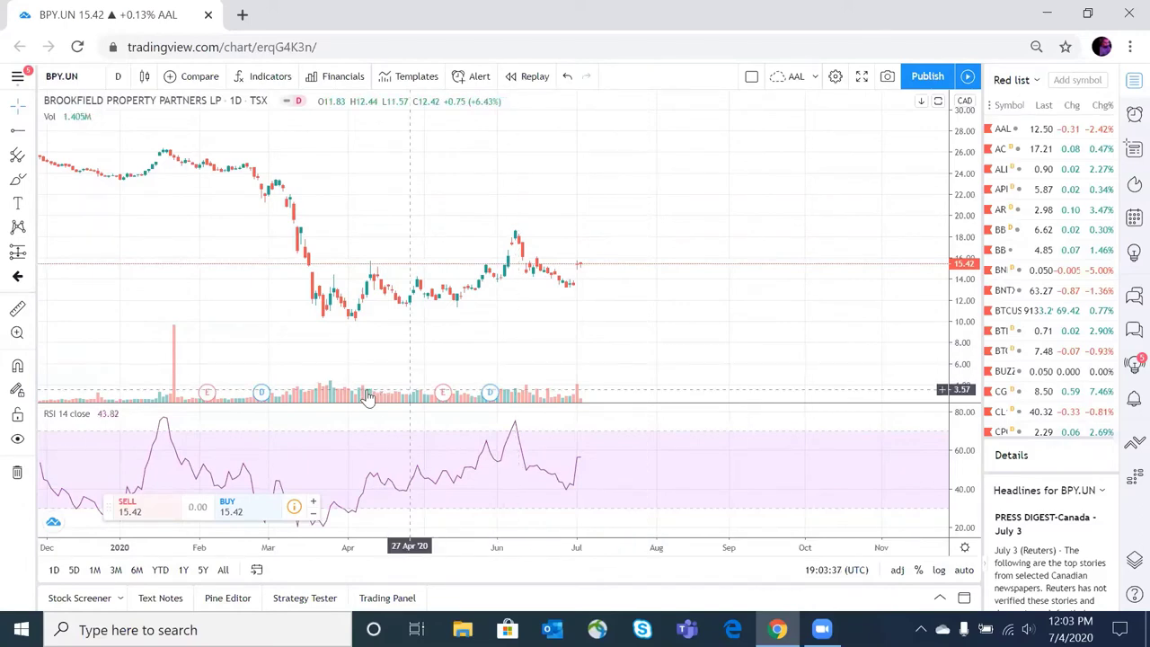
{"action": "left_click", "coordinate": [31, 132]}
{"action": "left_click", "coordinate": [84, 128]}
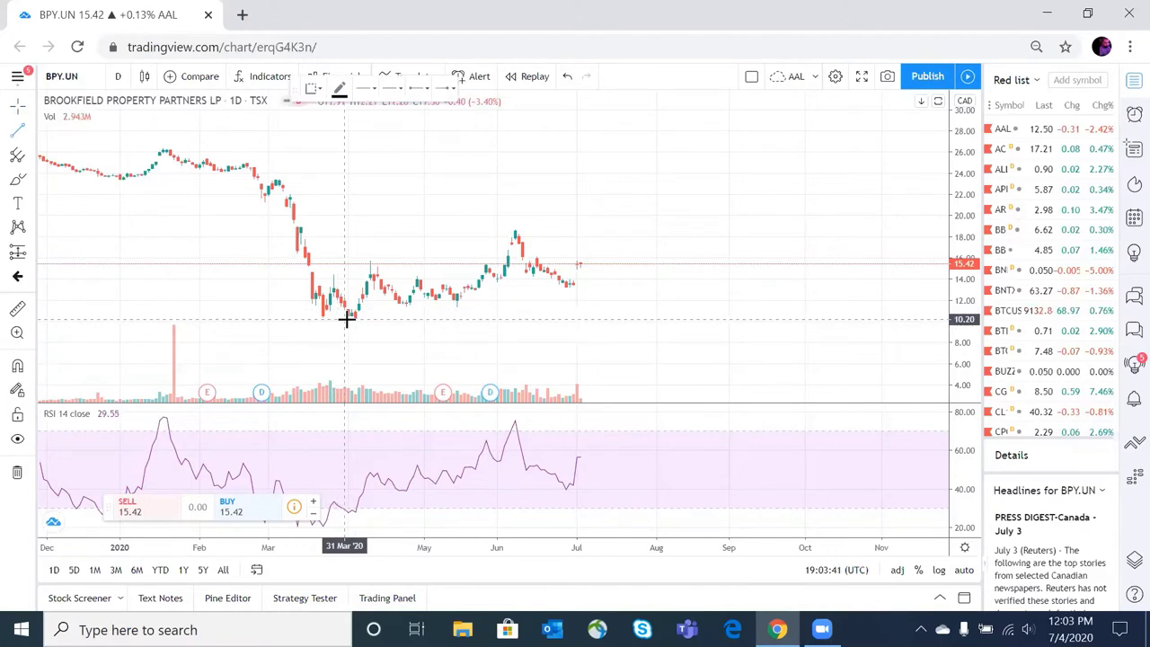
{"action": "left_click", "coordinate": [344, 317]}
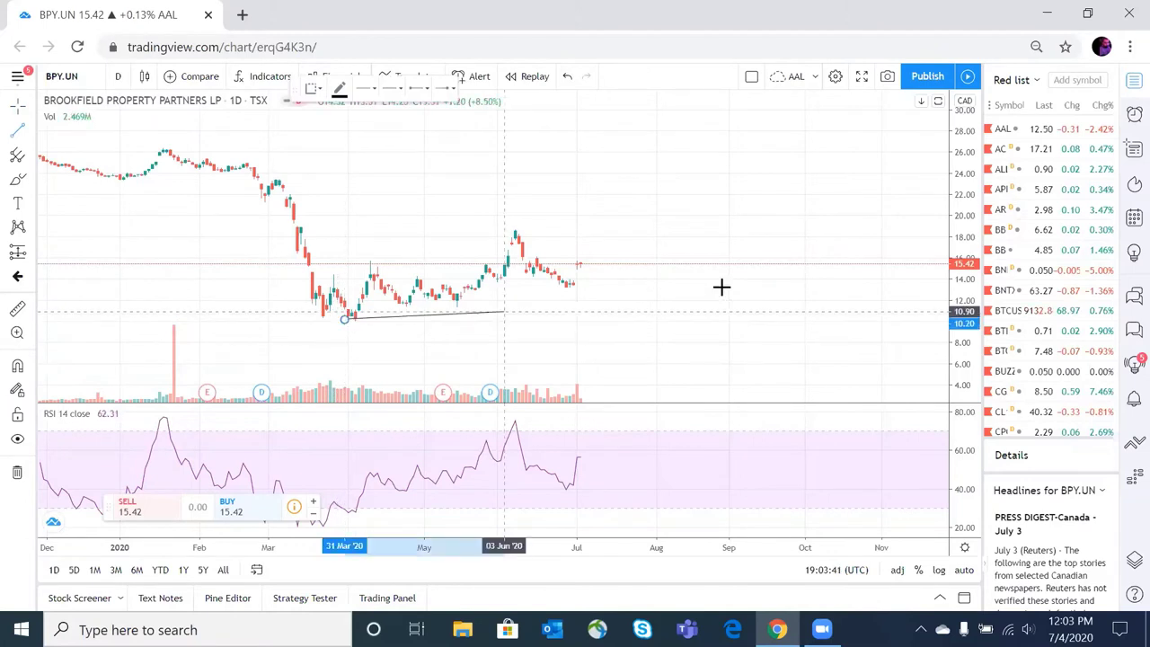
{"action": "left_click", "coordinate": [783, 255]}
{"action": "left_click", "coordinate": [711, 327]}
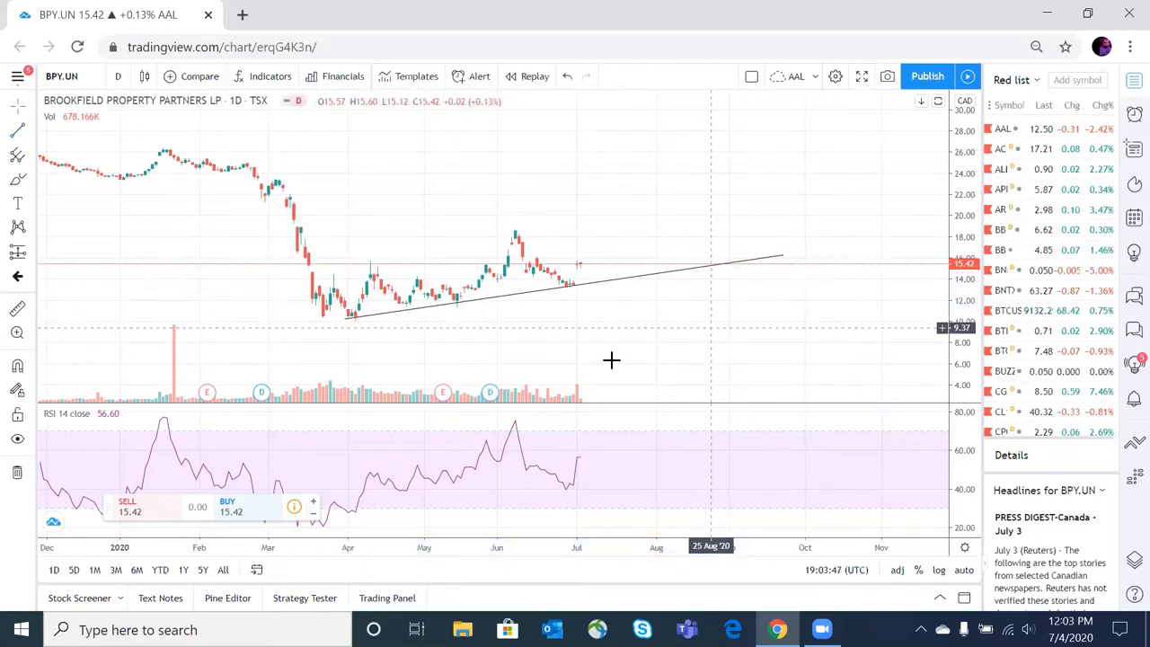
Step: Clone BPY.UN's support line and place the copy along the June high, spanning 13 March to 4 September 2020
{"action": "left_click", "coordinate": [508, 293]}
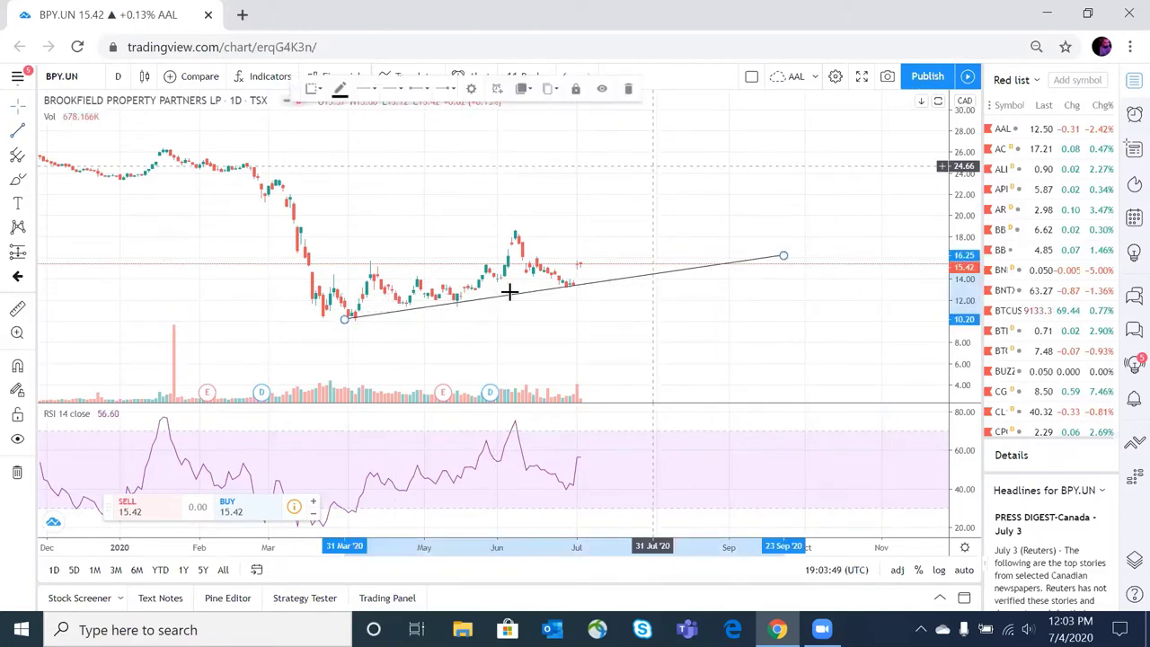
{"action": "left_click", "coordinate": [548, 88]}
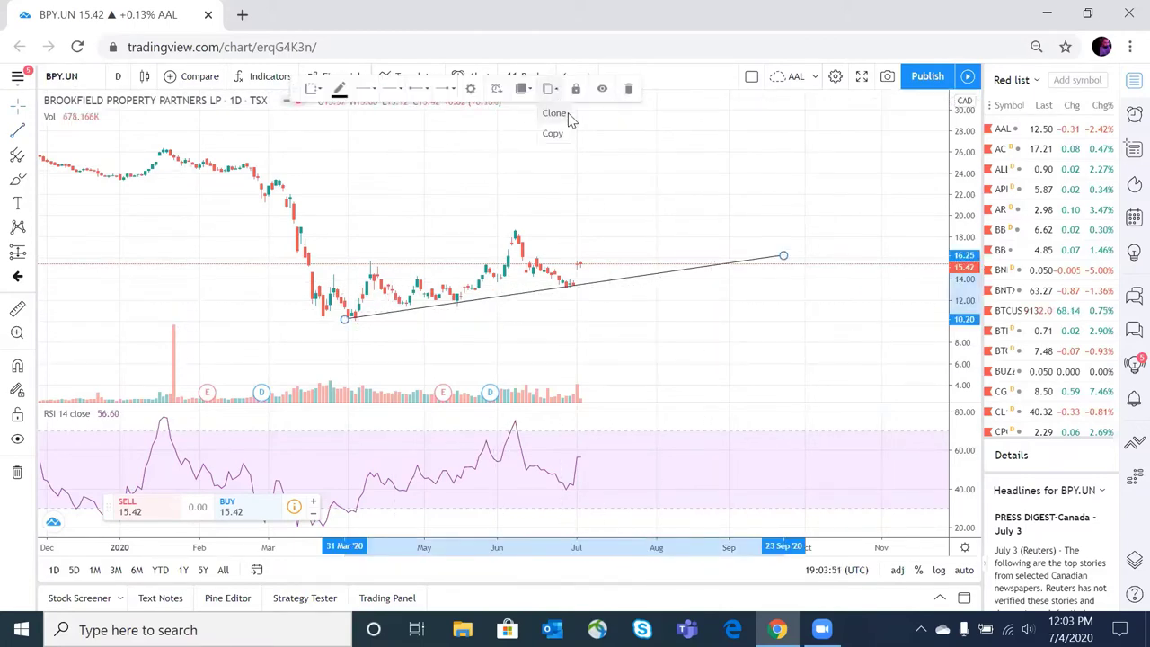
{"action": "left_click", "coordinate": [568, 119]}
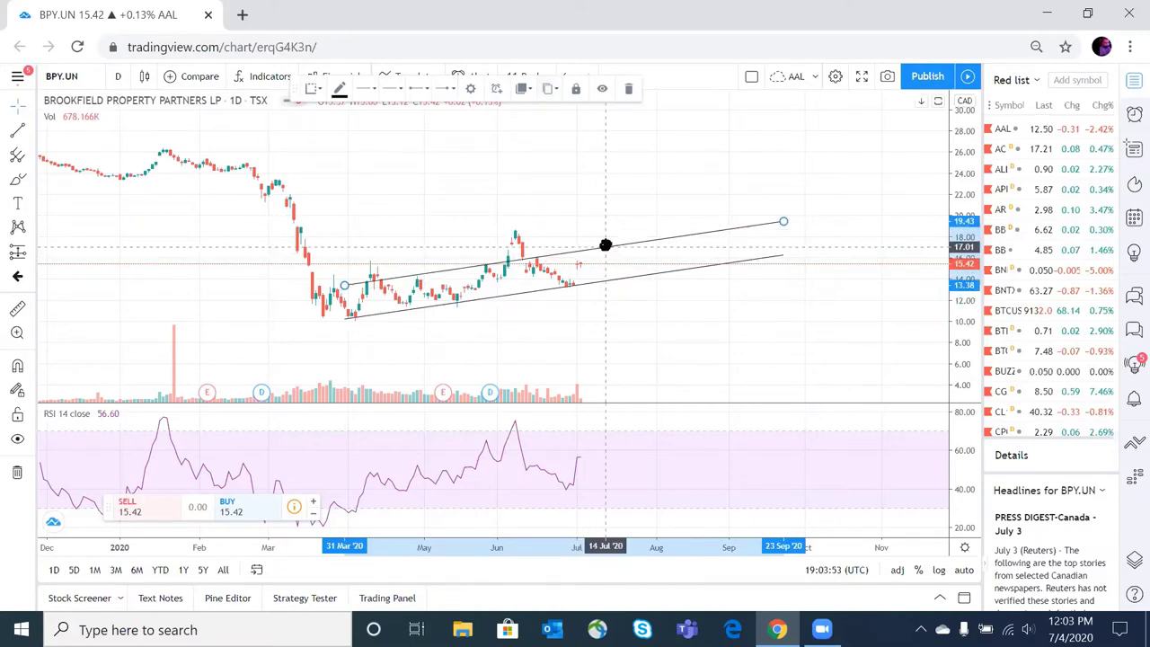
{"action": "mouse_move", "coordinate": [605, 245]}
{"action": "left_mouse_down"}
{"action": "mouse_move", "coordinate": [555, 248]}
{"action": "mouse_move", "coordinate": [565, 218]}
{"action": "mouse_move", "coordinate": [576, 221]}
{"action": "mouse_move", "coordinate": [560, 247]}
{"action": "left_mouse_up"}
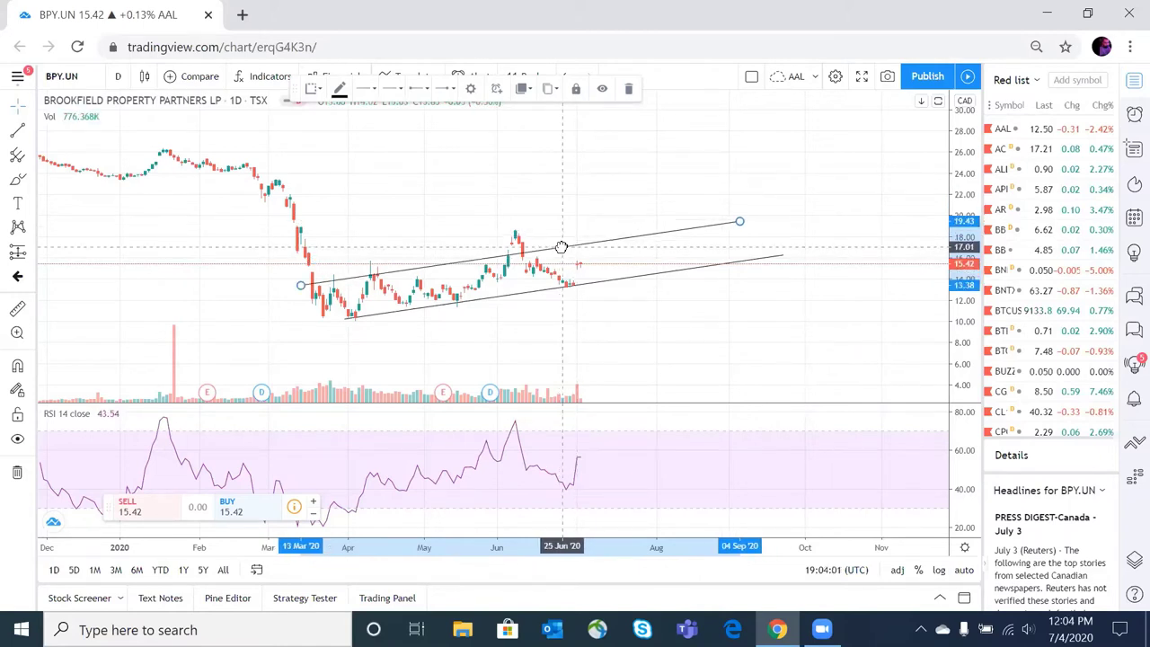
{"action": "left_click_drag", "start_coordinate": [561, 239], "coordinate": [564, 226]}
{"action": "left_click", "coordinate": [677, 287]}
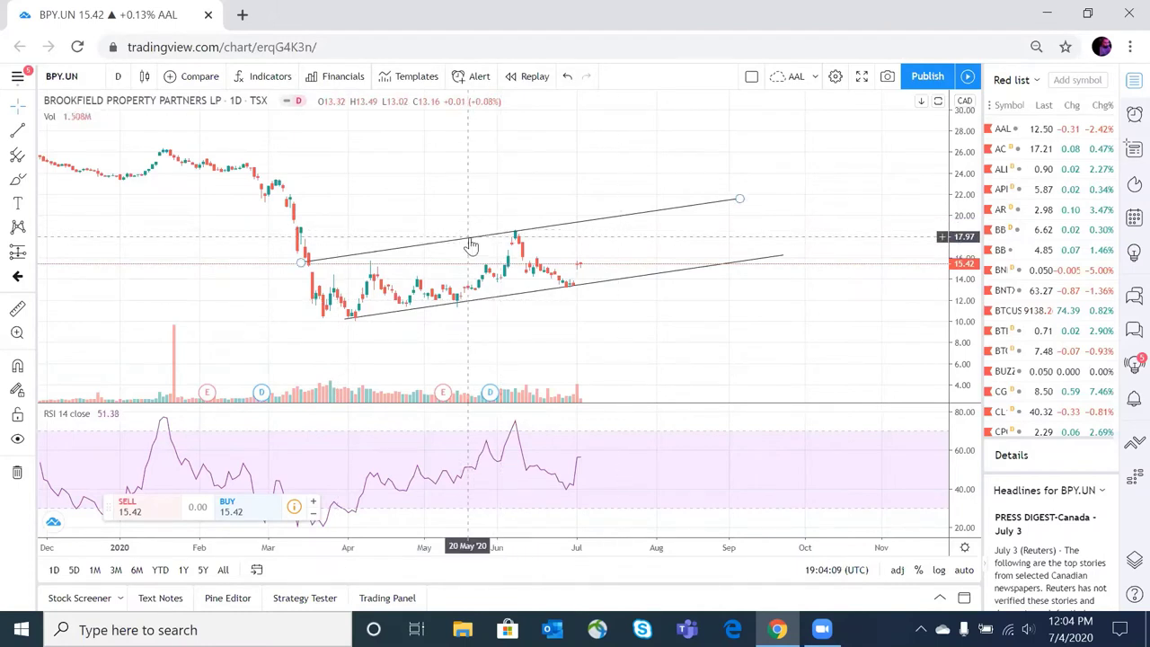
Step: Move BPY.UN's upper channel line down so it runs from about 13.45 on 13 March to 19.50 on 4 September 2020
{"action": "left_click_drag", "start_coordinate": [469, 238], "coordinate": [470, 260]}
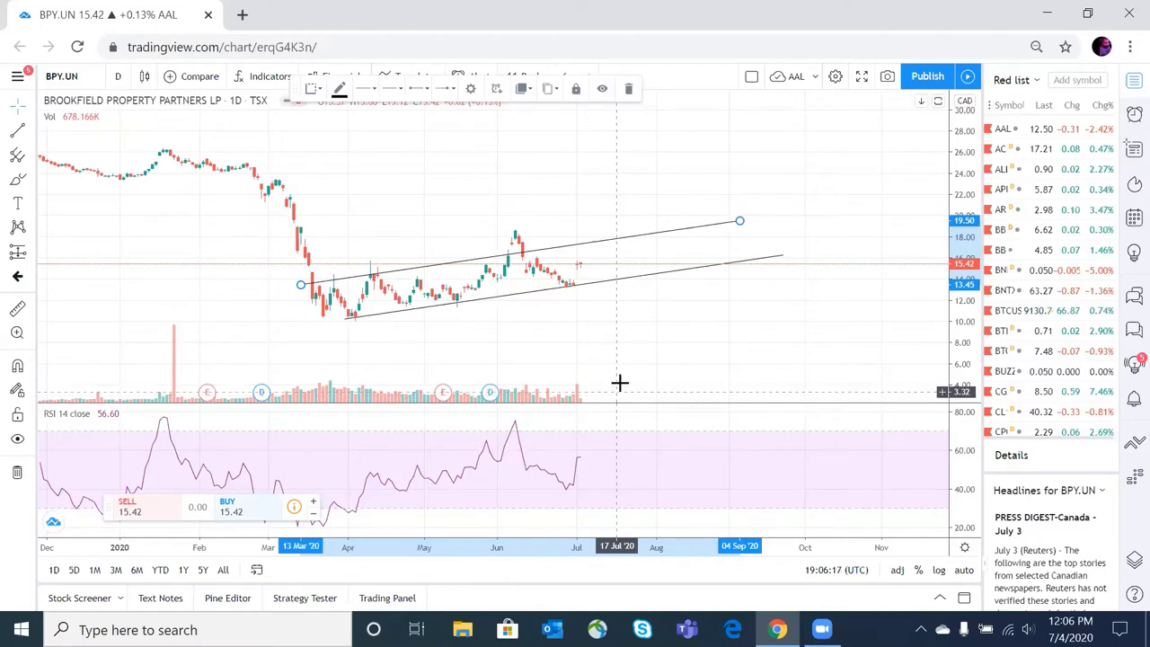
{"action": "key", "text": "ctrl+z"}
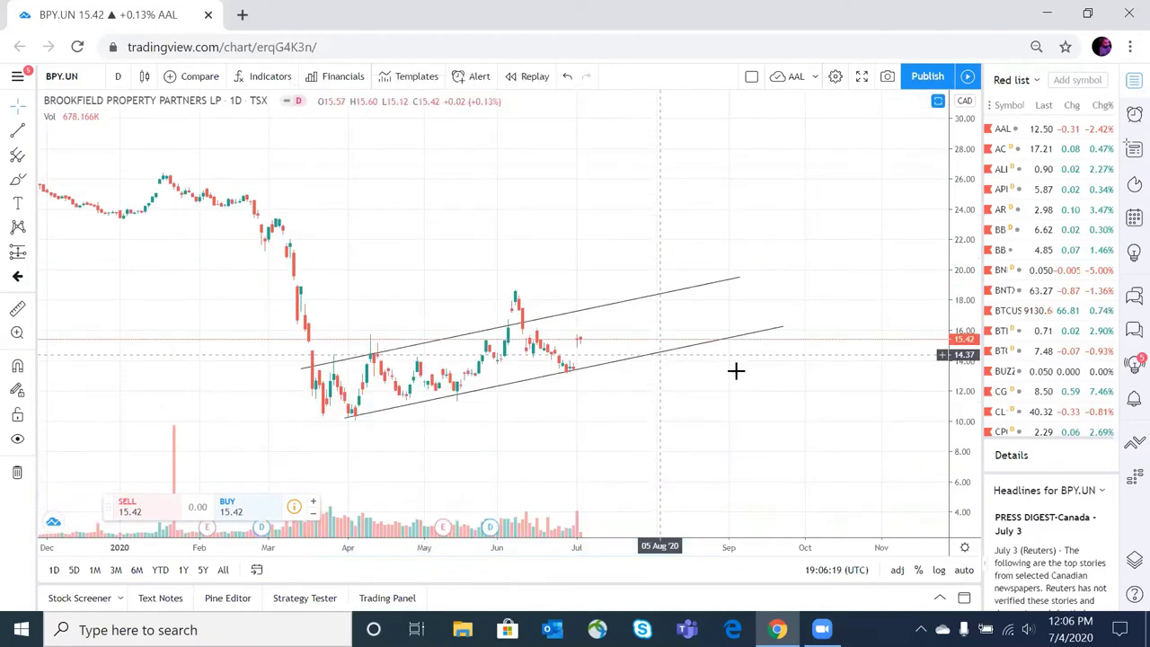
{"action": "key", "text": "ctrl+y"}
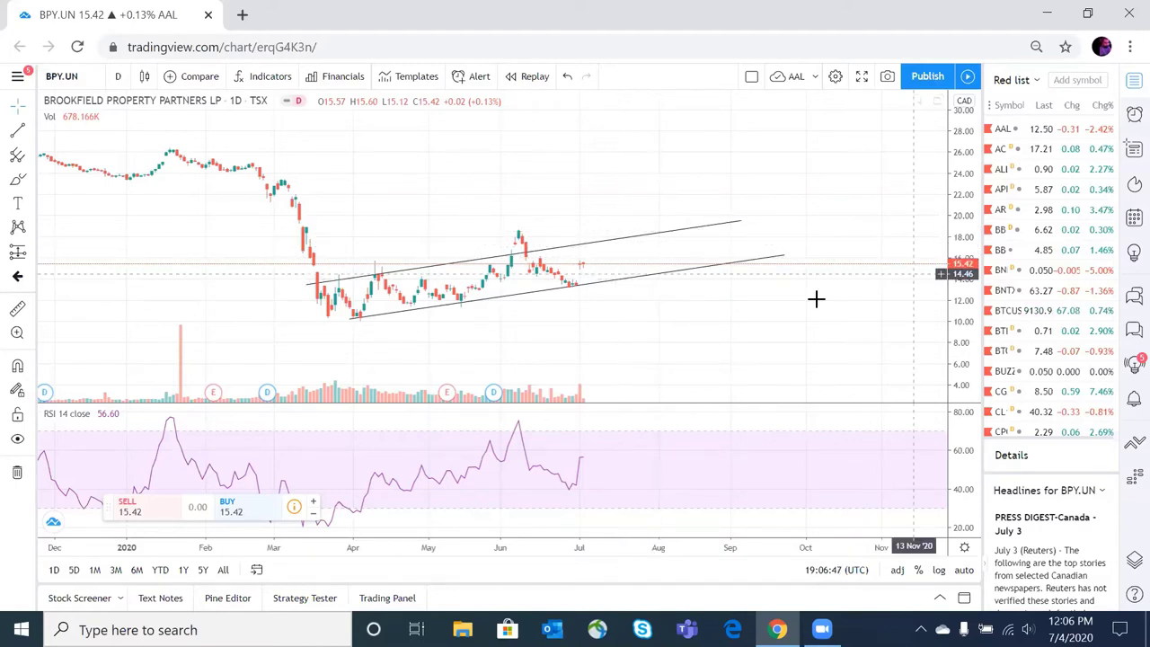
{"action": "left_click_drag", "start_coordinate": [955, 282], "coordinate": [948, 220]}
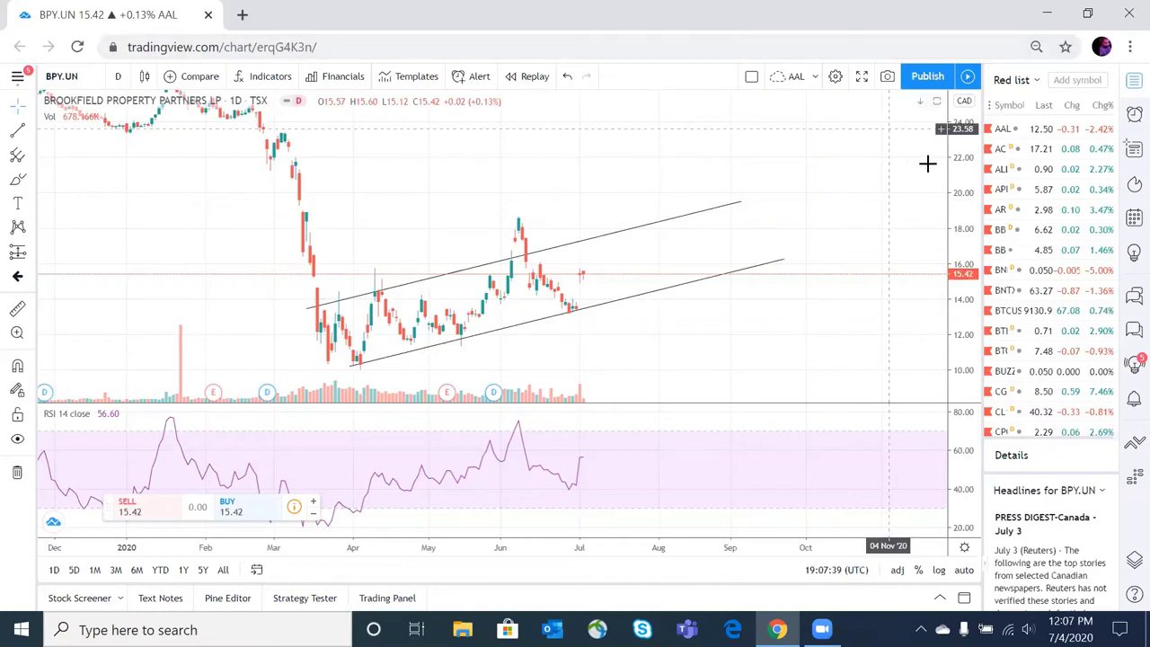
{"action": "left_click_drag", "start_coordinate": [961, 171], "coordinate": [963, 249]}
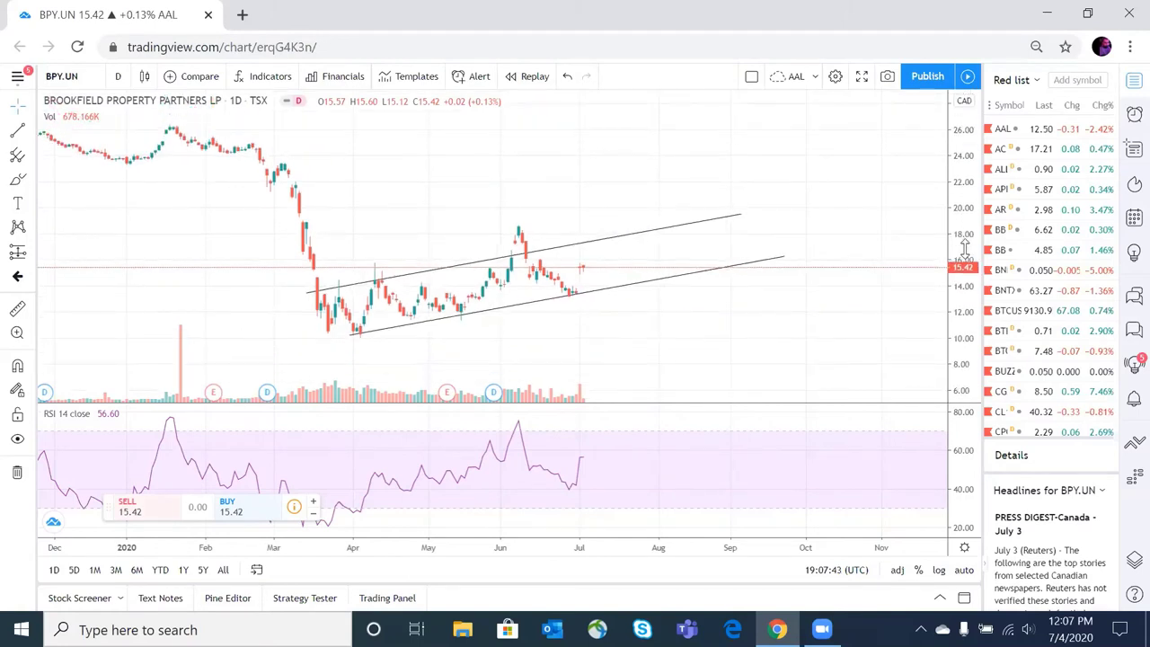
{"action": "left_click_drag", "start_coordinate": [785, 341], "coordinate": [796, 311]}
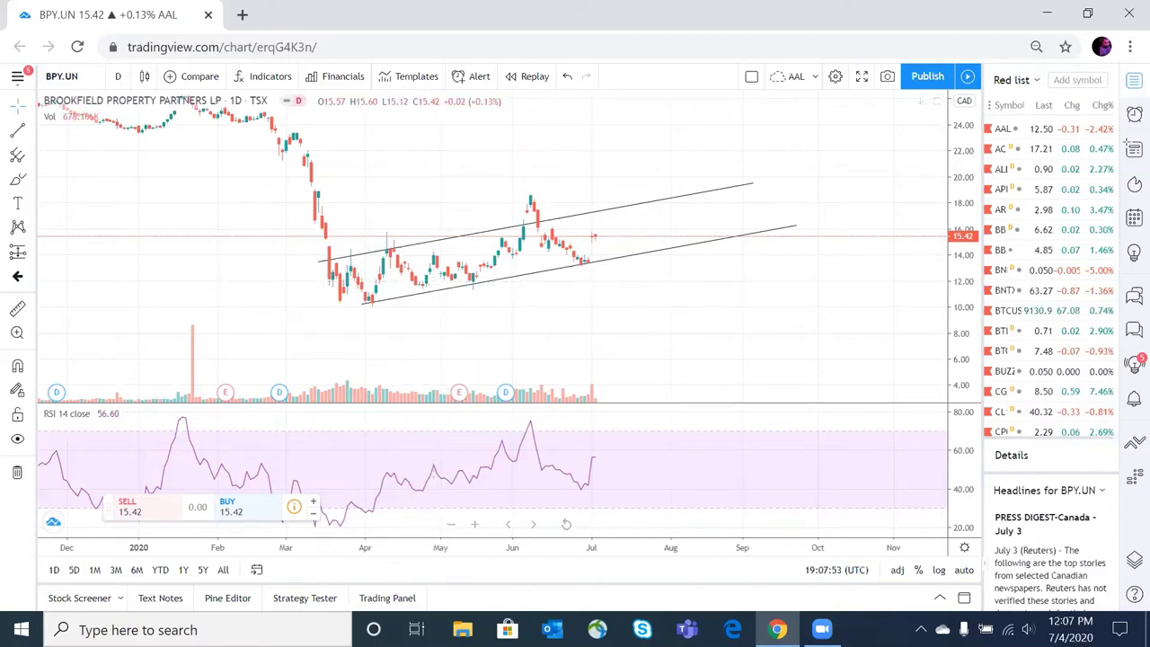
{"action": "left_click", "coordinate": [821, 628]}
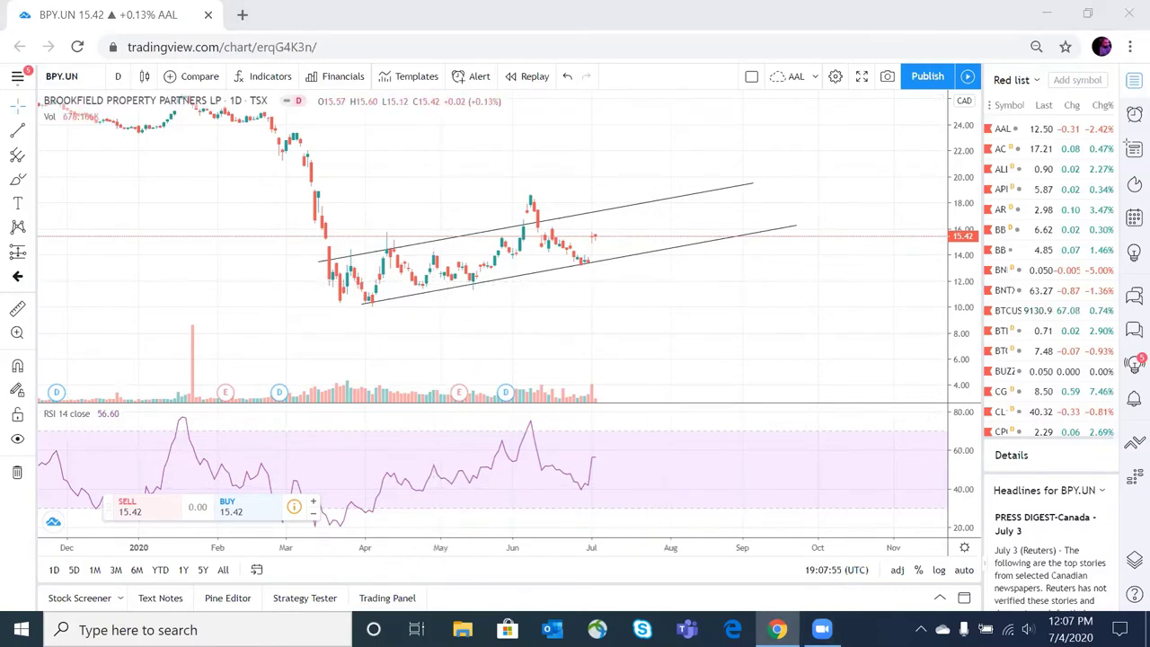
{"action": "mouse_move", "coordinate": [822, 629]}
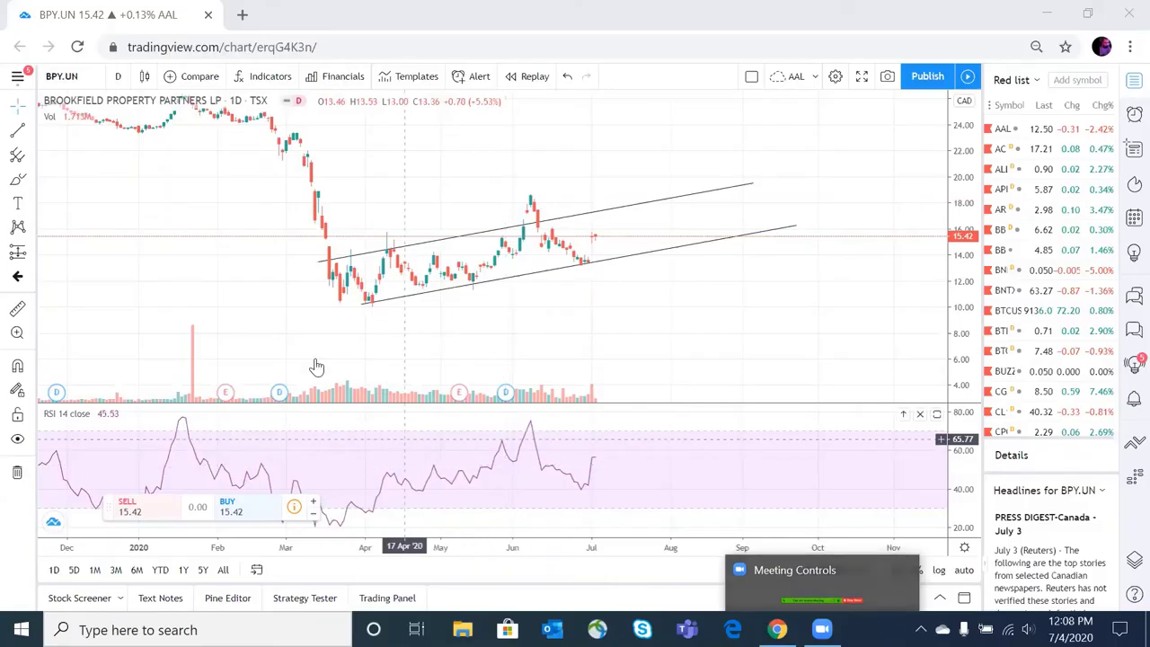
Step: Search for TXMD and load the TherapeuticsMD daily chart
{"action": "left_click", "coordinate": [83, 76]}
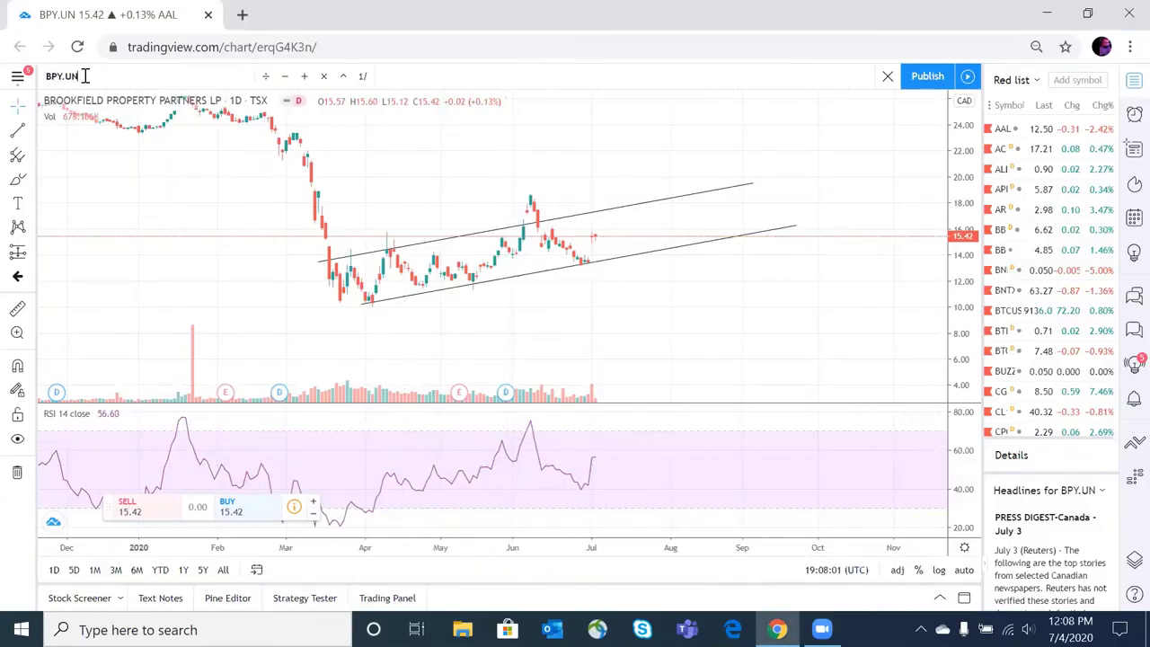
{"action": "type", "text": "TXMD"}
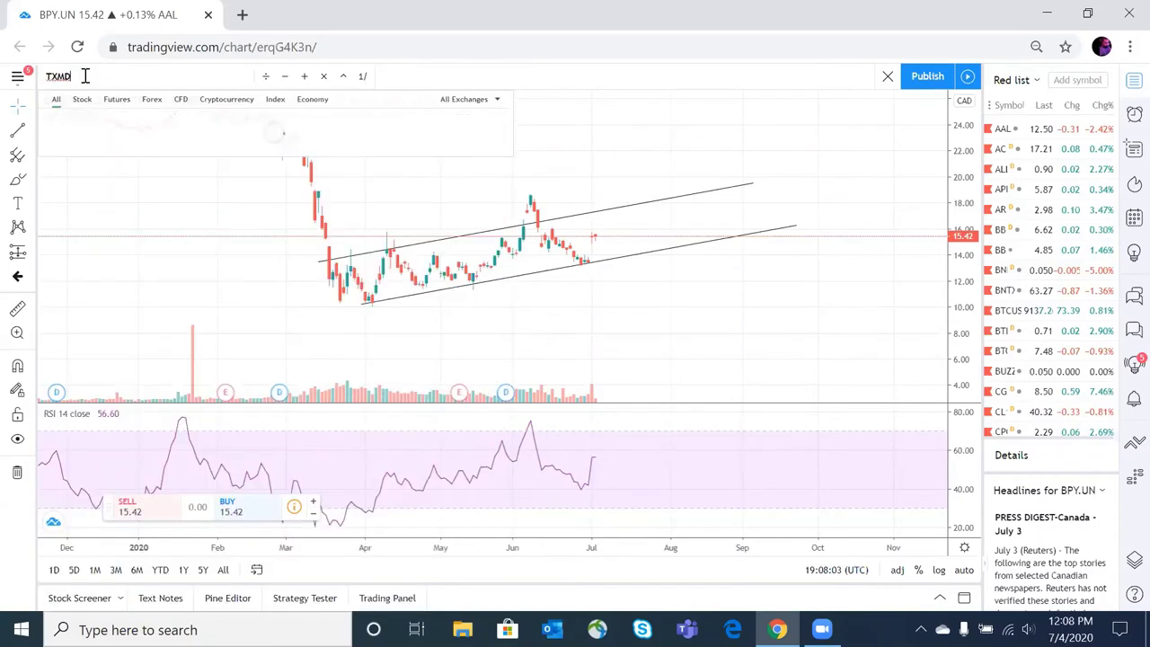
{"action": "left_click", "coordinate": [119, 126]}
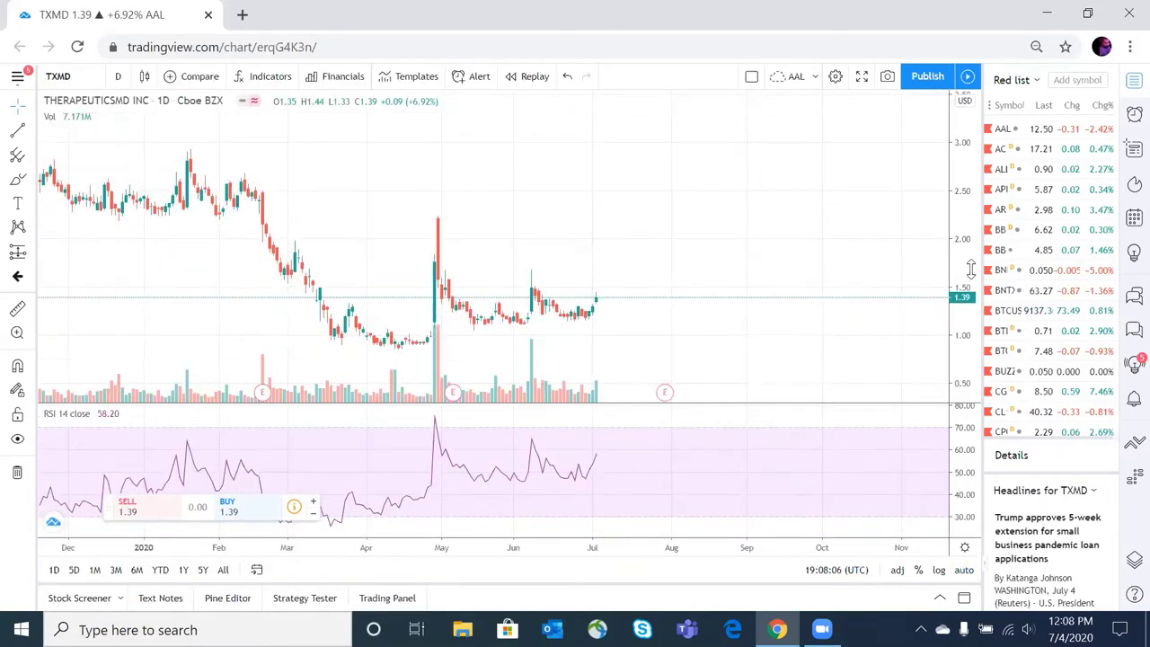
{"action": "left_click_drag", "start_coordinate": [754, 347], "coordinate": [769, 302]}
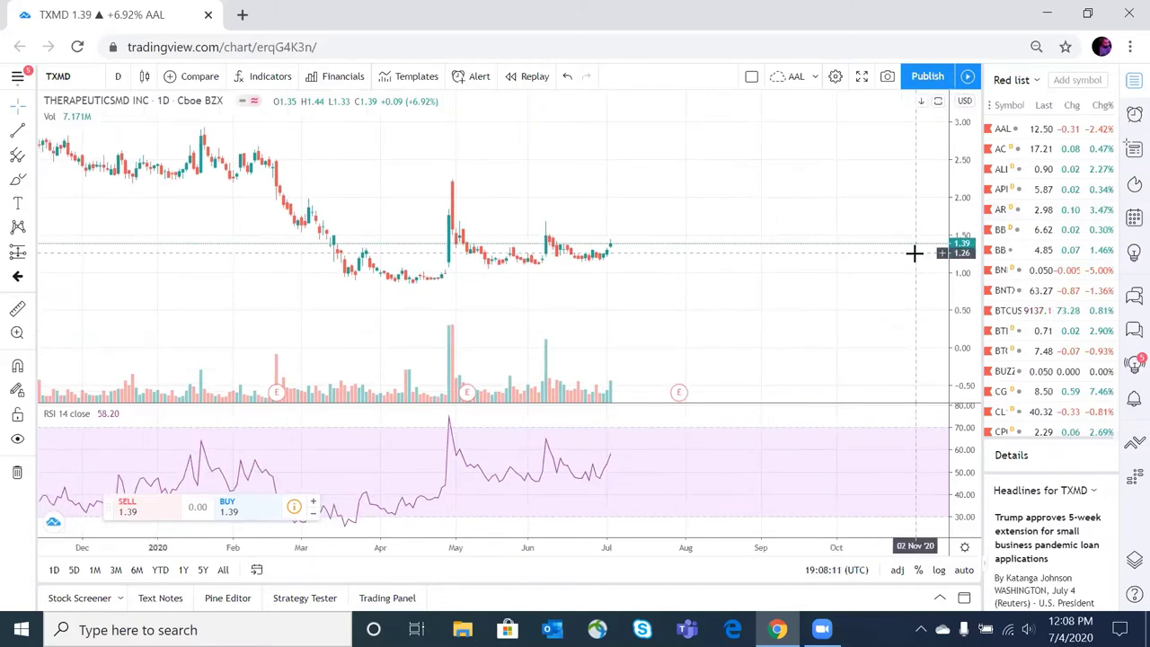
{"action": "key", "text": "XF86AudioLowerVolume"}
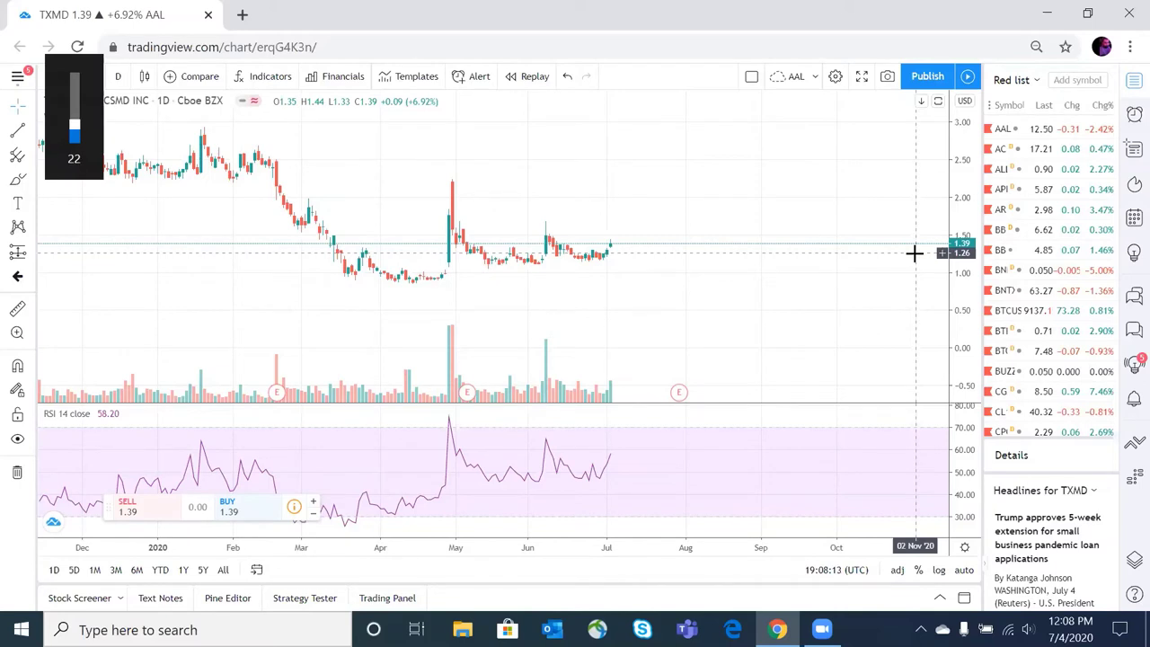
{"action": "key", "text": "XF86AudioRaiseVolume"}
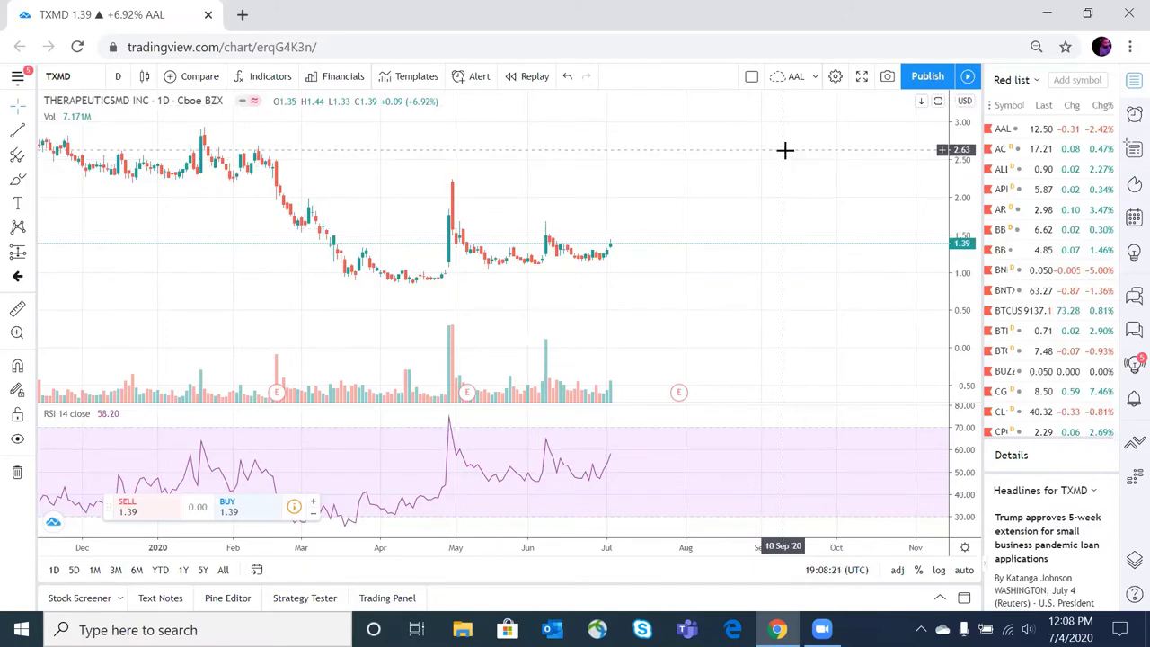
{"action": "left_click_drag", "start_coordinate": [971, 167], "coordinate": [966, 201]}
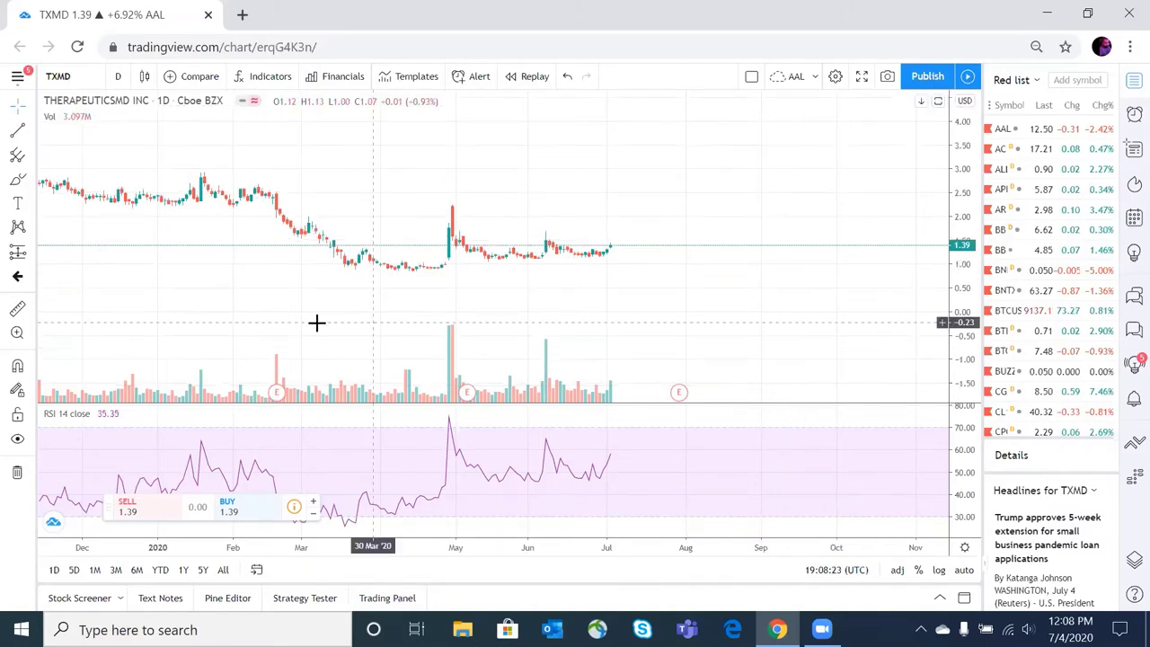
{"action": "left_click_drag", "start_coordinate": [316, 321], "coordinate": [491, 331]}
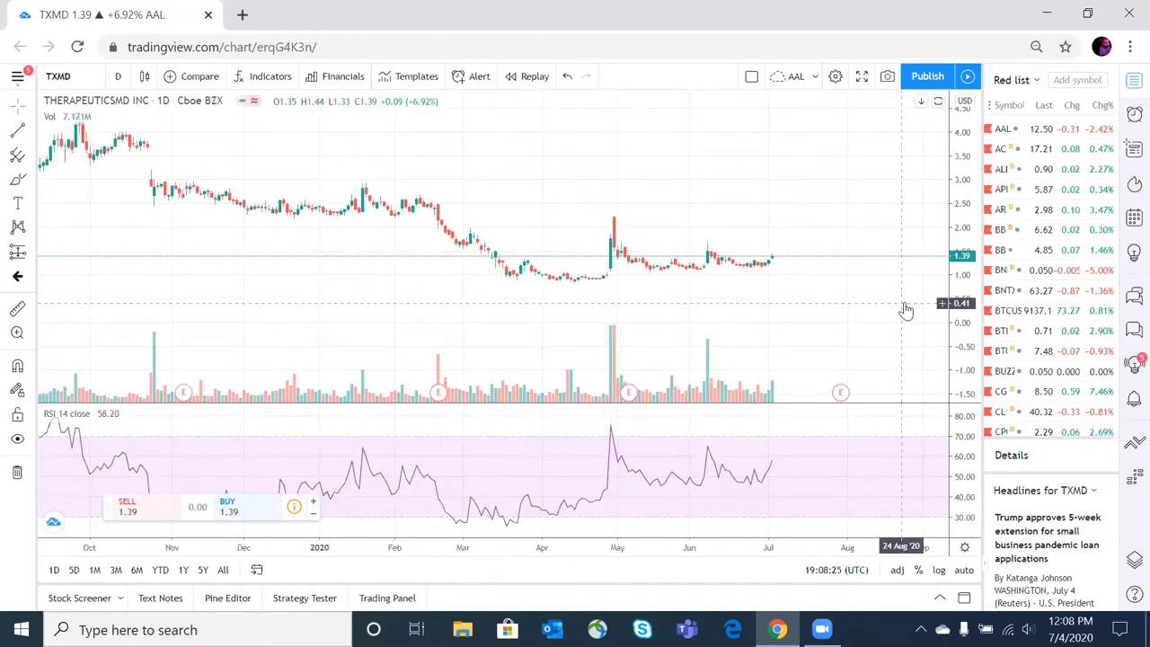
{"action": "left_click_drag", "start_coordinate": [857, 305], "coordinate": [690, 308]}
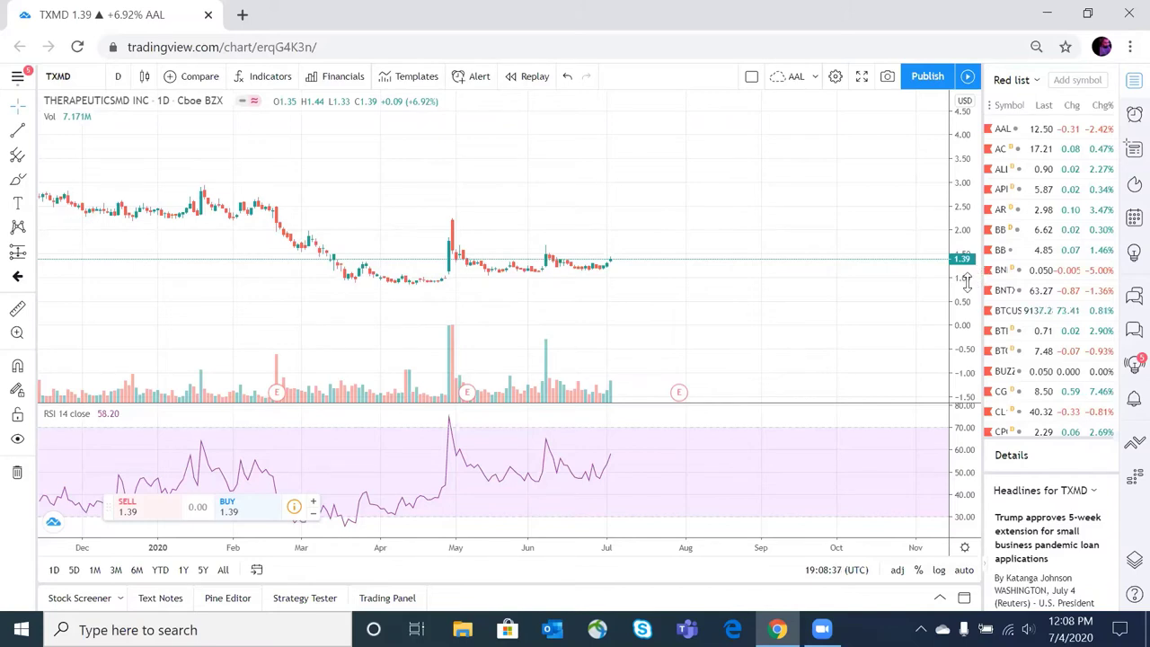
{"action": "left_click_drag", "start_coordinate": [965, 282], "coordinate": [965, 274]}
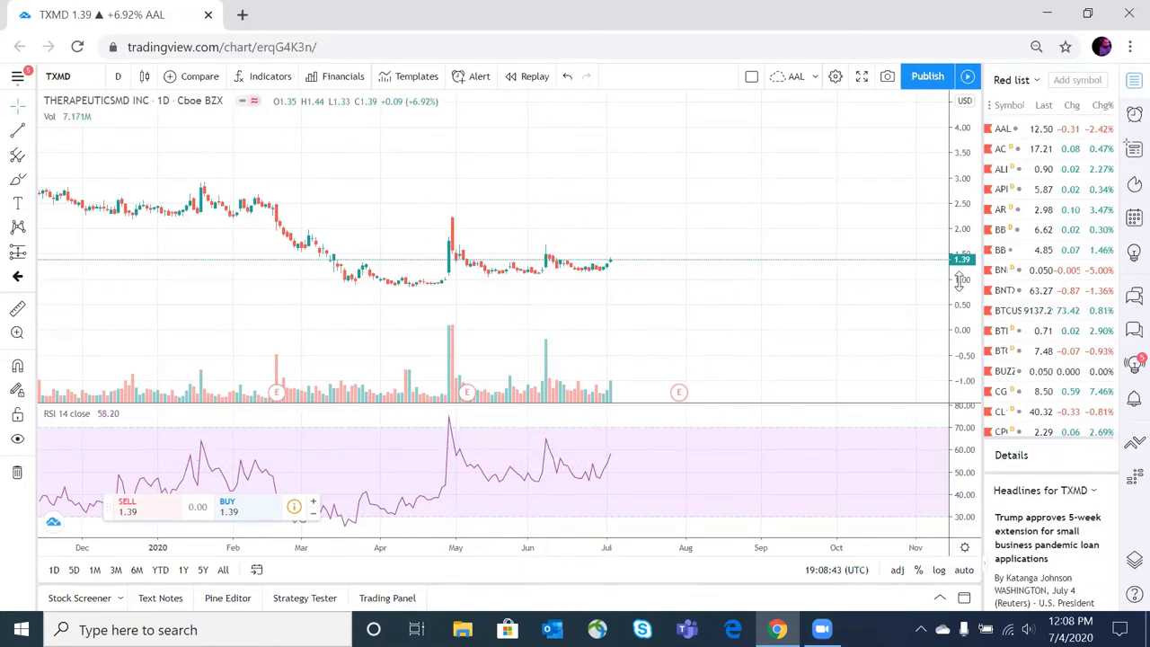
Step: Draw a parallel channel around TXMD's sideways range from 5 May to 17 July 2020, between about 1.53 and 1.06
{"action": "left_click", "coordinate": [20, 133]}
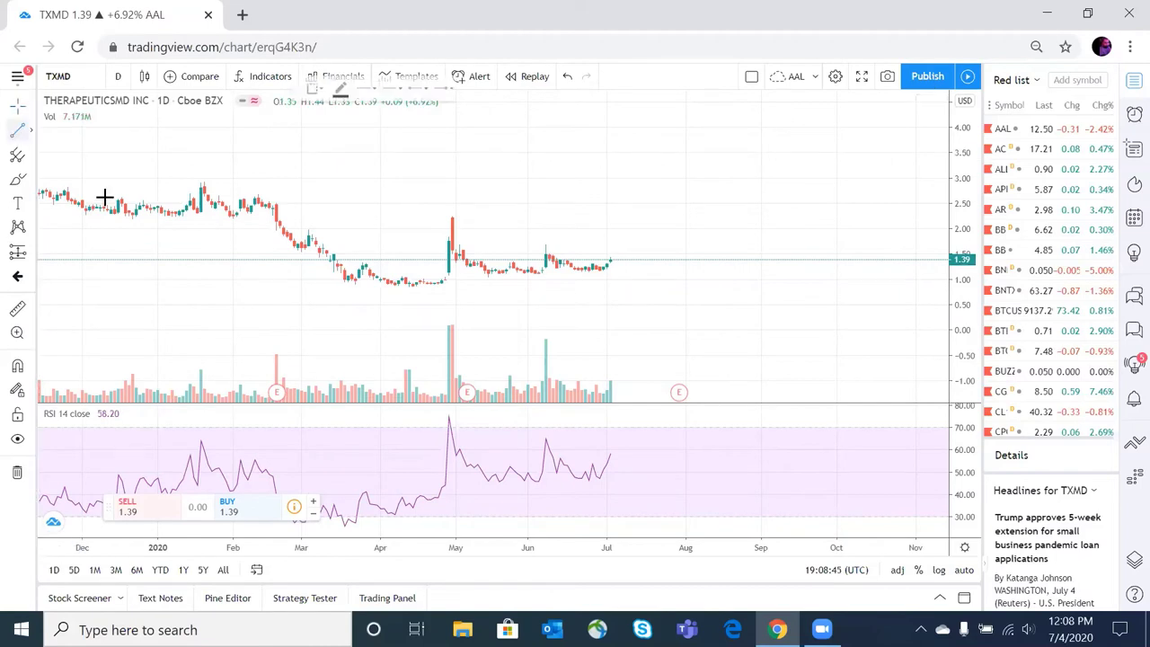
{"action": "left_click", "coordinate": [33, 133]}
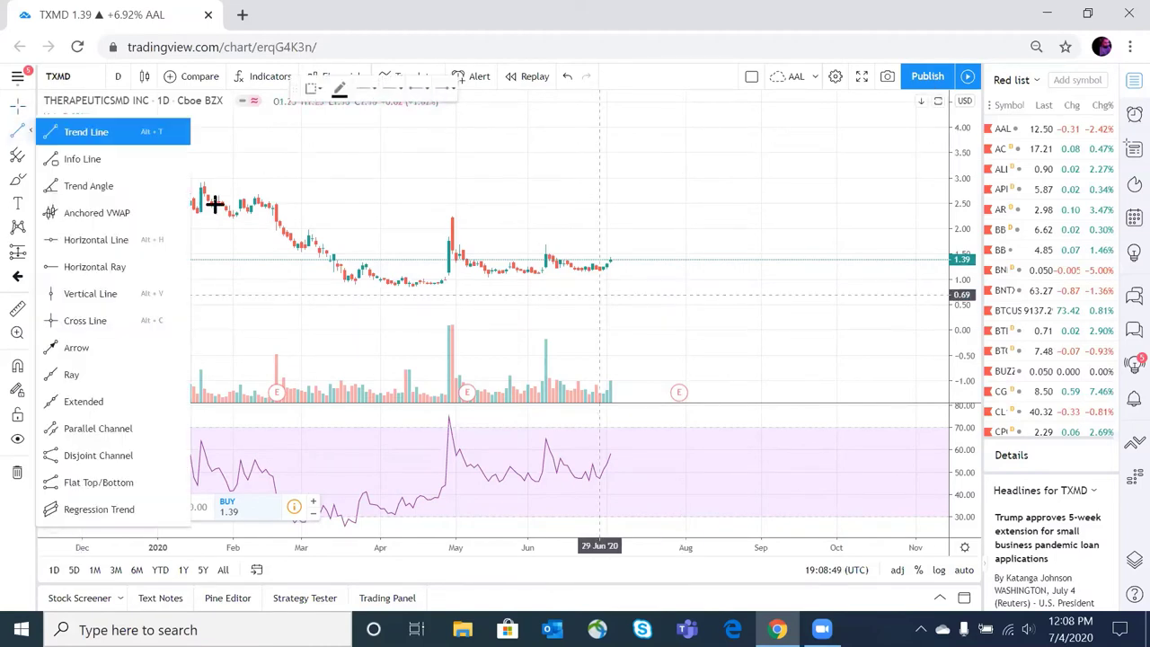
{"action": "left_click", "coordinate": [90, 133]}
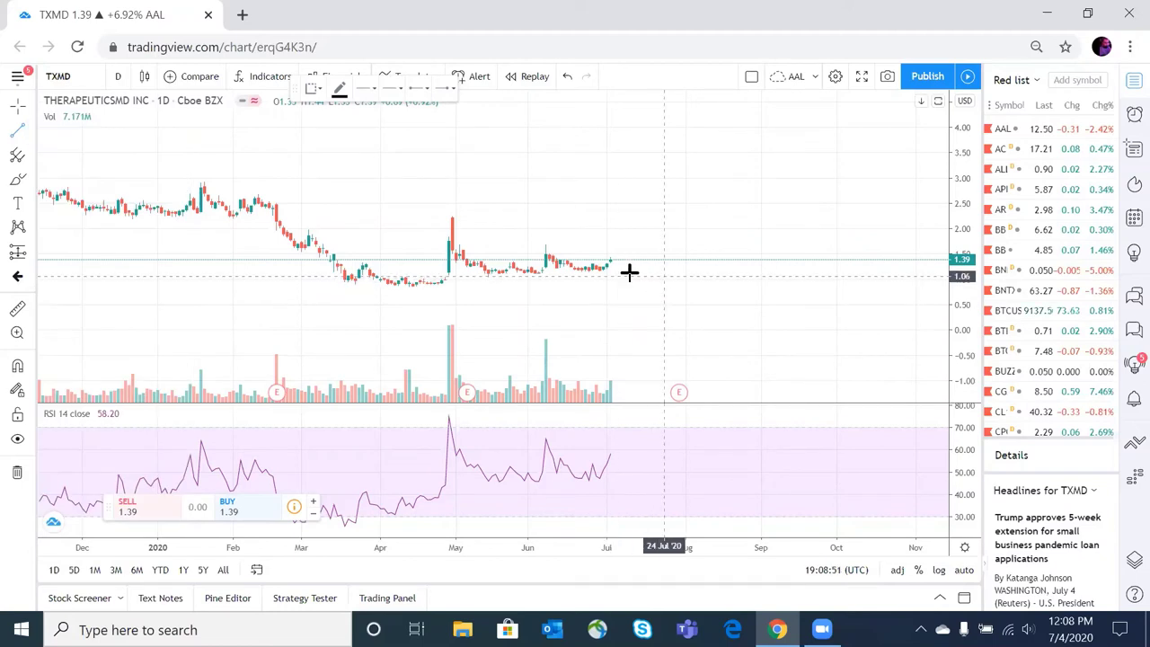
{"action": "left_click", "coordinate": [33, 135]}
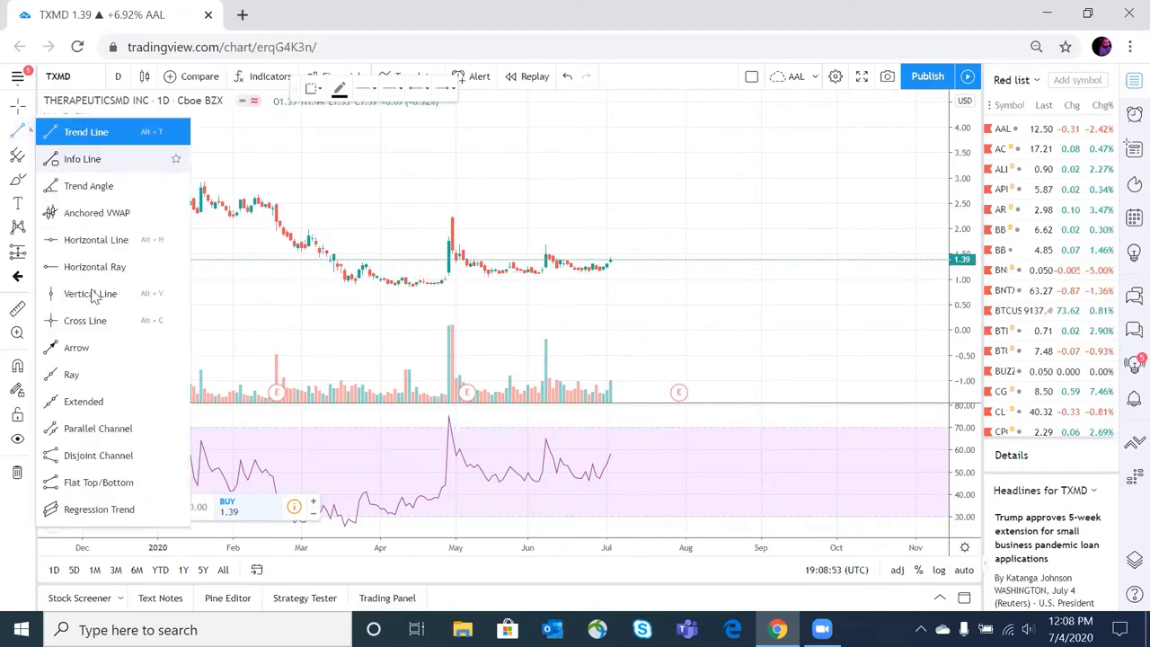
{"action": "left_click", "coordinate": [460, 252]}
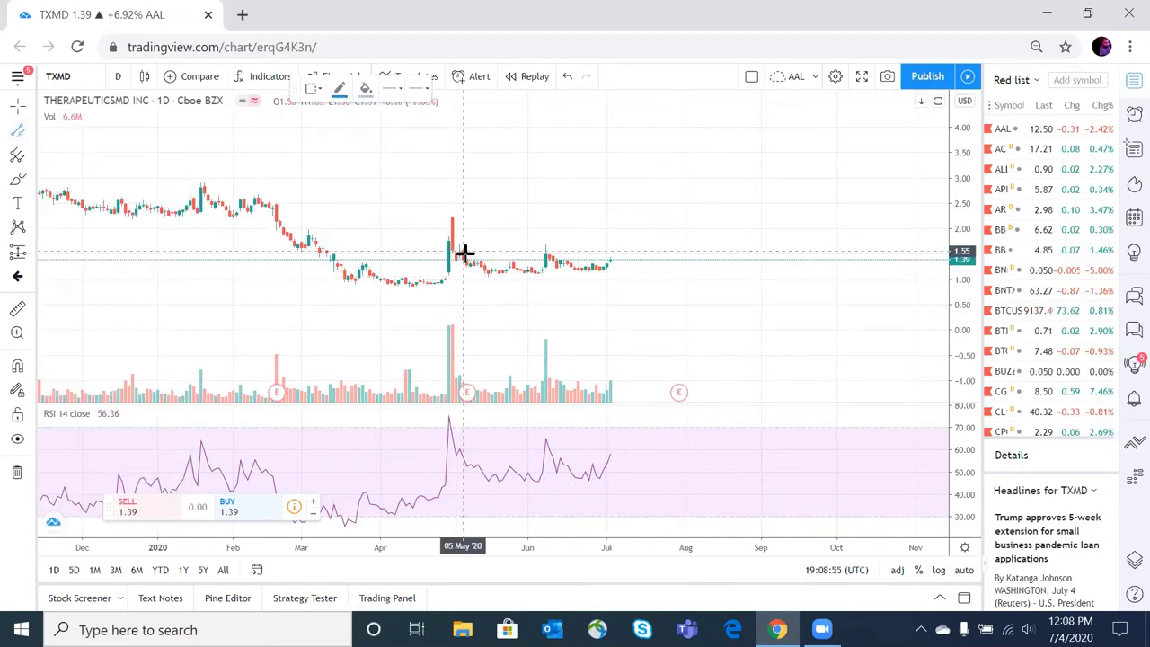
{"action": "left_click", "coordinate": [611, 258]}
{"action": "left_click_drag", "start_coordinate": [645, 262], "coordinate": [646, 254]}
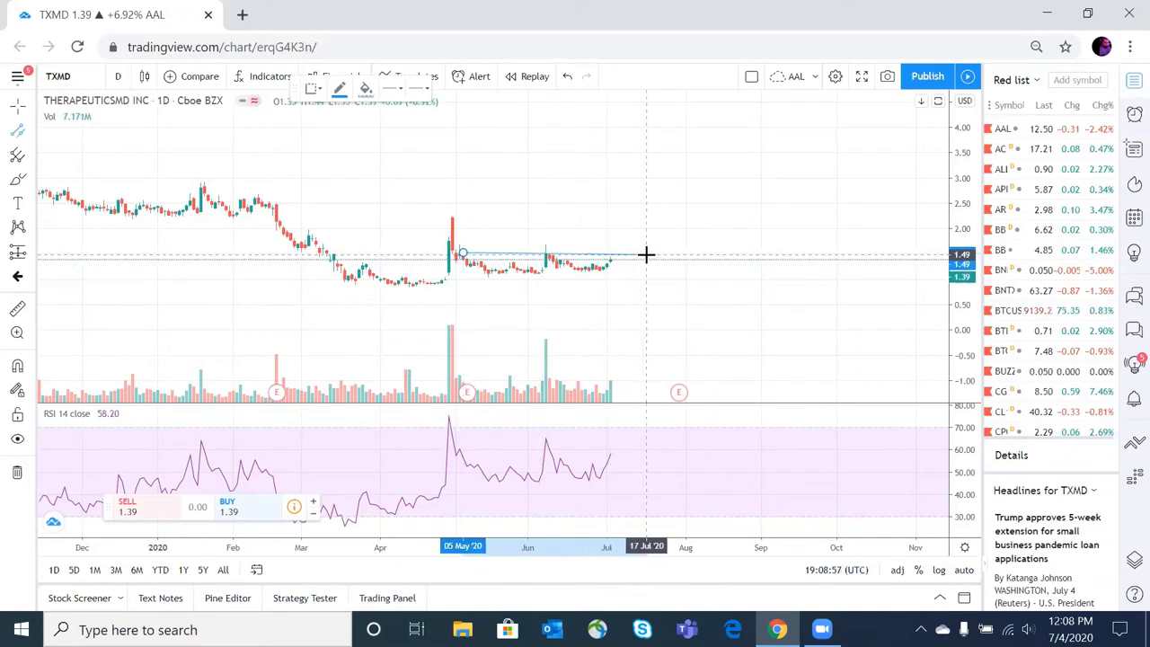
{"action": "left_click", "coordinate": [646, 254]}
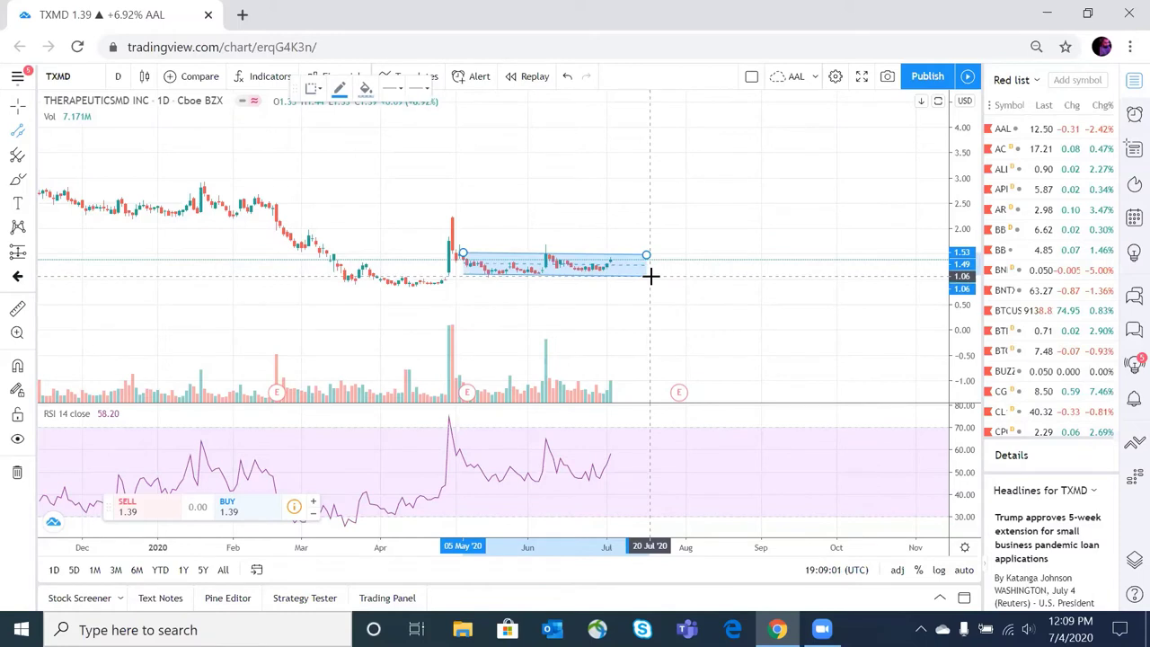
{"action": "left_click", "coordinate": [649, 276]}
{"action": "left_click", "coordinate": [710, 295]}
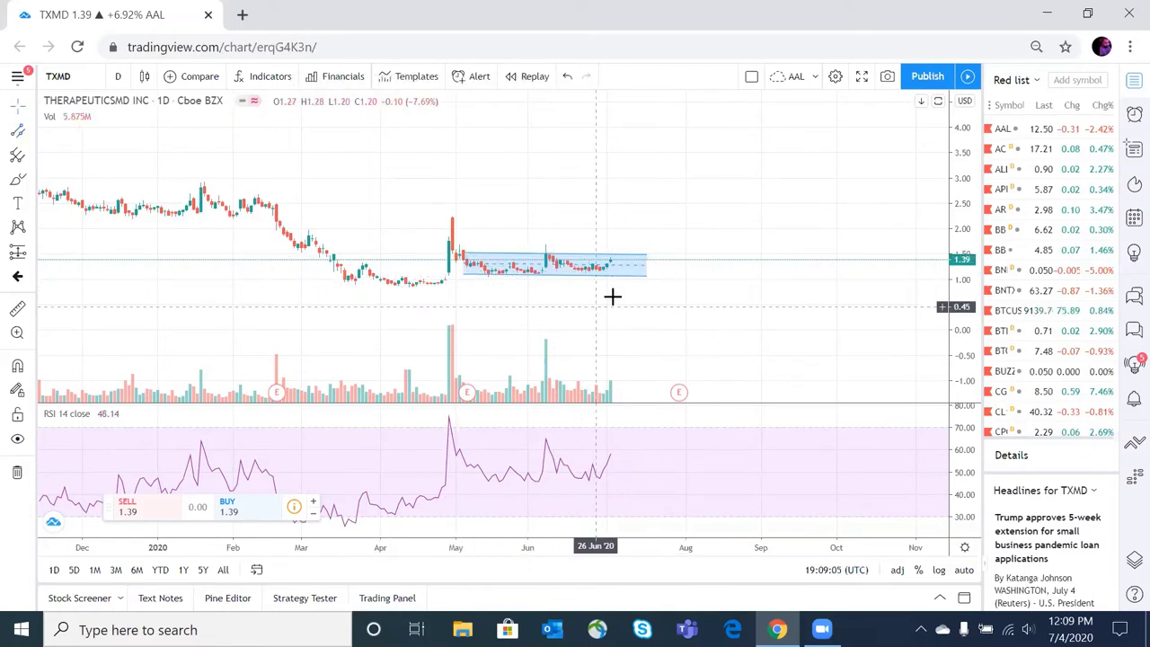
Step: Draw a vertical trend line across the TXMD channel's height on 14 May 2020, from about 1.14 to 1.51
{"action": "left_click", "coordinate": [30, 134]}
{"action": "left_click", "coordinate": [51, 130]}
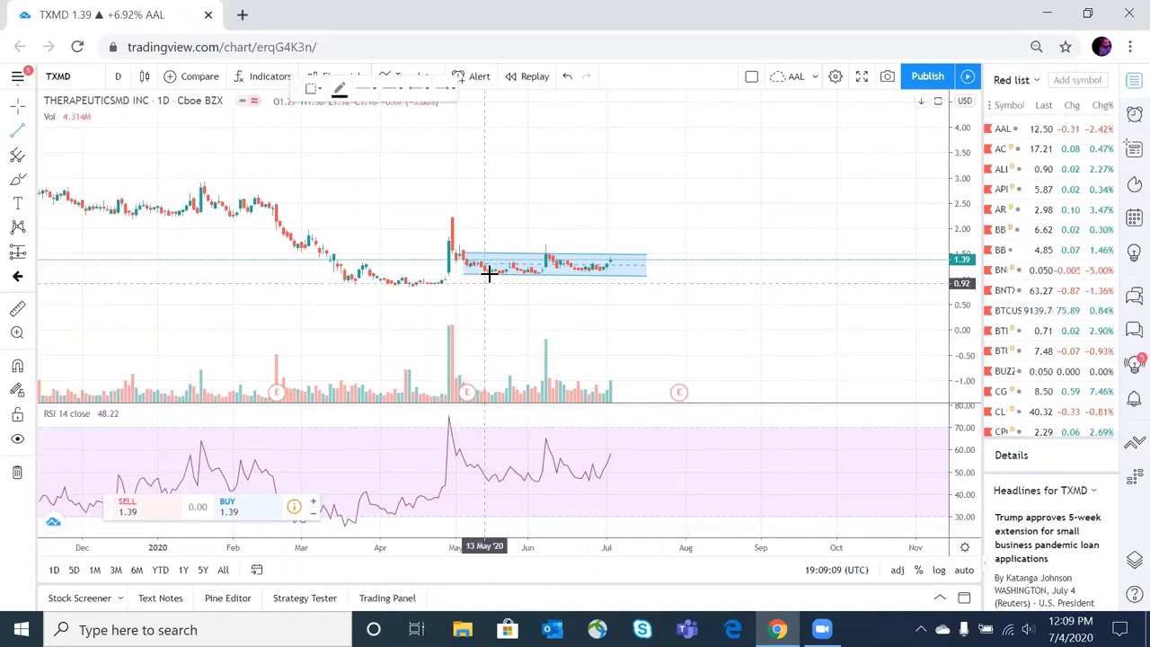
{"action": "left_click", "coordinate": [490, 271]}
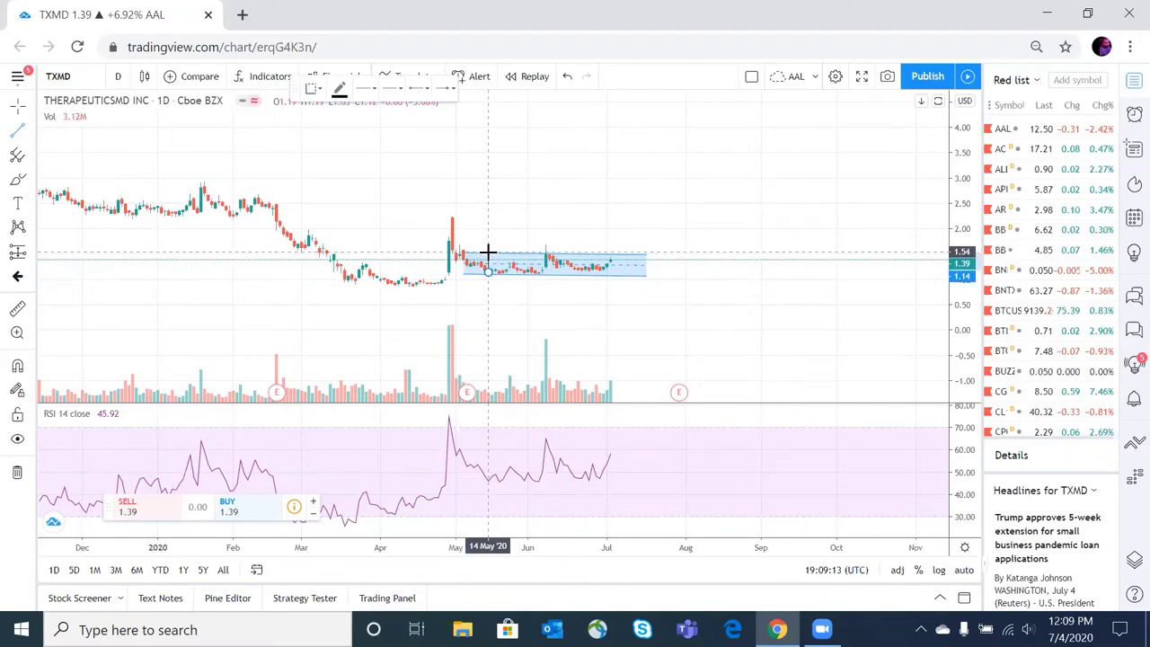
{"action": "left_click", "coordinate": [488, 253]}
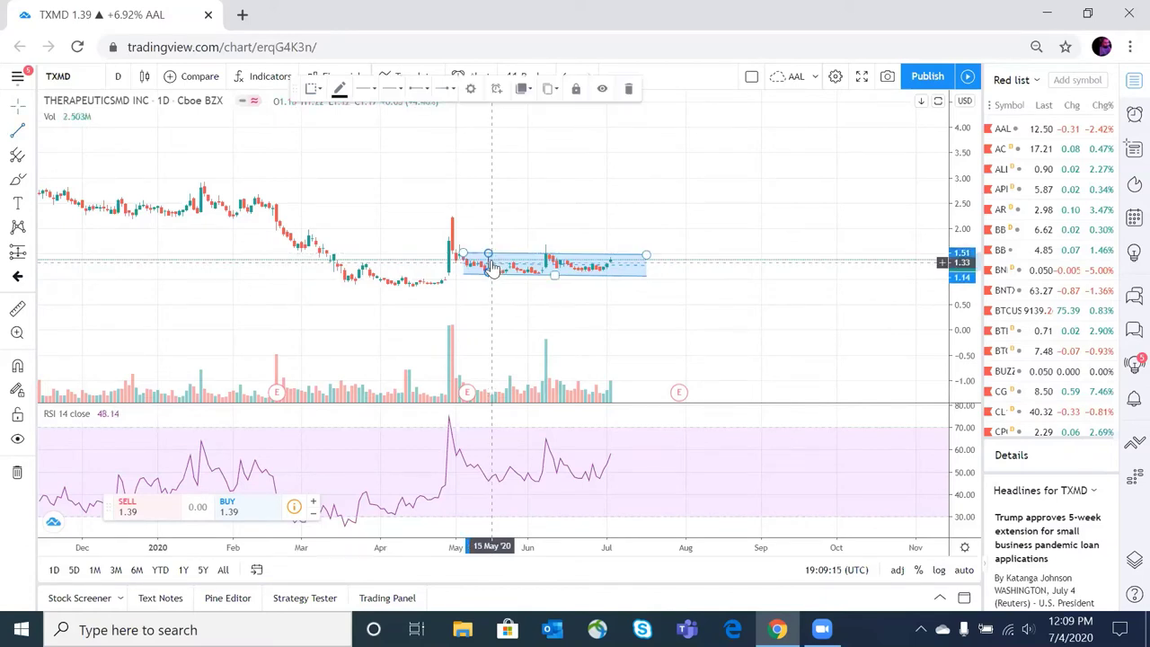
{"action": "left_click", "coordinate": [602, 260]}
Step: Move the vertical height line onto the channel's upper edge at 9 July 2020, spanning about 1.53 to 1.89
{"action": "scroll", "coordinate": [610, 256], "scroll_direction": "left", "scroll_amount": 5}
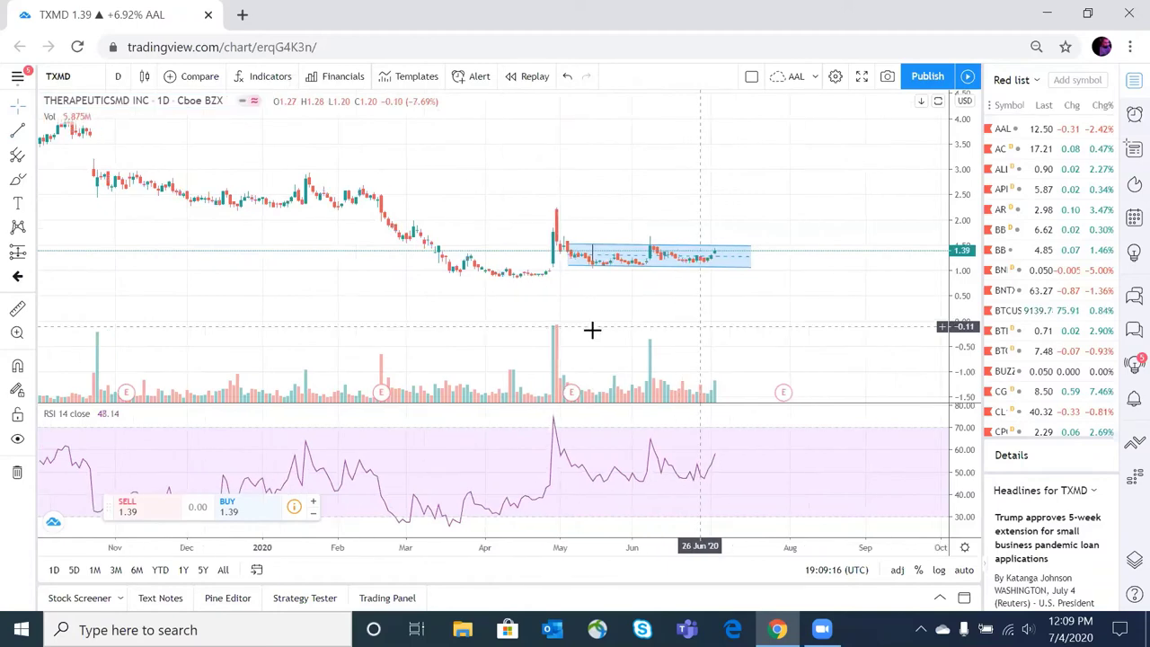
{"action": "scroll", "coordinate": [590, 329], "scroll_direction": "right", "scroll_amount": 5}
{"action": "left_click", "coordinate": [485, 252]}
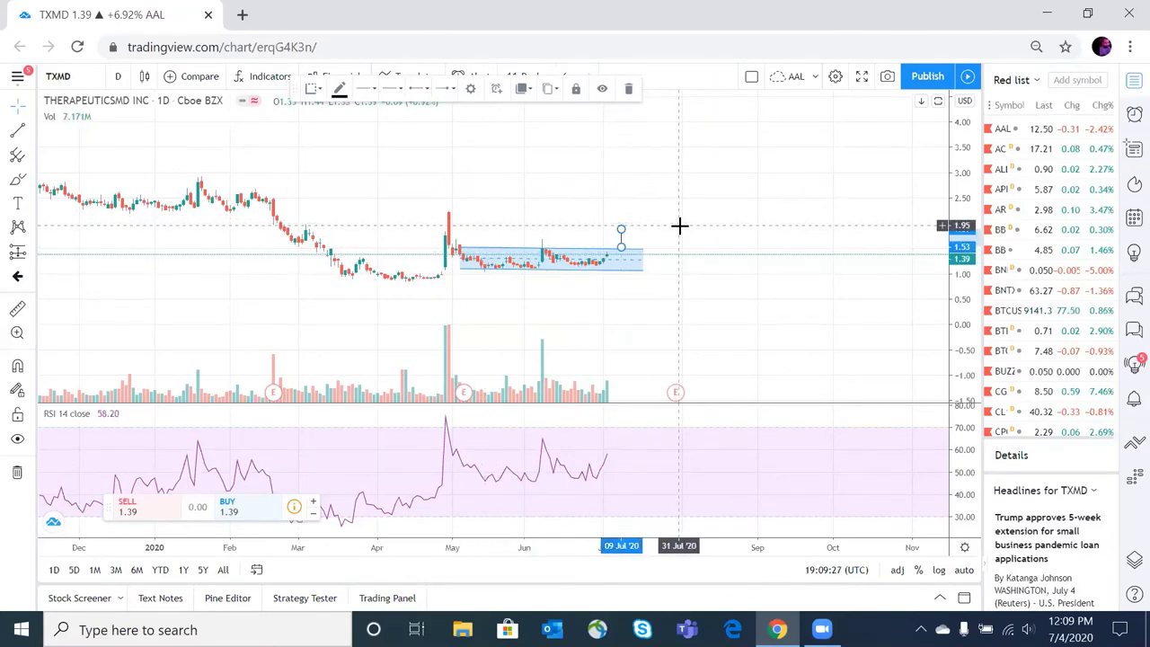
Step: Draw a horizontal ray above the TXMD channel at about 1.74, starting on 12 February 2020
{"action": "left_click", "coordinate": [32, 131]}
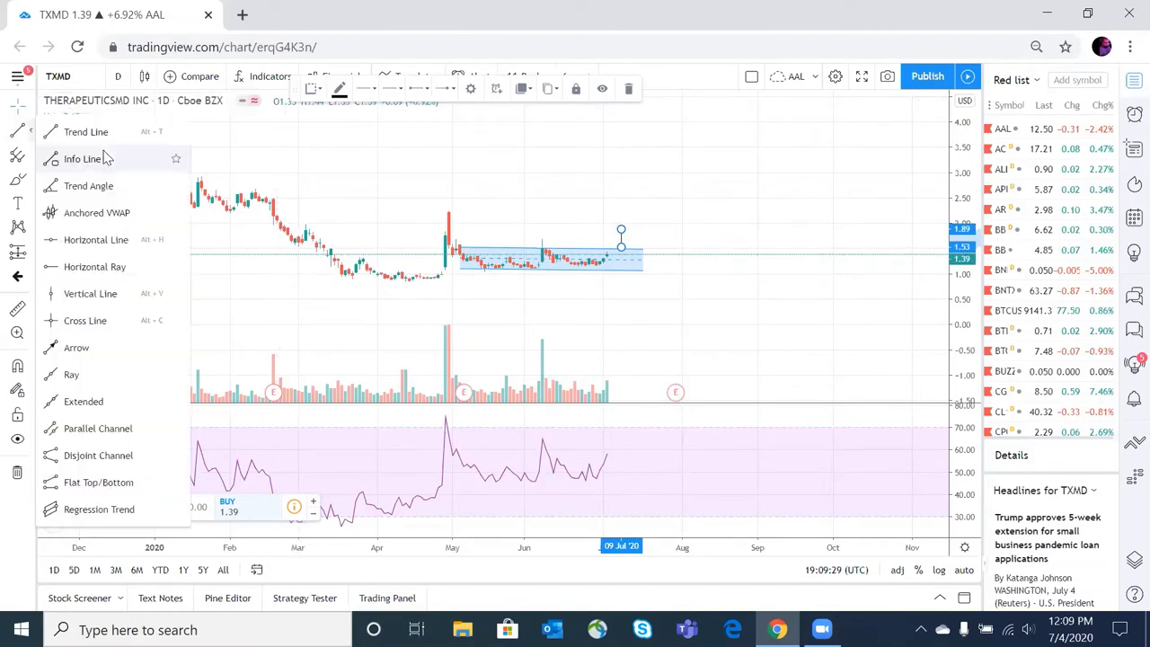
{"action": "left_click", "coordinate": [144, 266]}
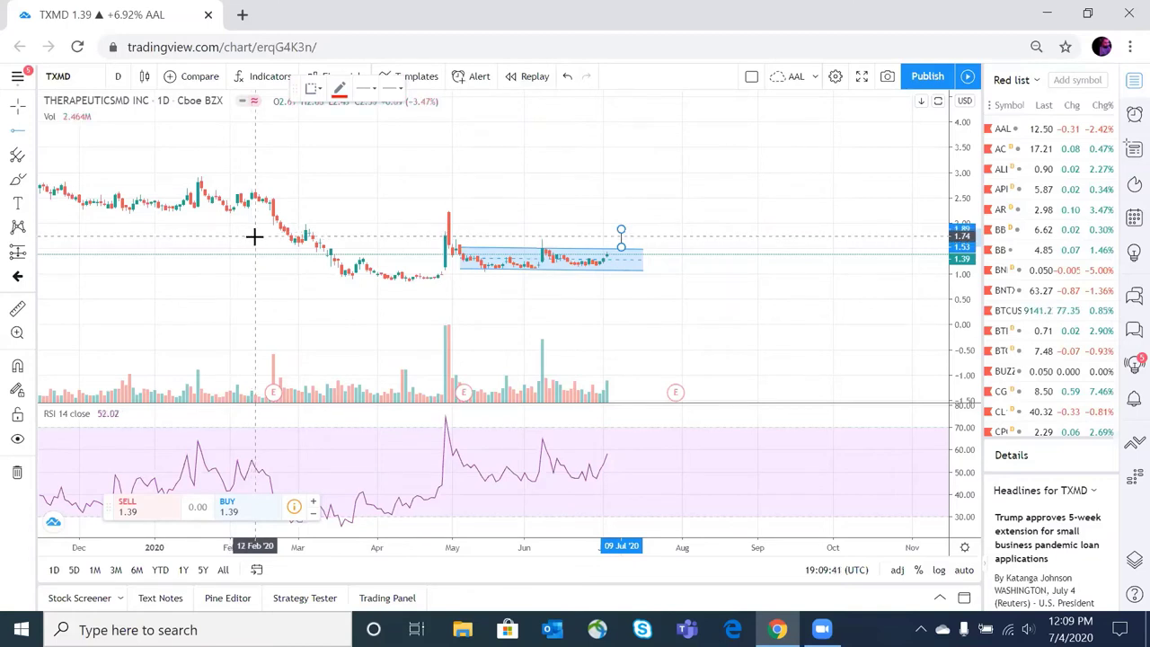
{"action": "left_click", "coordinate": [254, 235]}
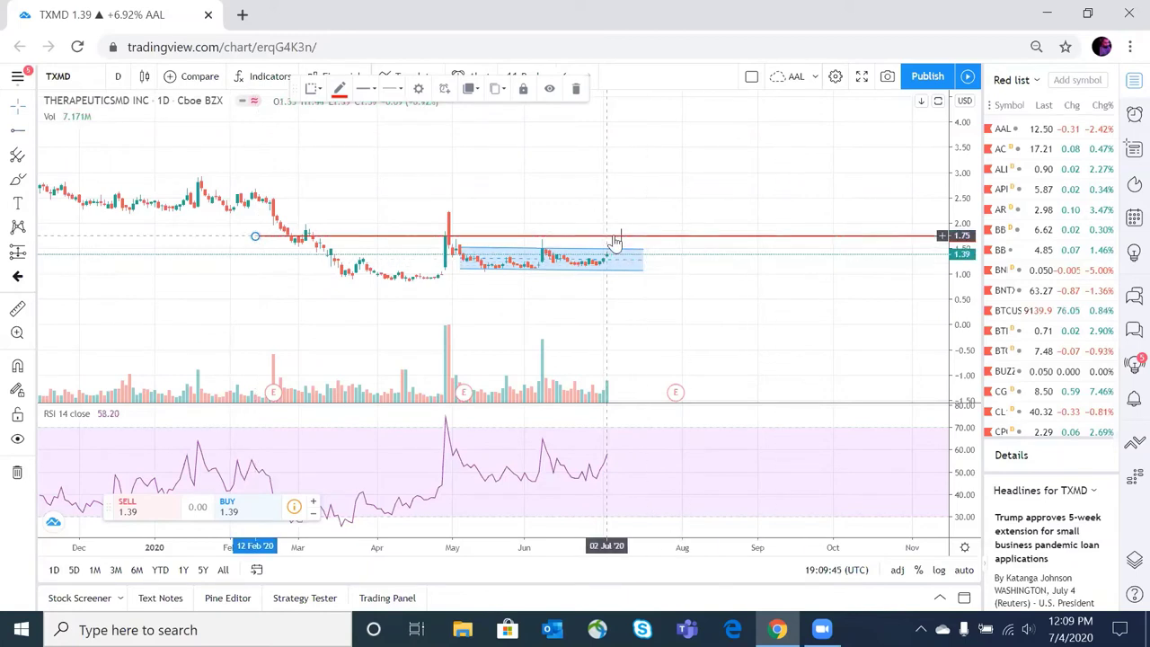
{"action": "left_click_drag", "start_coordinate": [620, 236], "coordinate": [620, 236]}
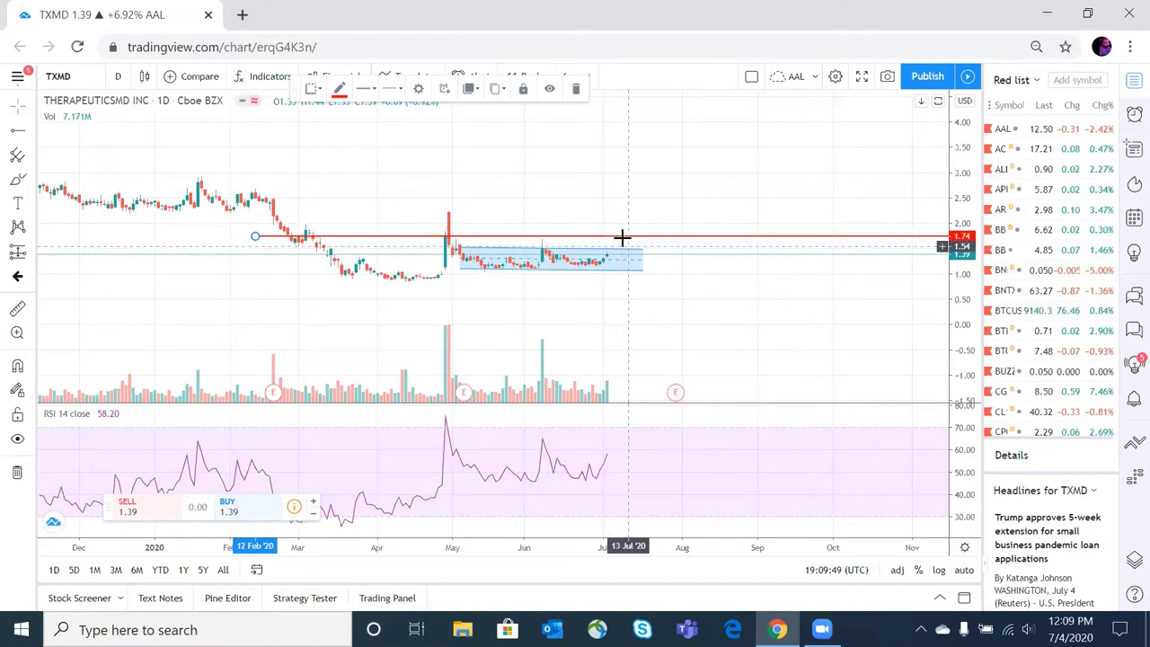
Step: Nudge the vertical height line on the TXMD channel's upper edge at 9 July 2020 to span about 1.51 to 1.87
{"action": "left_click", "coordinate": [662, 267]}
{"action": "left_click", "coordinate": [620, 237]}
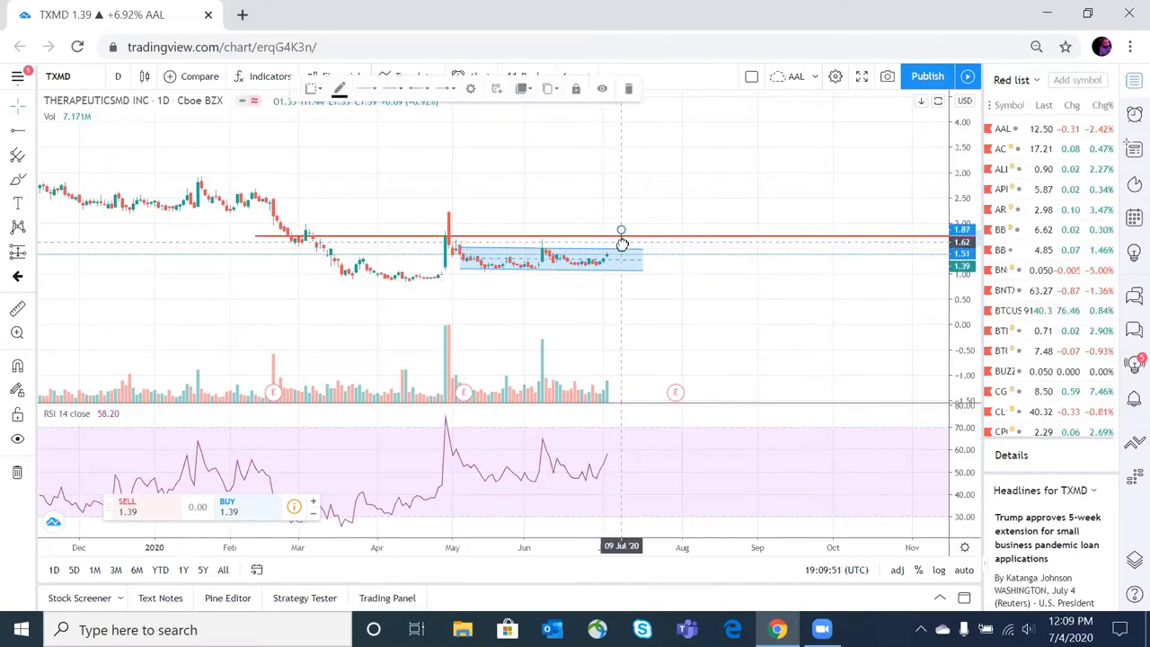
{"action": "left_click", "coordinate": [701, 287]}
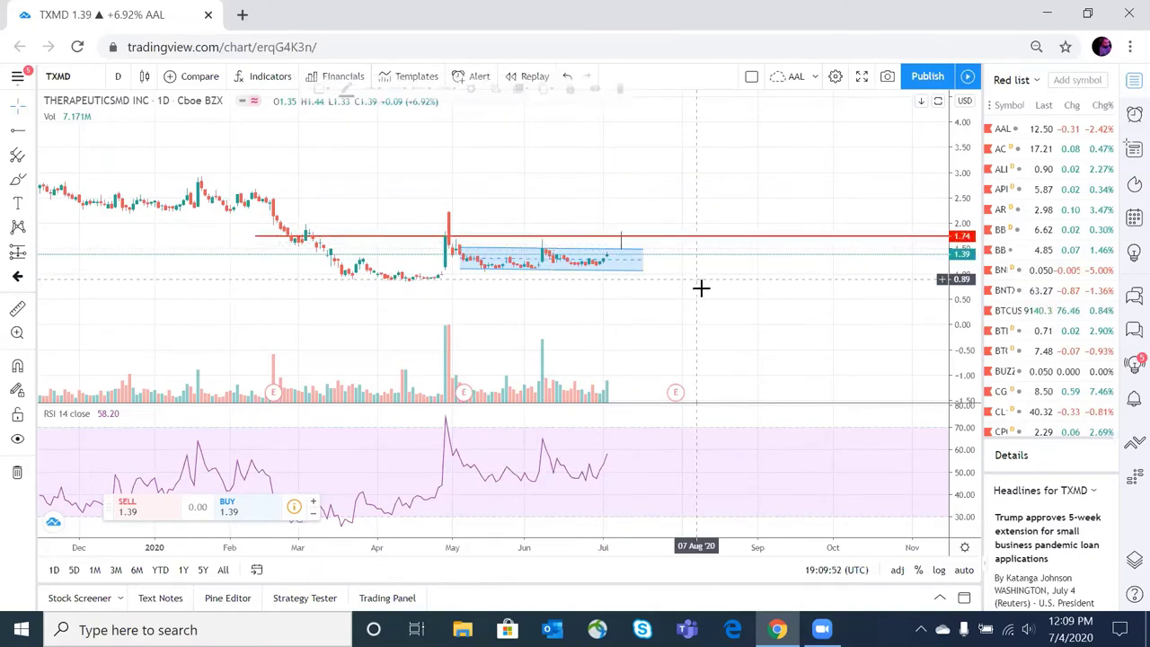
Step: Clone the vertical height line and move the copy below the TXMD channel at 9 July 2020
{"action": "left_click", "coordinate": [620, 238]}
{"action": "left_click", "coordinate": [550, 89]}
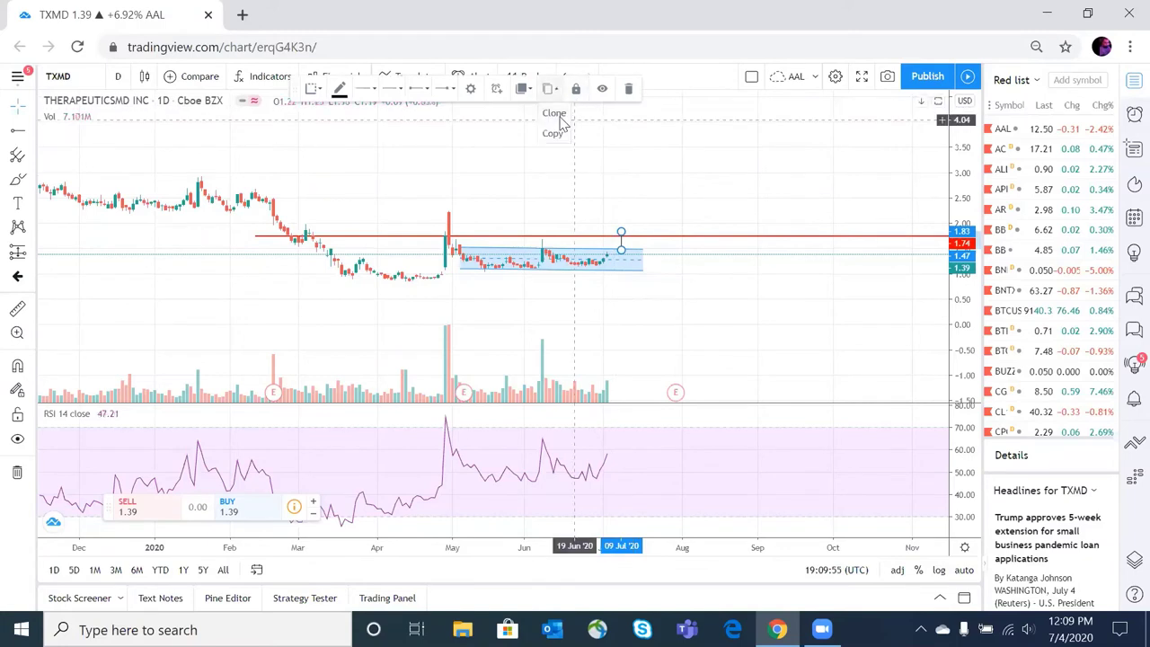
{"action": "left_click", "coordinate": [566, 114]}
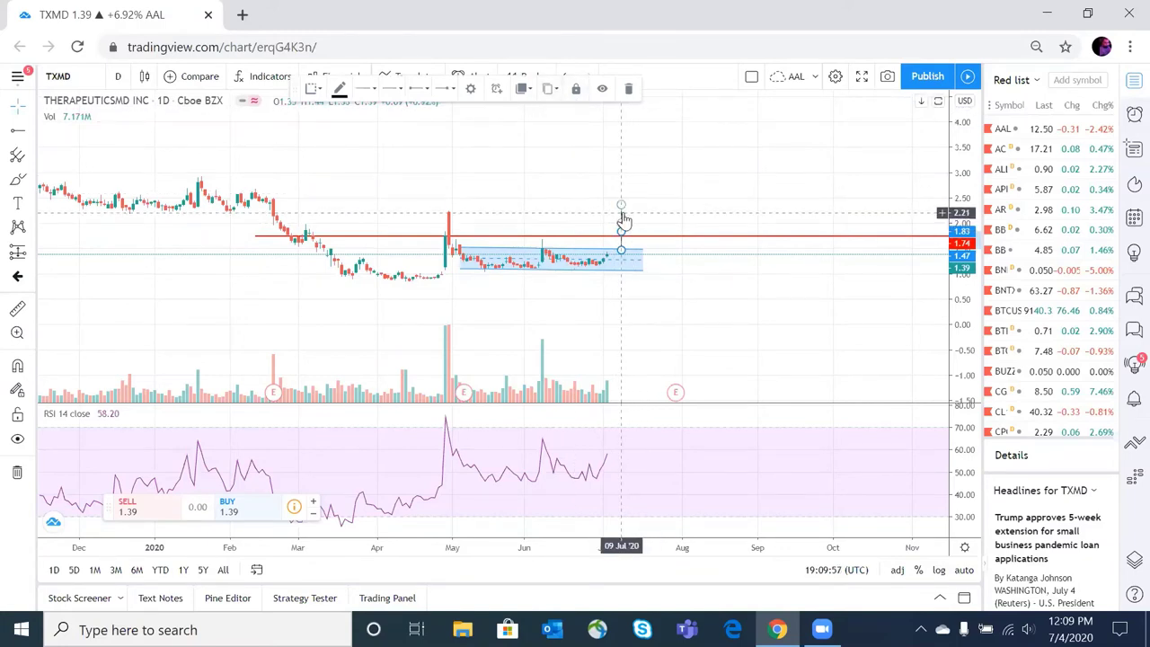
{"action": "left_click_drag", "start_coordinate": [624, 218], "coordinate": [618, 287]}
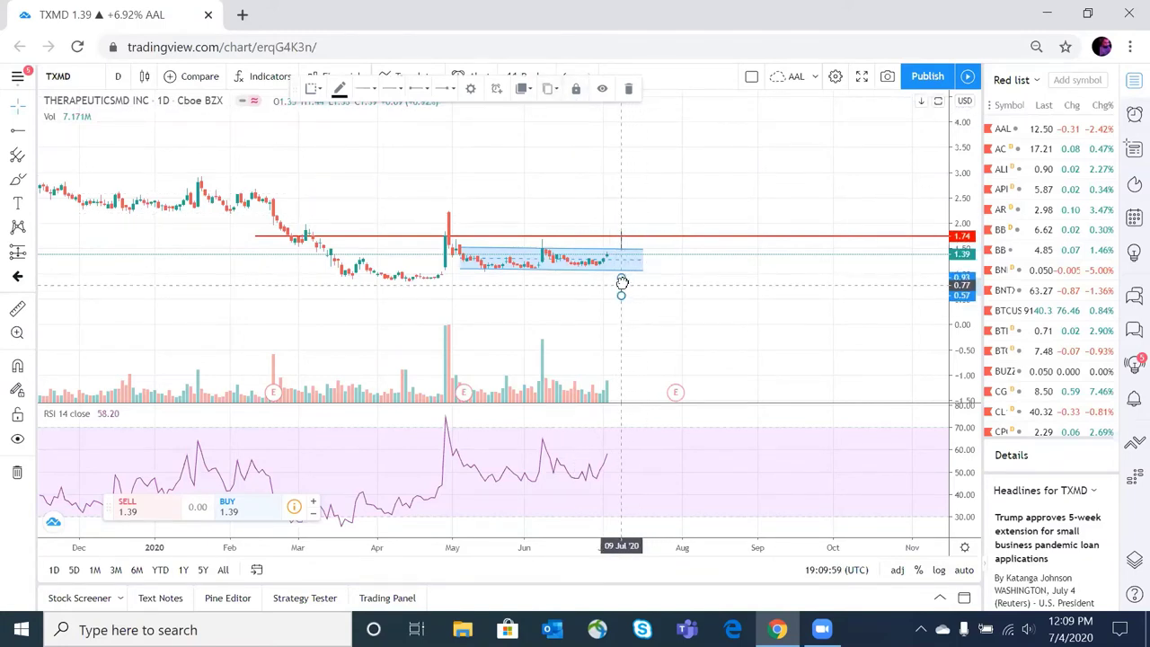
{"action": "left_click", "coordinate": [696, 294]}
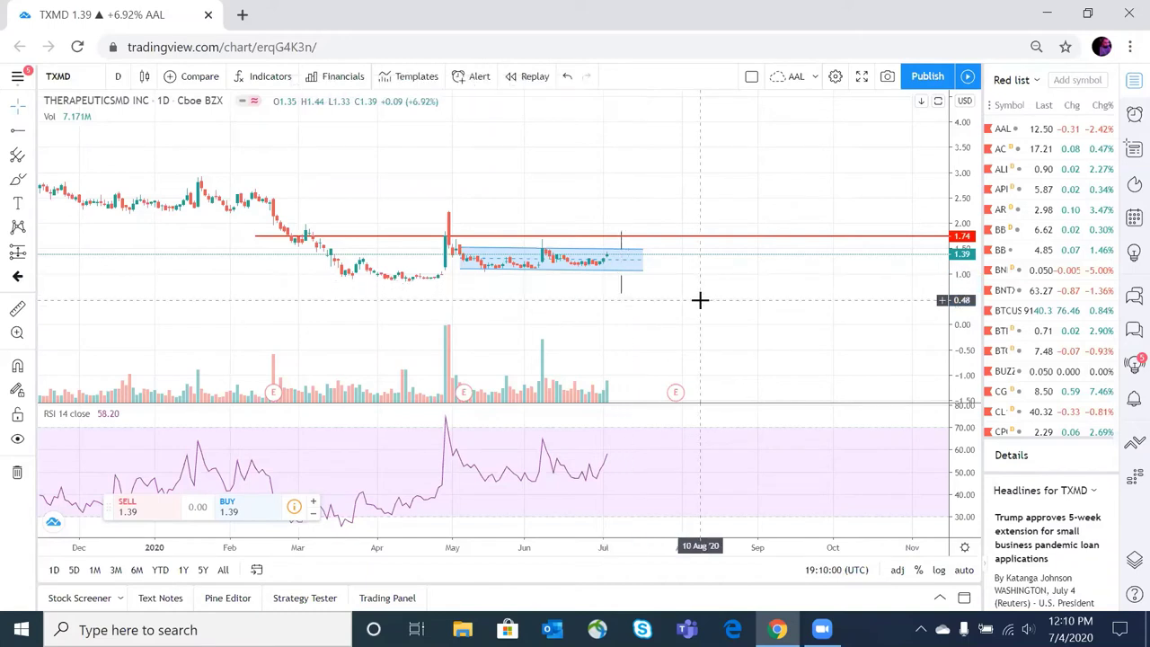
Step: Align the cloned line's upper end with the channel's lower edge, spanning about 1.09 to 0.73
{"action": "left_click", "coordinate": [621, 282]}
{"action": "left_click", "coordinate": [629, 290]}
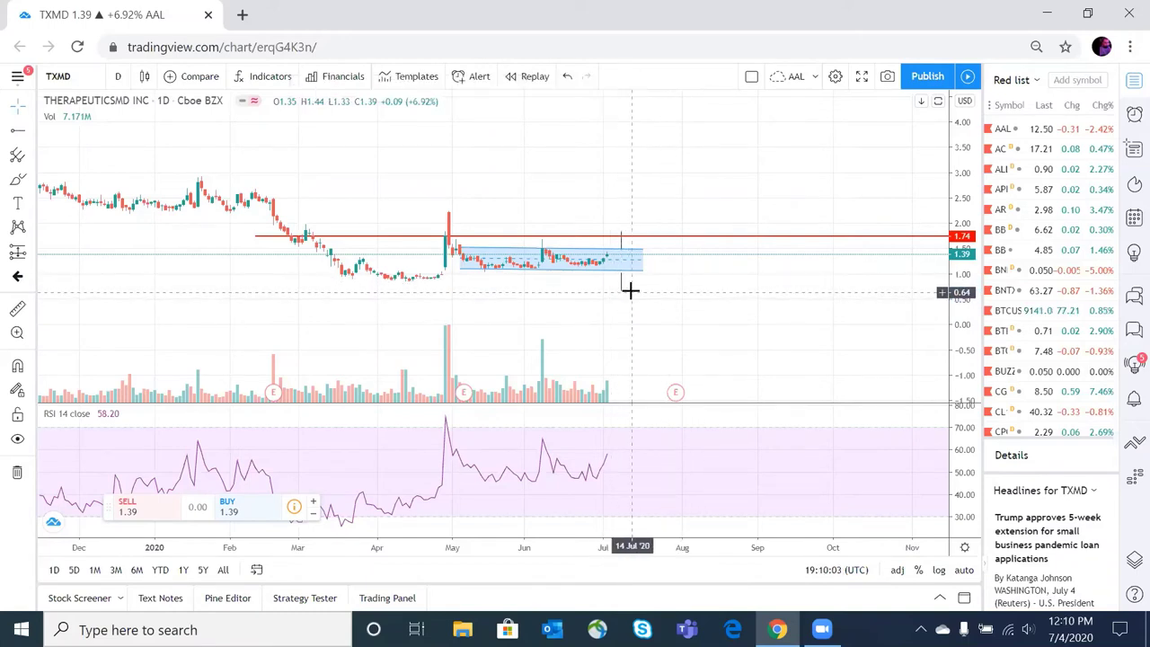
{"action": "left_click", "coordinate": [620, 280]}
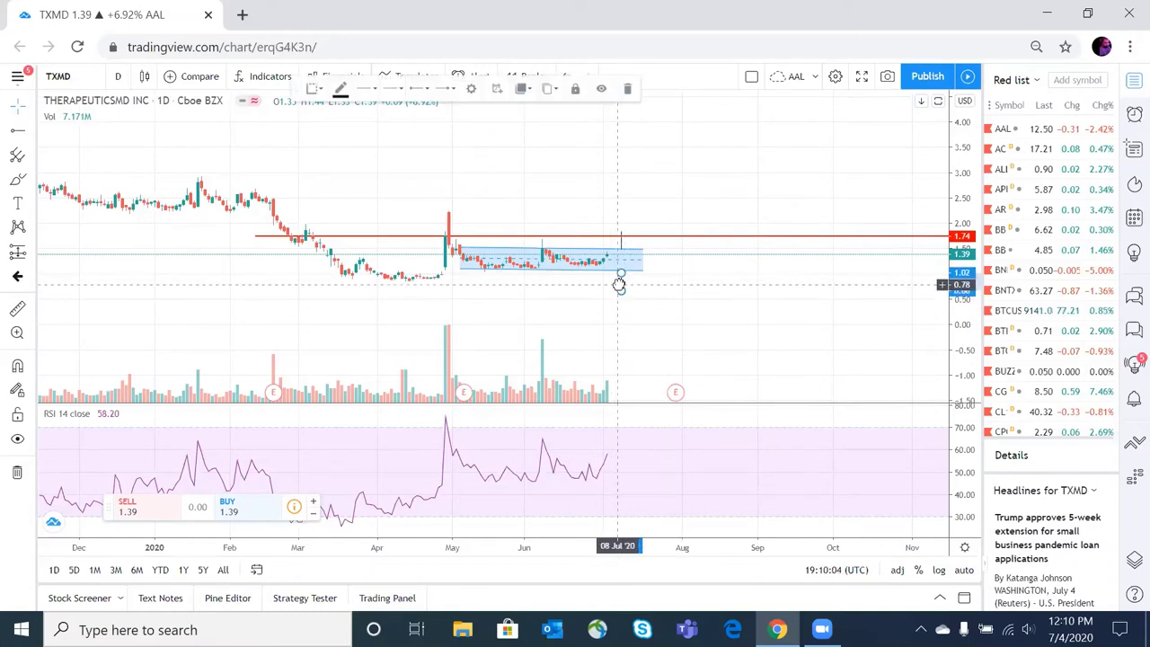
{"action": "left_click", "coordinate": [670, 300]}
{"action": "left_click", "coordinate": [621, 283]}
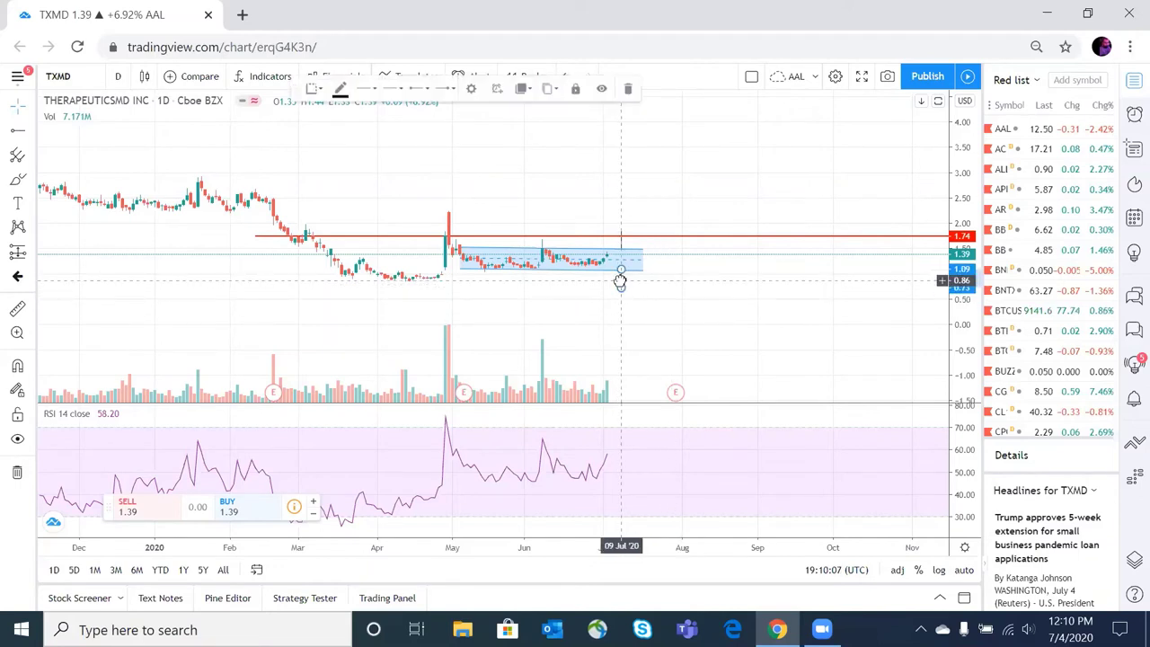
{"action": "left_click", "coordinate": [662, 299]}
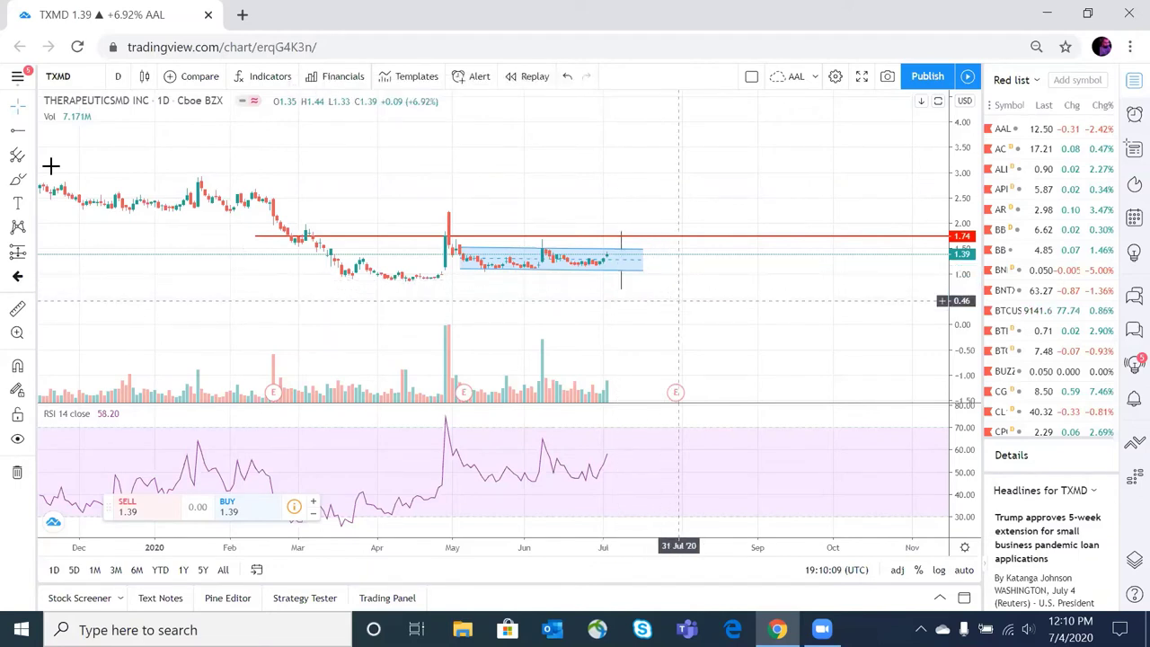
Step: Draw a horizontal ray below the TXMD channel at about 0.88, starting on 13 February 2020, and color it green
{"action": "left_click", "coordinate": [18, 131]}
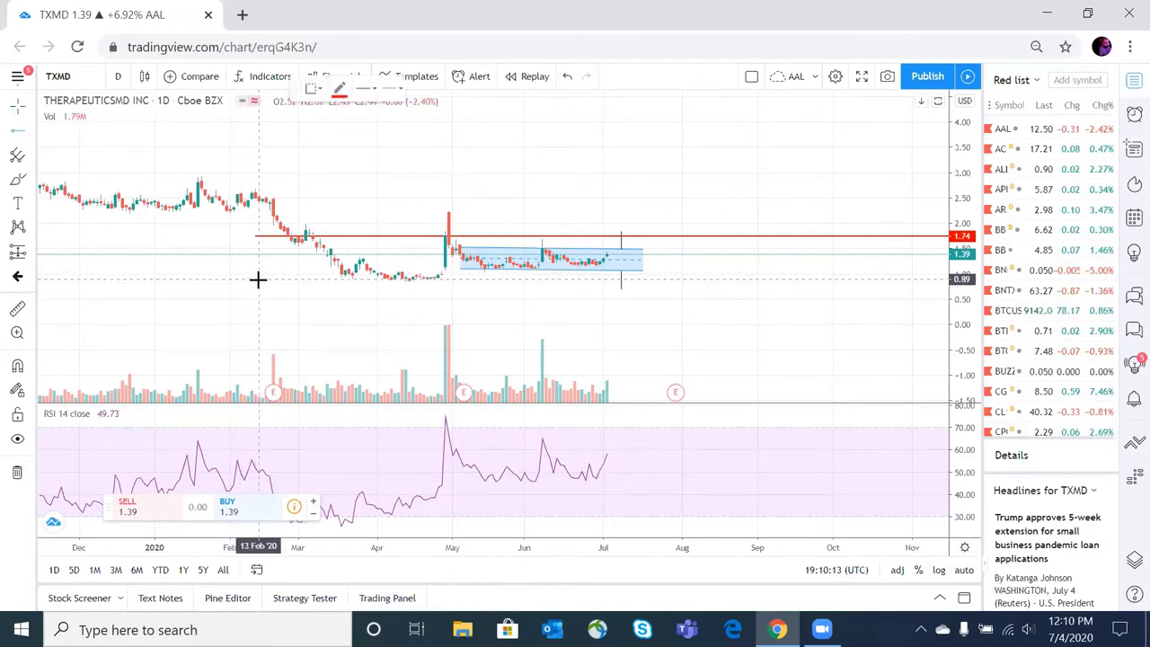
{"action": "left_click", "coordinate": [257, 279]}
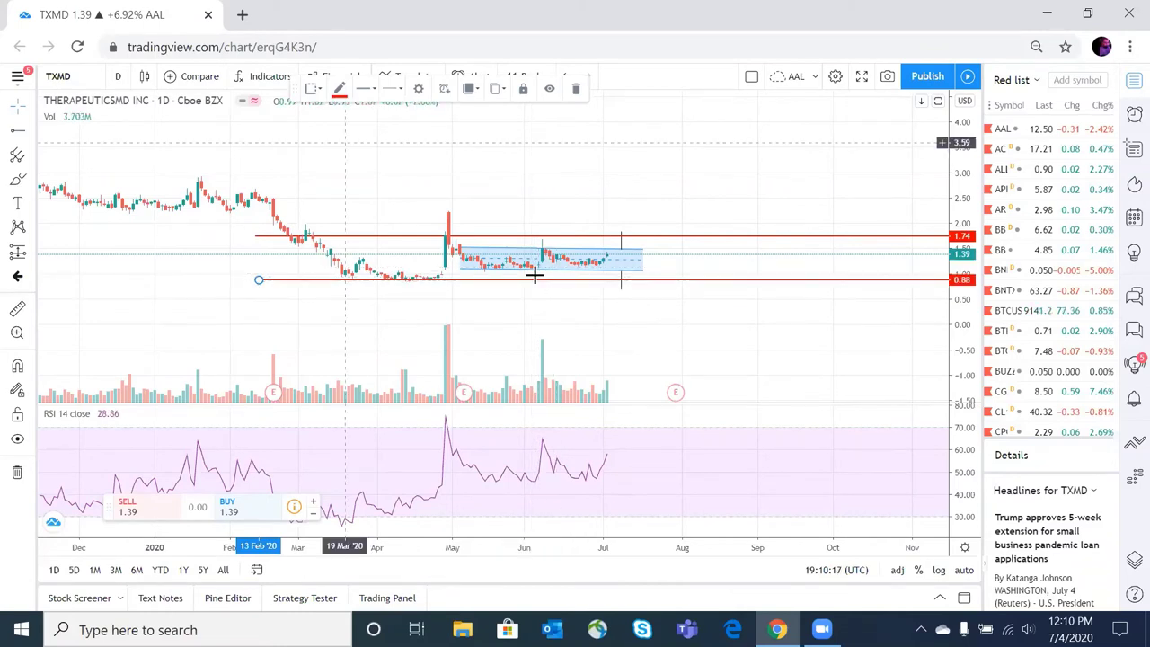
{"action": "left_click", "coordinate": [340, 88]}
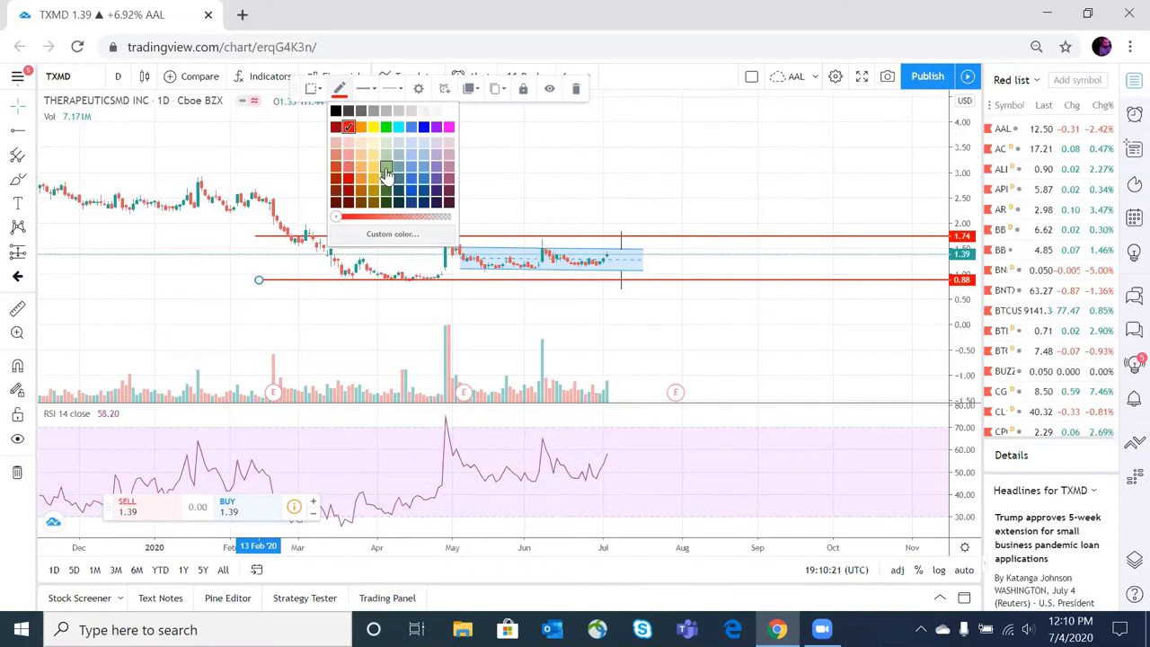
{"action": "left_click", "coordinate": [385, 167]}
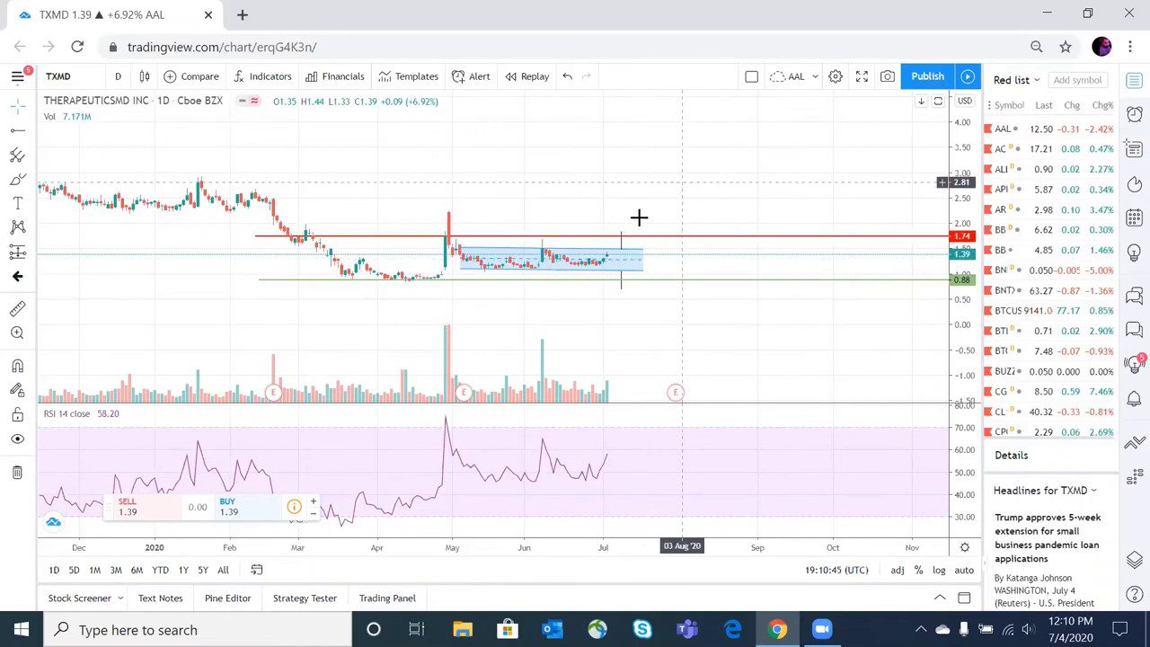
Step: Draw a descending trend line across the RSI peaks from 28 April 2020 at about 73.61 to 1 October 2020 at about 42.01
{"action": "left_click", "coordinate": [26, 135]}
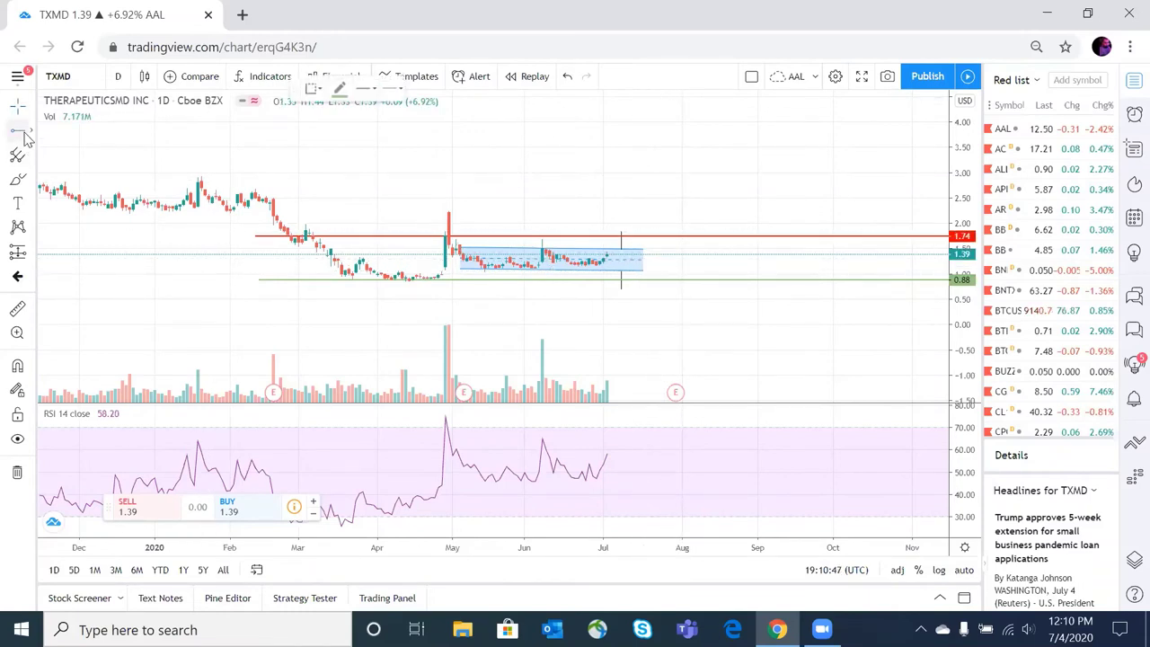
{"action": "left_click", "coordinate": [30, 135]}
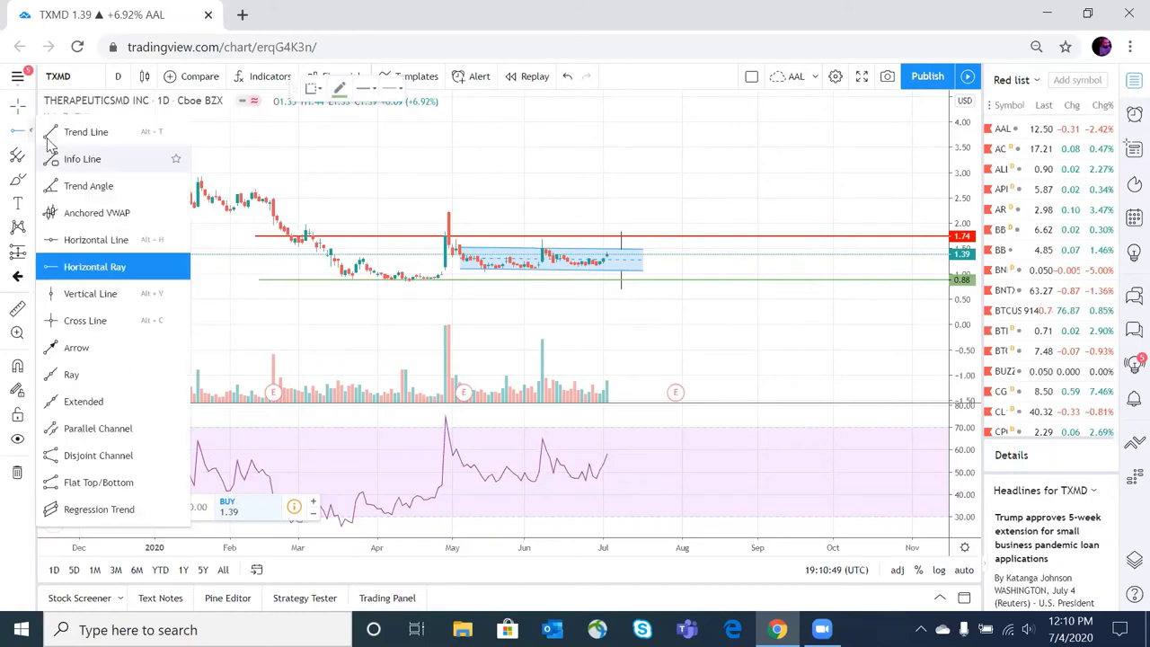
{"action": "left_click", "coordinate": [67, 131]}
{"action": "left_click", "coordinate": [442, 420]}
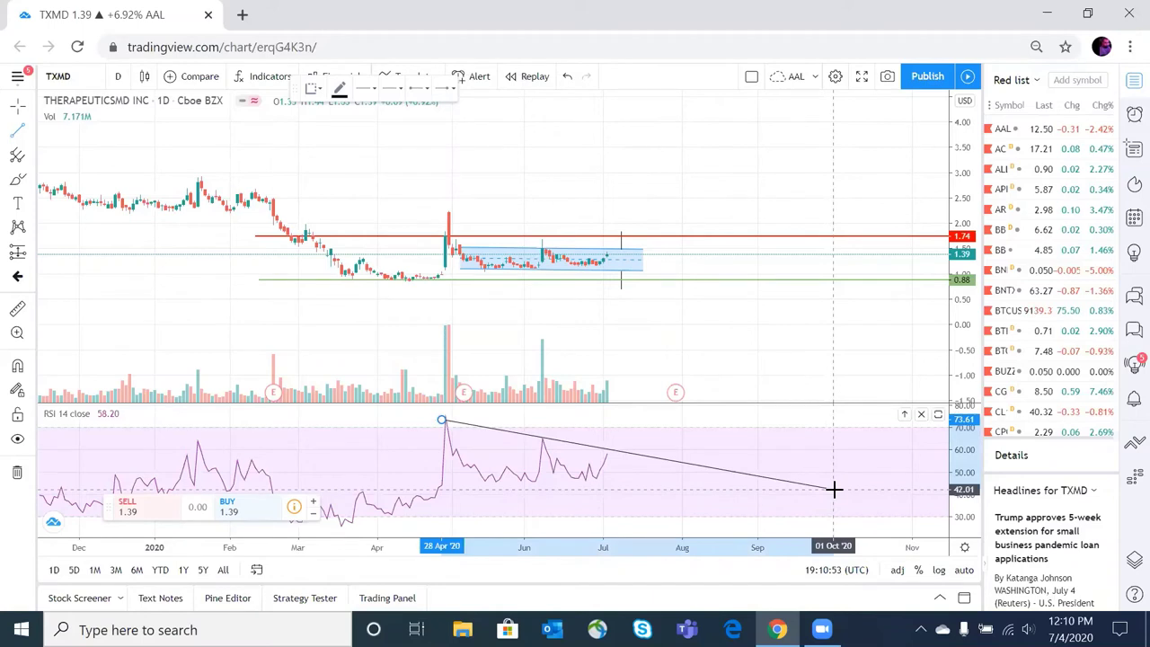
{"action": "left_click", "coordinate": [833, 489]}
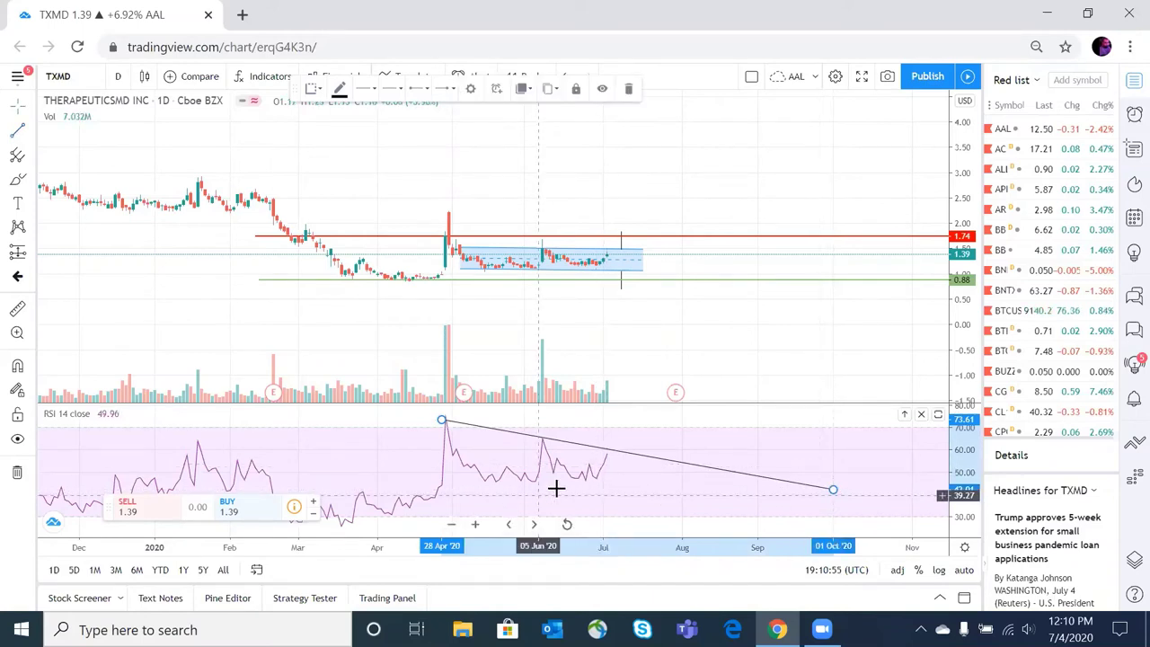
Step: Draw a horizontal ray on the TXMD RSI at about 45.96, starting on 6 January 2020
{"action": "left_click", "coordinate": [29, 135]}
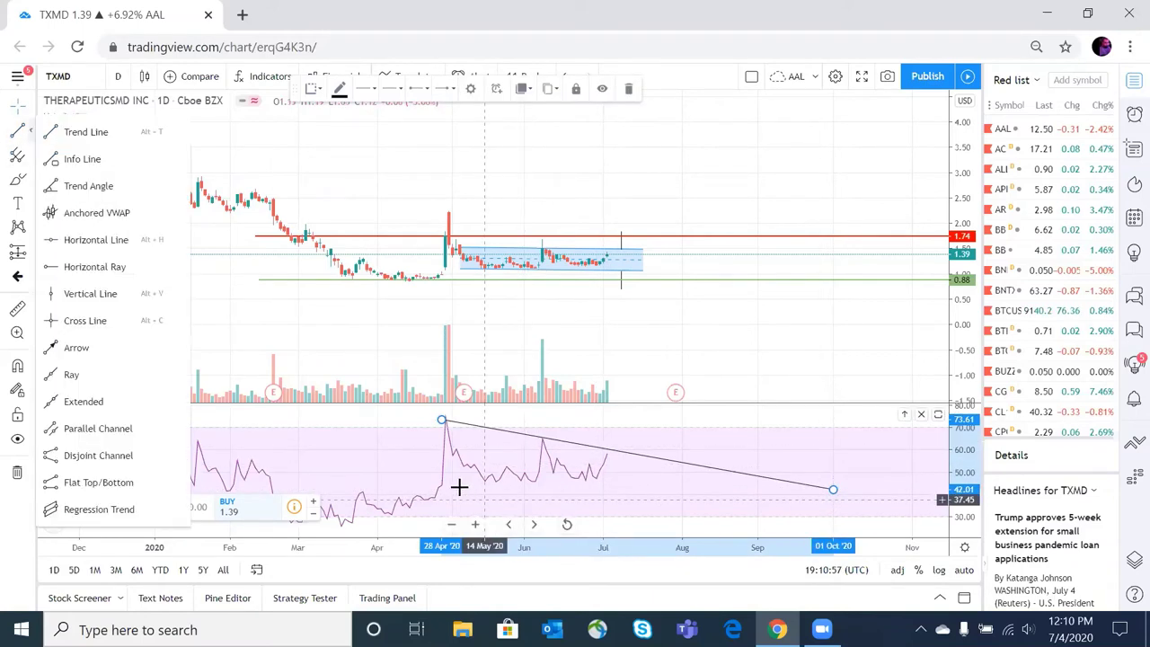
{"action": "left_click", "coordinate": [80, 267]}
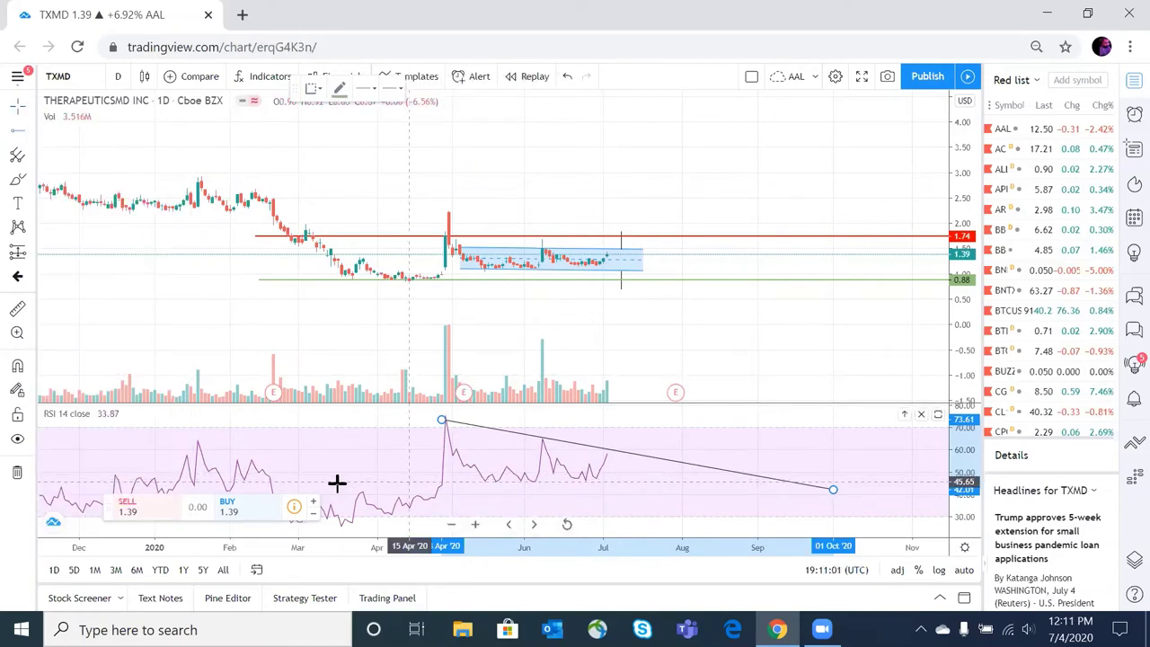
{"action": "left_click", "coordinate": [162, 481]}
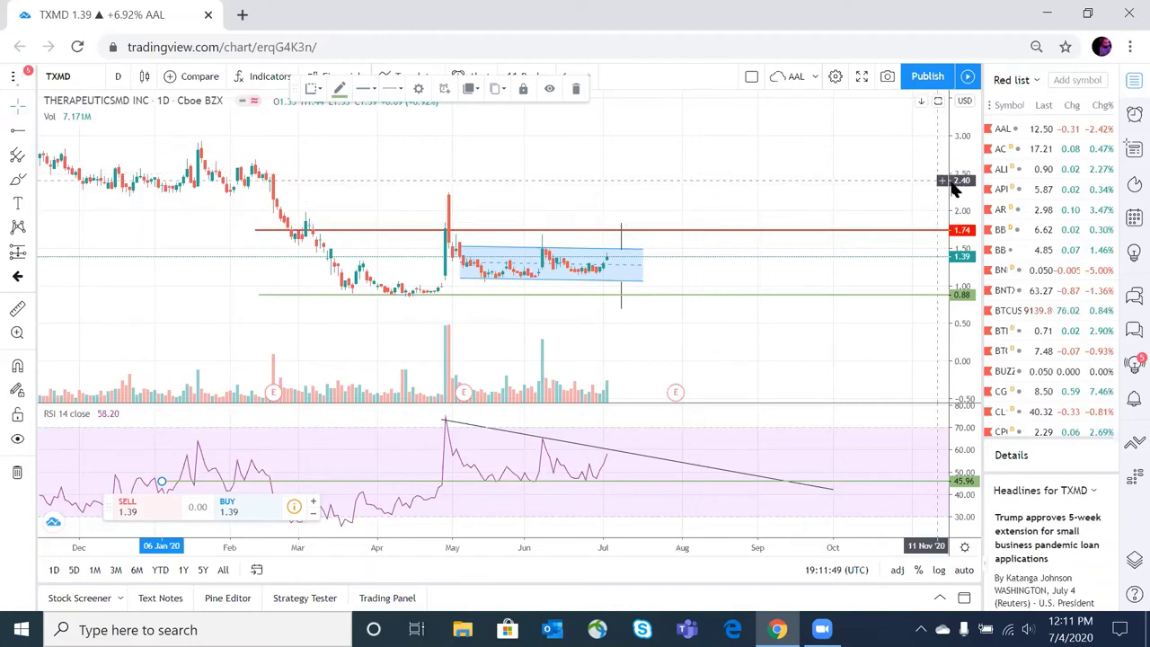
{"action": "left_click_drag", "start_coordinate": [957, 184], "coordinate": [962, 229]}
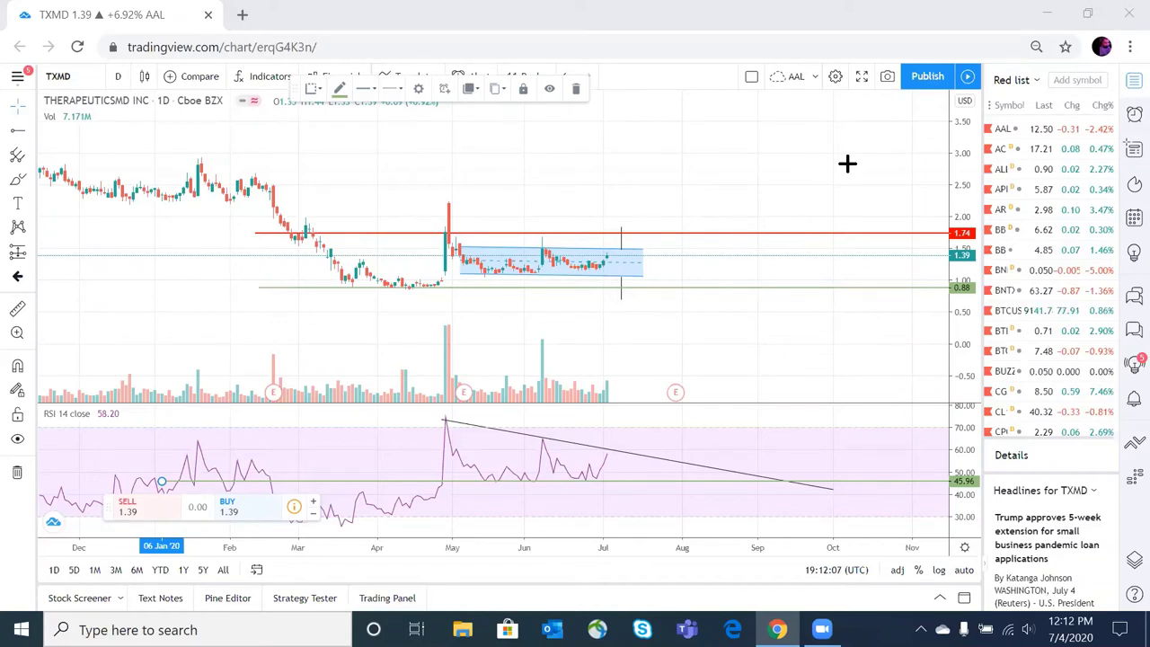
Step: Load the CRH Medical Corporation chart from the TSX and fit its price action in view
{"action": "left_click", "coordinate": [79, 76]}
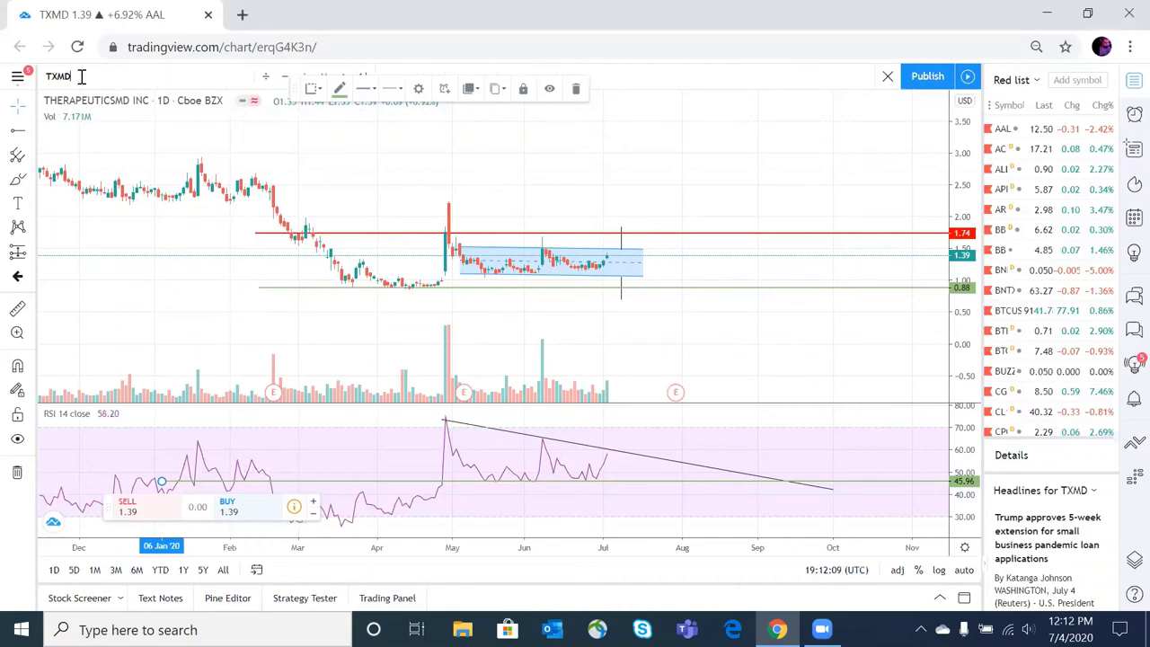
{"action": "type", "text": "CRH"}
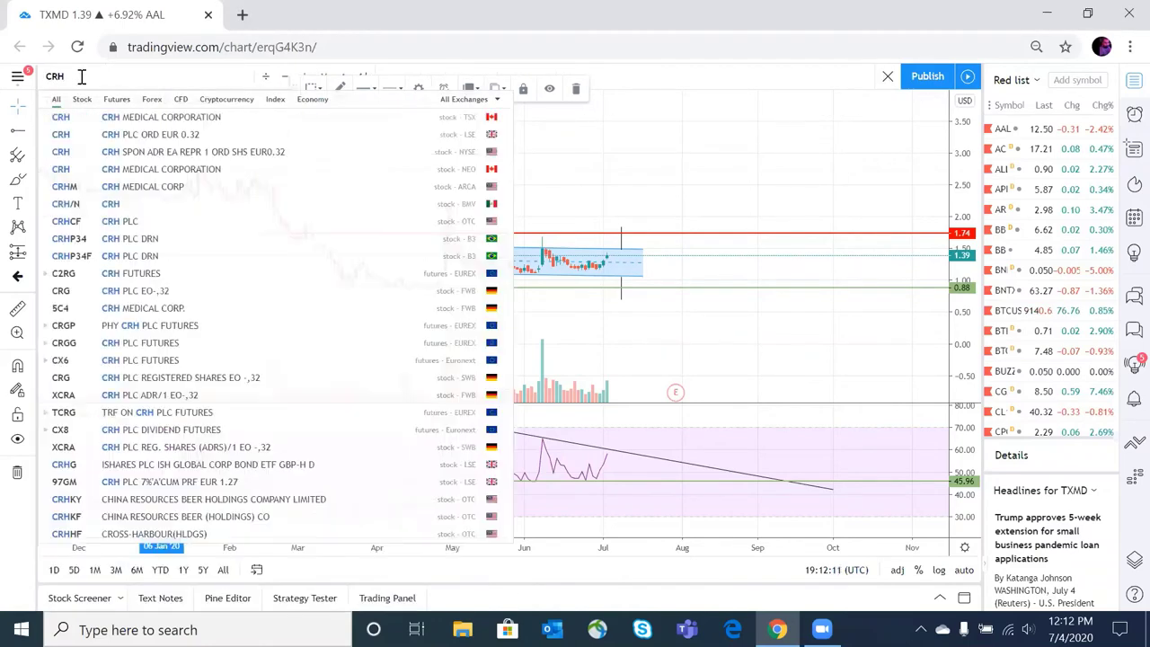
{"action": "left_click", "coordinate": [205, 123]}
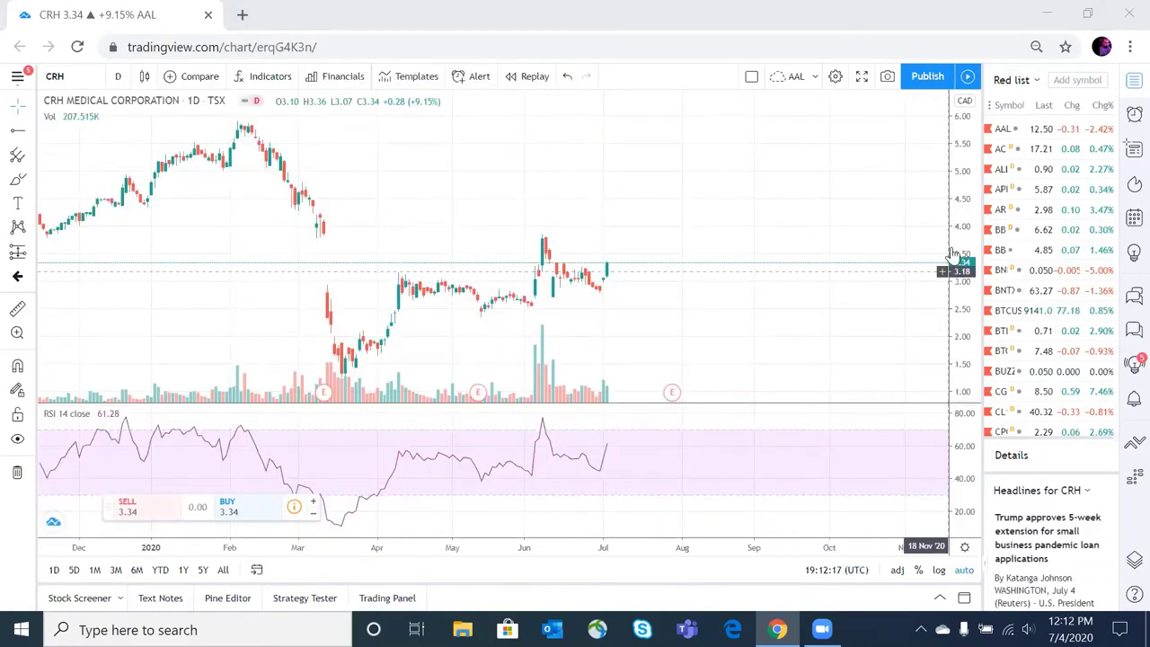
{"action": "left_click_drag", "start_coordinate": [961, 229], "coordinate": [961, 260]}
{"action": "left_click_drag", "start_coordinate": [752, 351], "coordinate": [765, 333]}
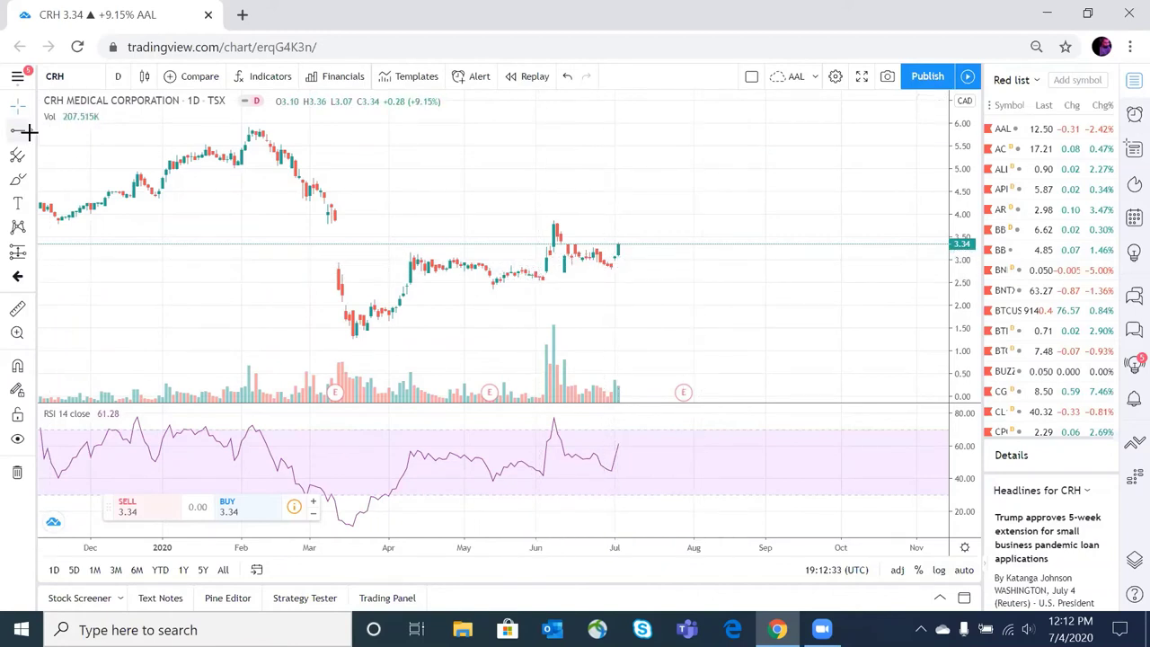
Step: Draw two horizontal rays on the CRH chart at about 3.00 and 2.83, both starting on 11 February 2020
{"action": "left_click", "coordinate": [11, 154]}
{"action": "left_click", "coordinate": [31, 132]}
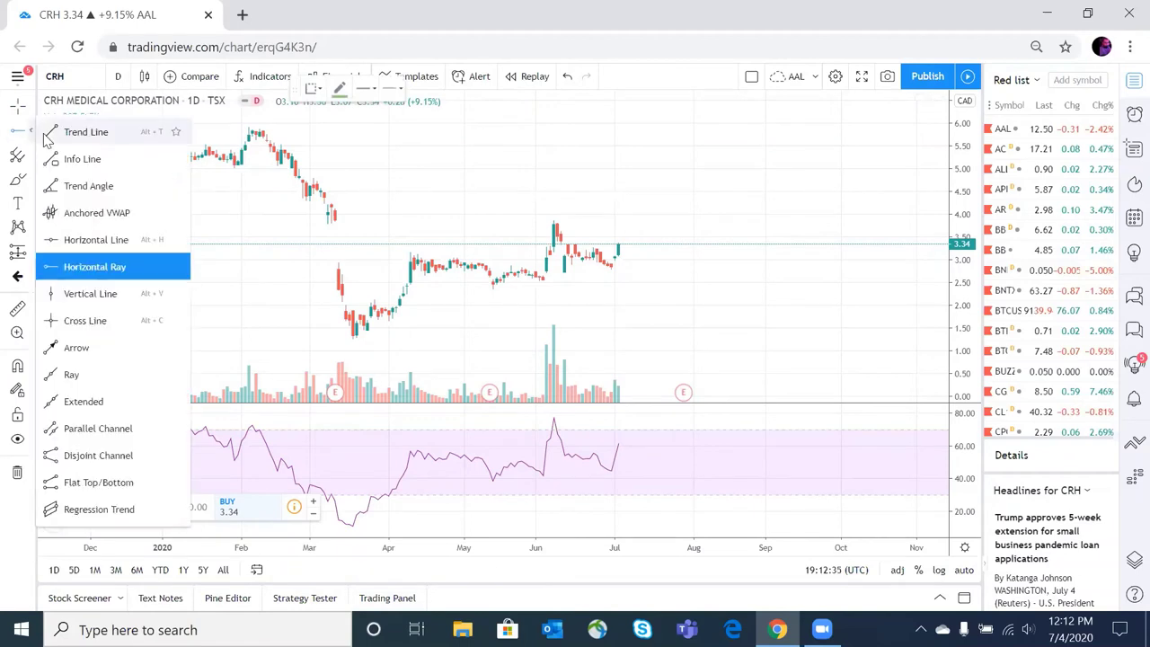
{"action": "left_click", "coordinate": [79, 266]}
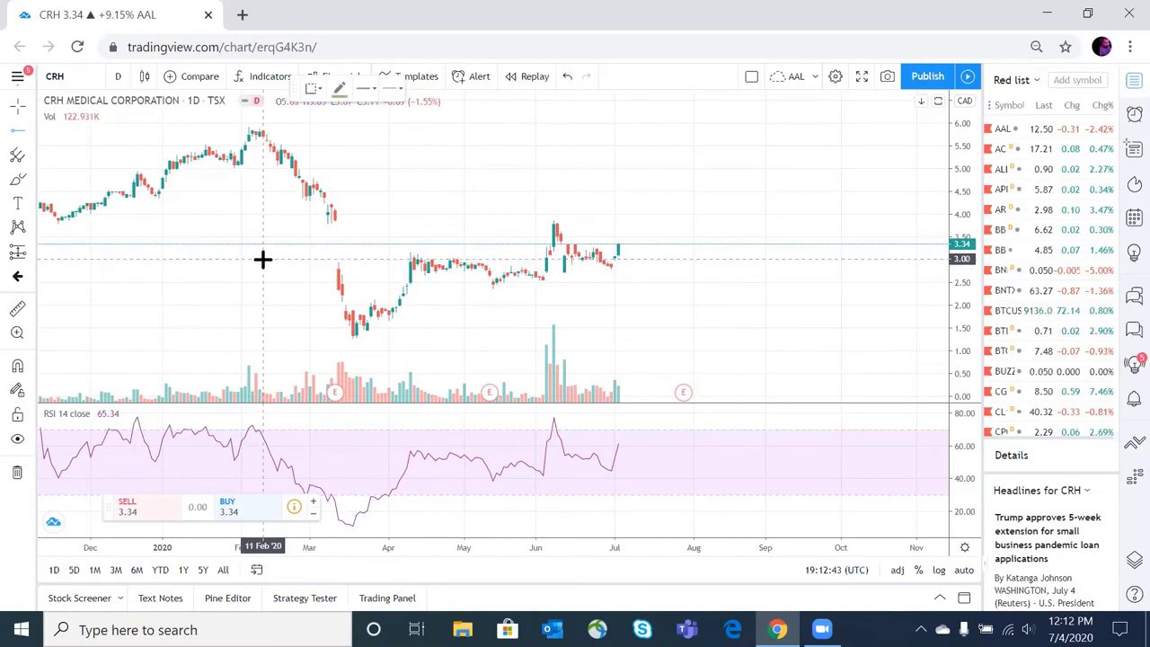
{"action": "left_click", "coordinate": [262, 259]}
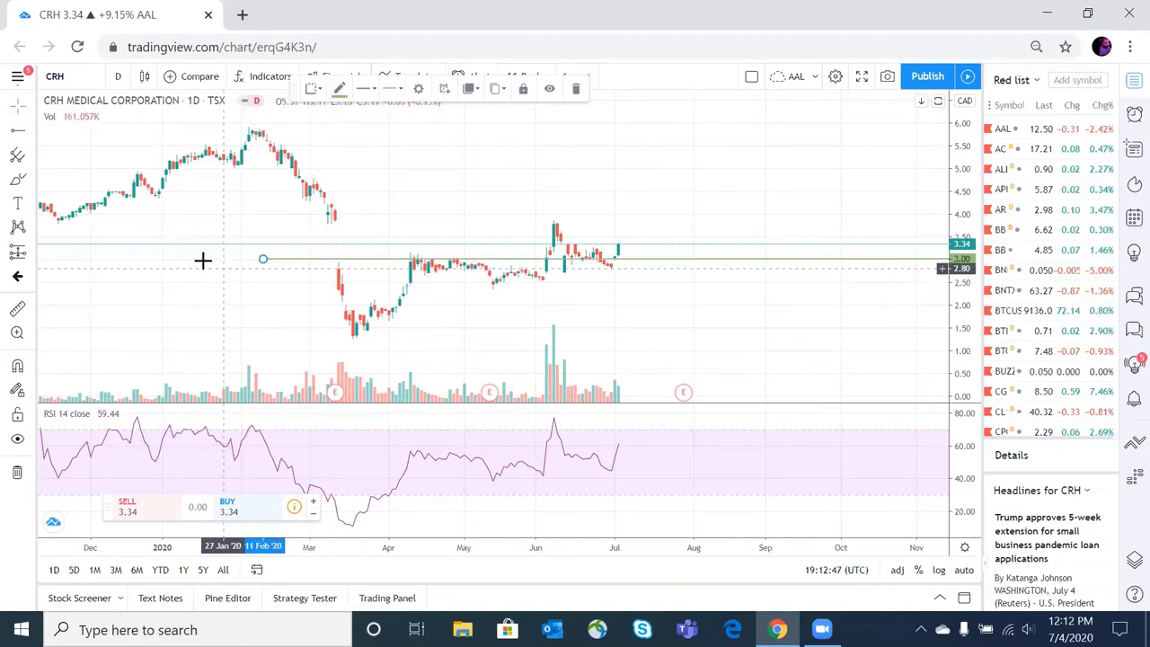
{"action": "left_click", "coordinate": [18, 131]}
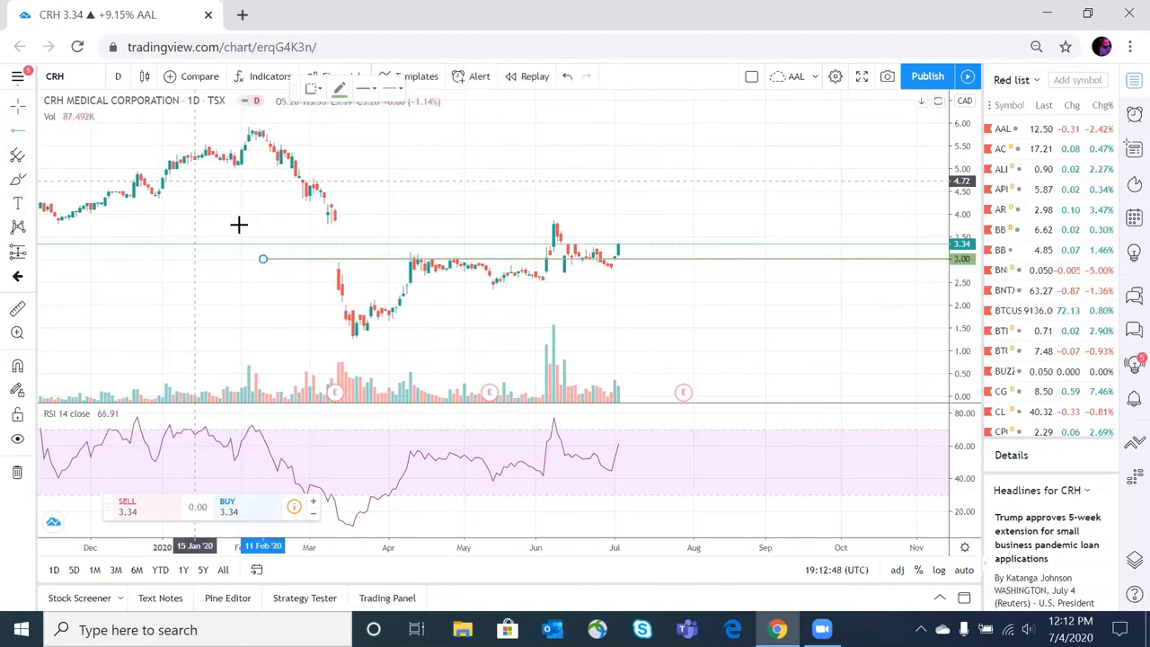
{"action": "left_click", "coordinate": [264, 267]}
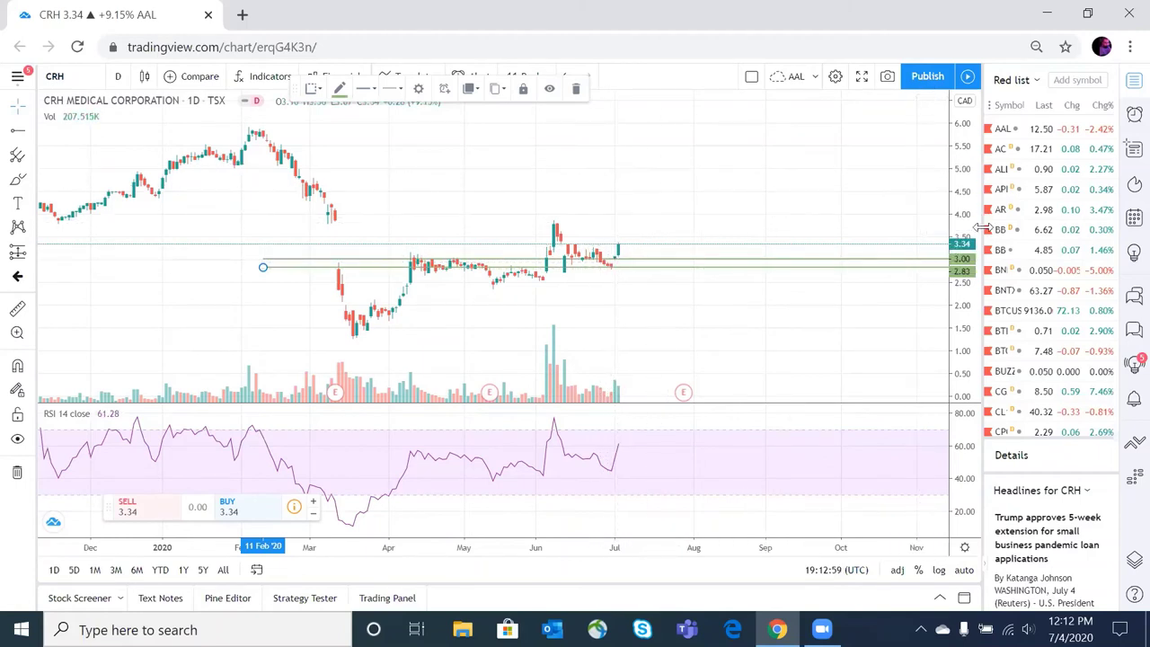
Step: Draw a descending trend line on CRH's price from 5 June 2020 at about 3.81 to 20 July 2020 at about 2.56
{"action": "left_click_drag", "start_coordinate": [968, 216], "coordinate": [966, 269]}
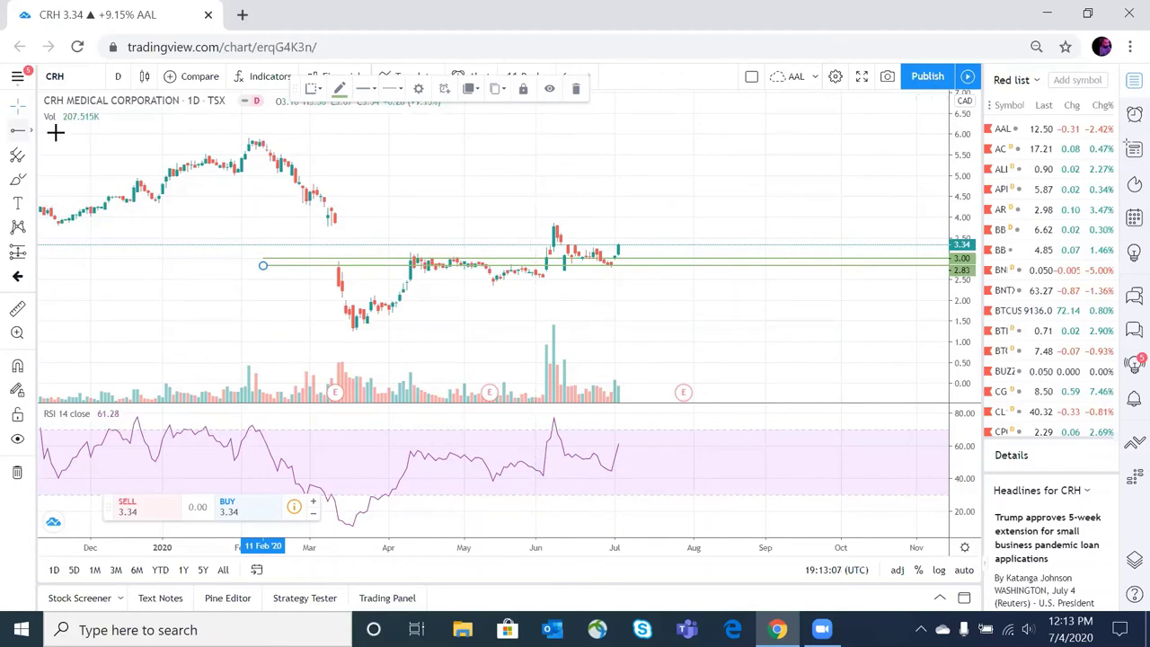
{"action": "left_click", "coordinate": [27, 133]}
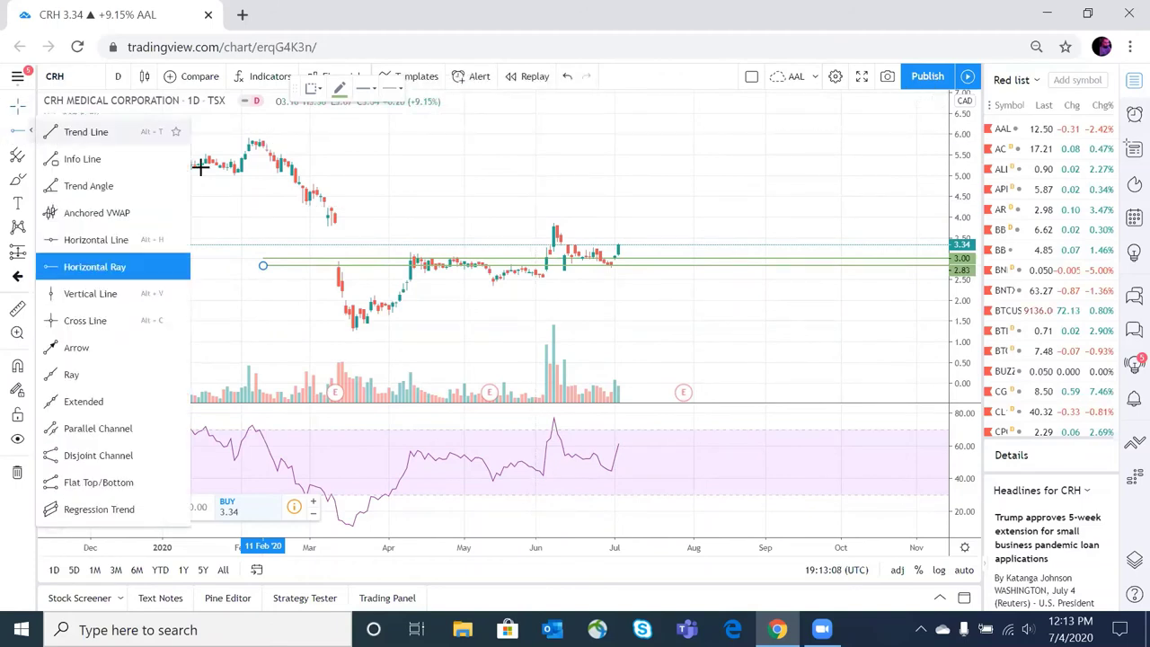
{"action": "left_click", "coordinate": [58, 134]}
{"action": "left_click", "coordinate": [550, 225]}
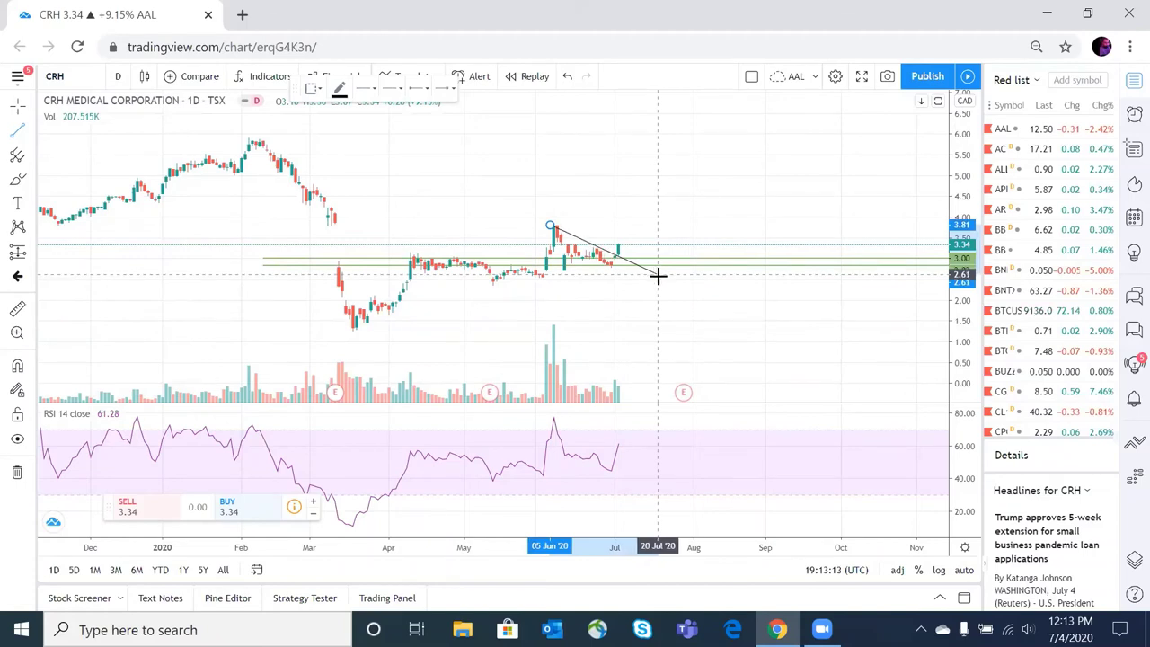
{"action": "left_click", "coordinate": [657, 276]}
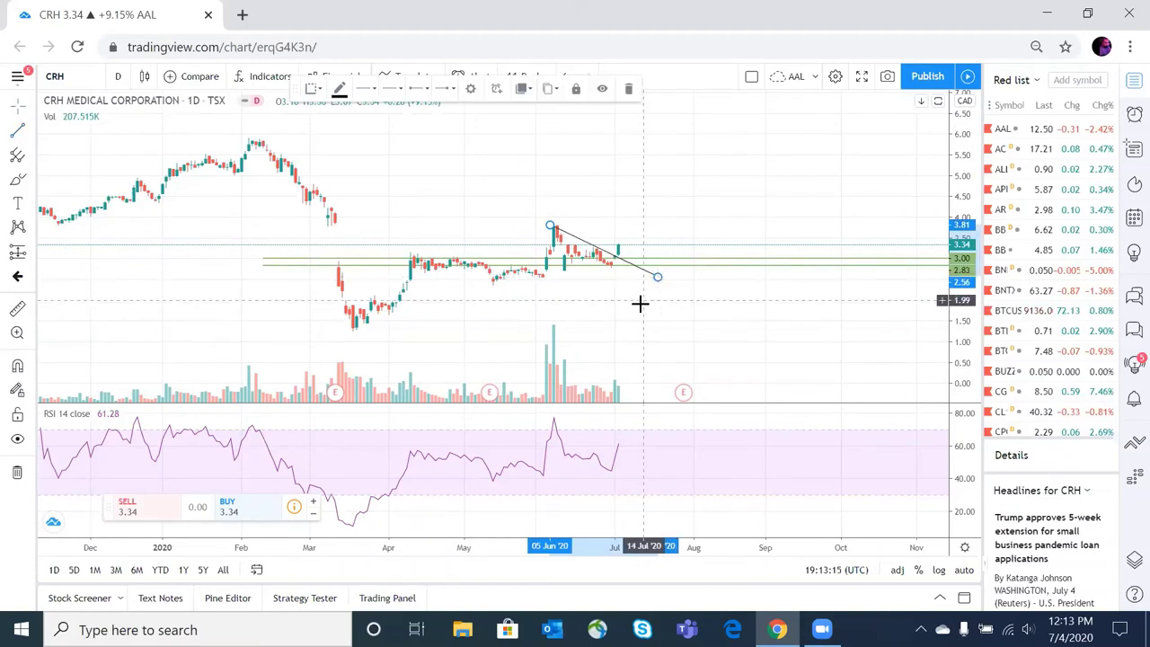
Step: Adjust CRH's descending trend line to run from 2 June 2020 at about 4.05 to 17 July 2020 at about 2.48
{"action": "left_click_drag", "start_coordinate": [557, 238], "coordinate": [556, 231]}
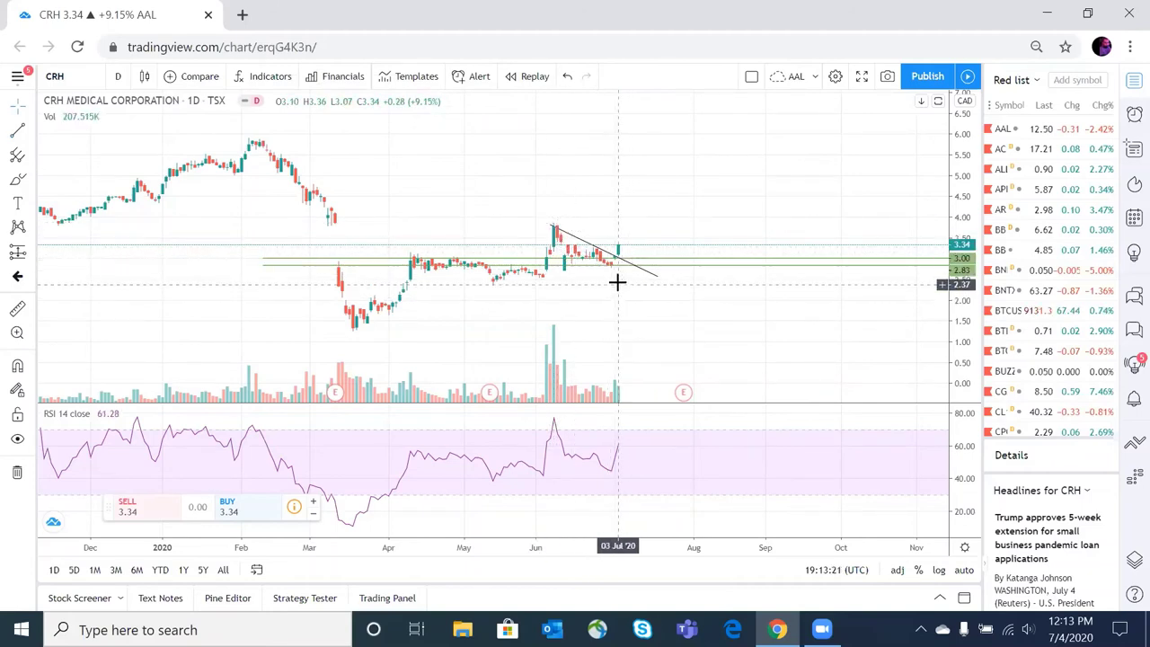
{"action": "left_click", "coordinate": [550, 226]}
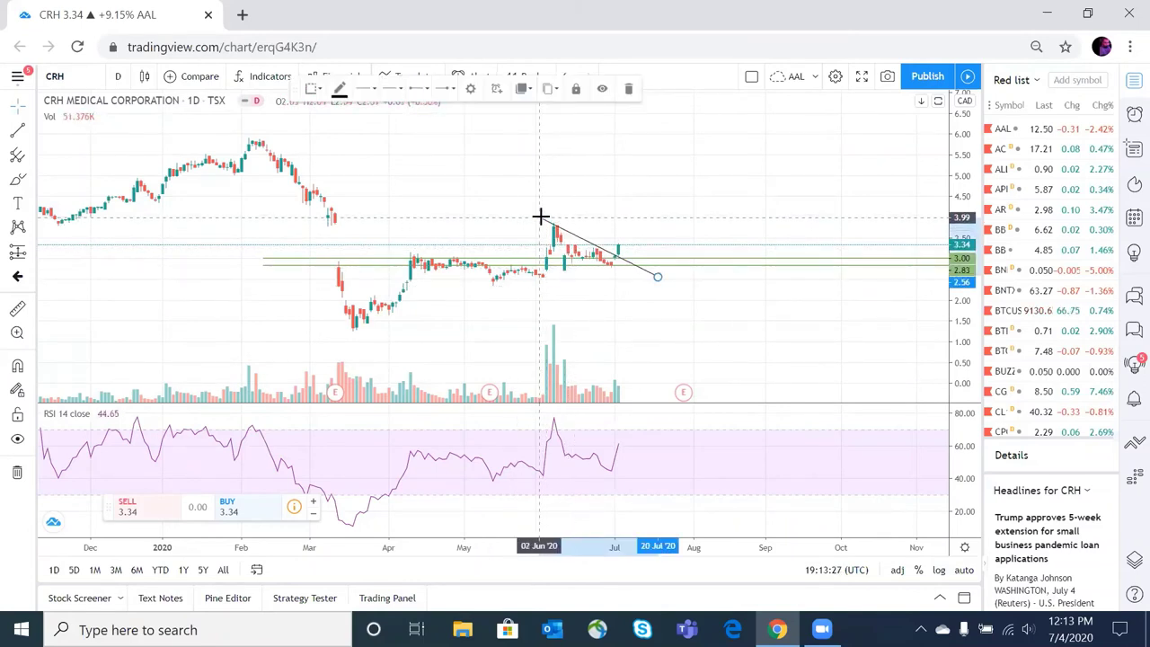
{"action": "left_click_drag", "start_coordinate": [539, 215], "coordinate": [538, 215]}
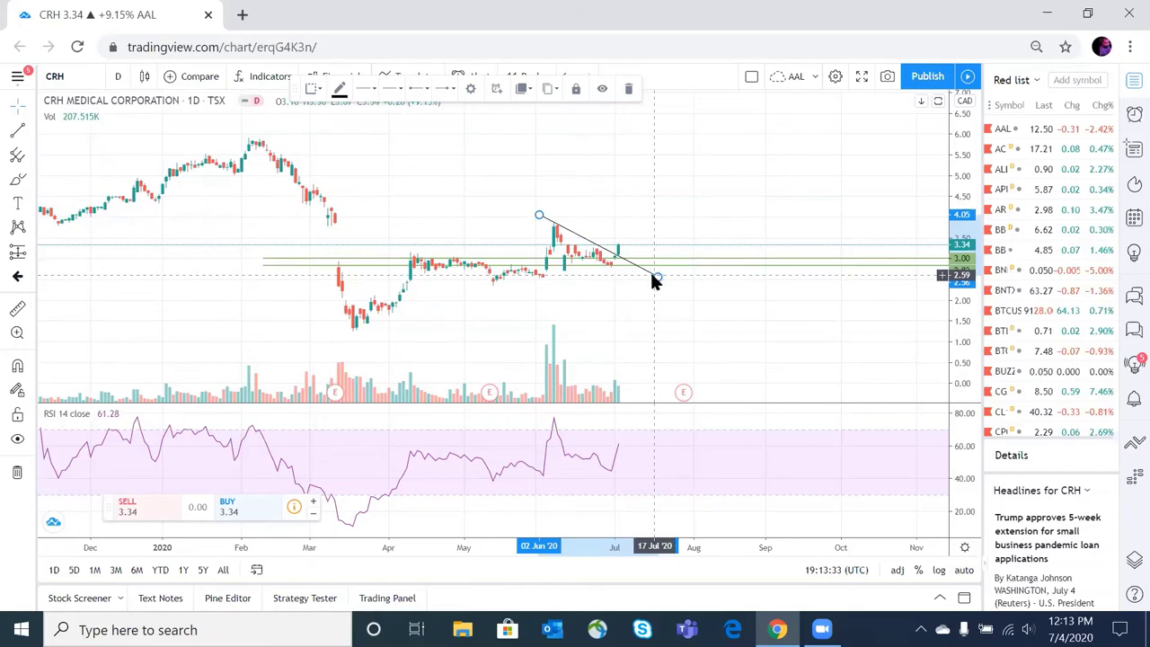
{"action": "left_click_drag", "start_coordinate": [655, 275], "coordinate": [656, 281]}
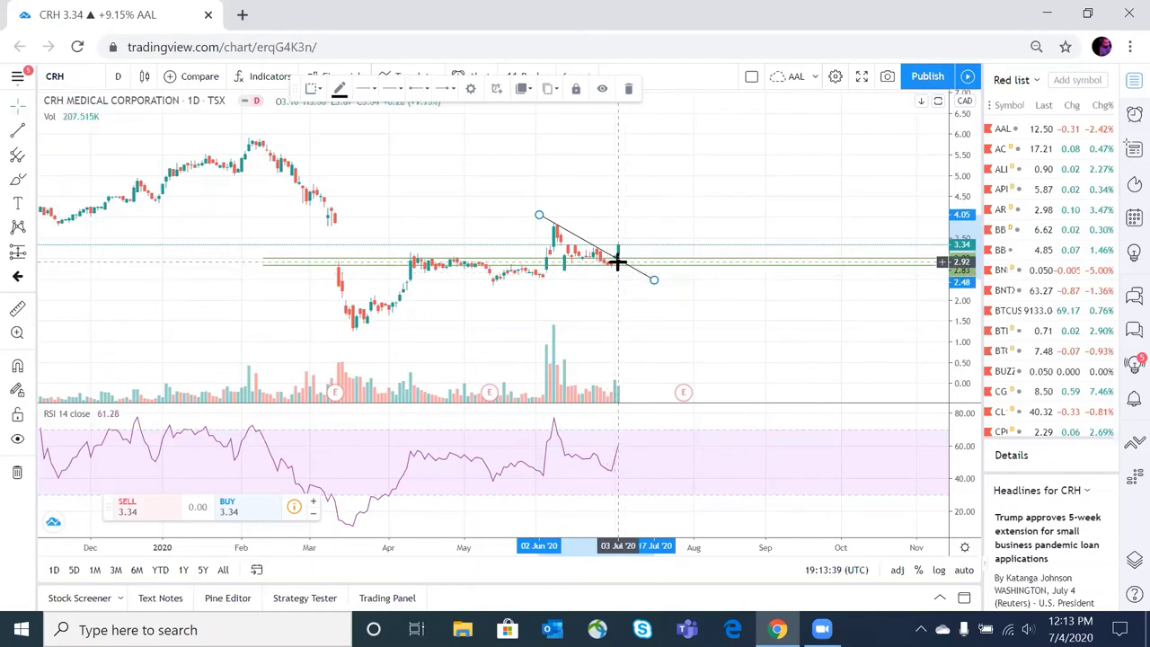
{"action": "left_click", "coordinate": [825, 315]}
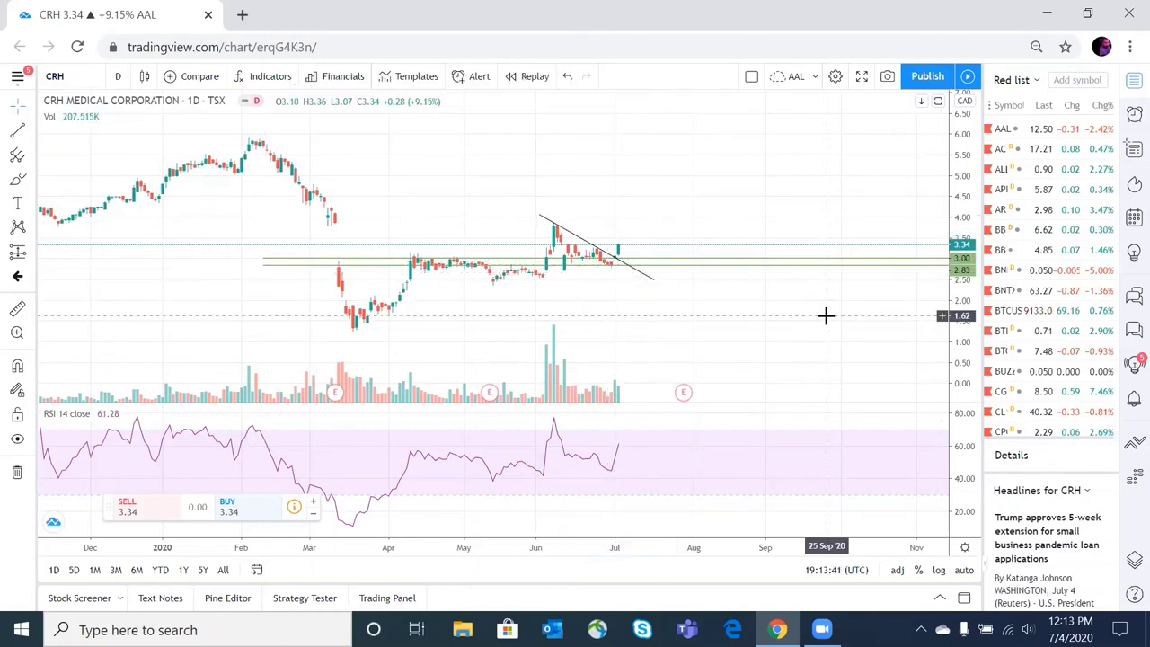
Step: Add a horizontal ray at about 3.34 starting on 30 March 2020 on the maximized CRH price pane and colour it red
{"action": "double_click", "coordinate": [772, 367]}
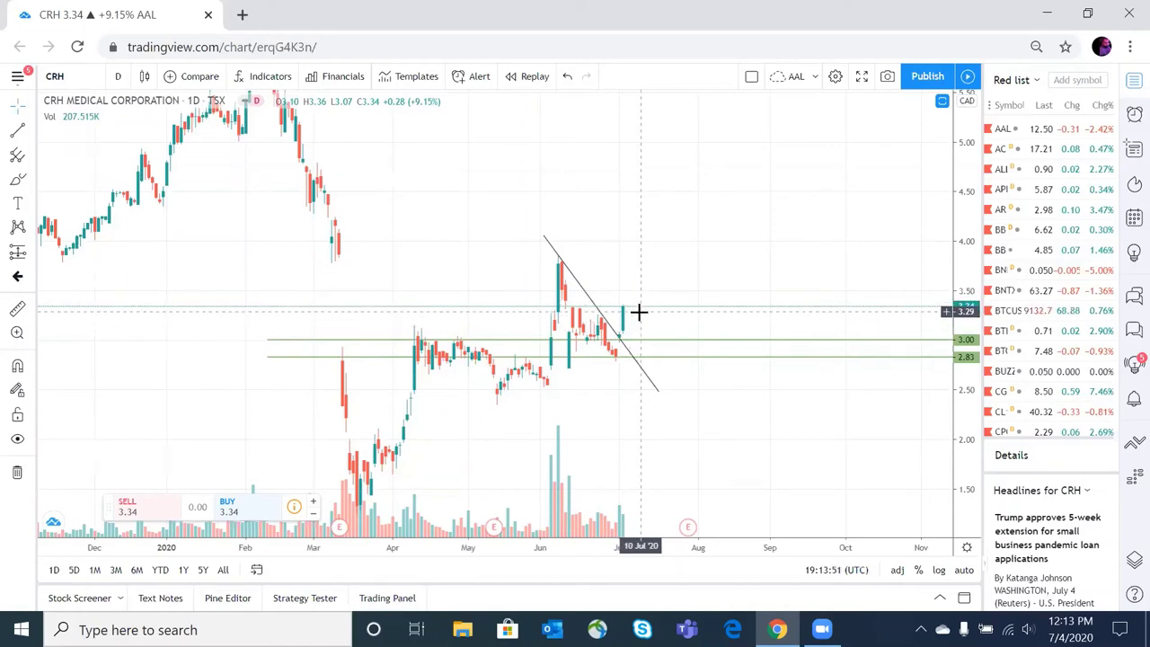
{"action": "left_click_drag", "start_coordinate": [965, 229], "coordinate": [967, 300]}
{"action": "left_click_drag", "start_coordinate": [746, 405], "coordinate": [755, 381]}
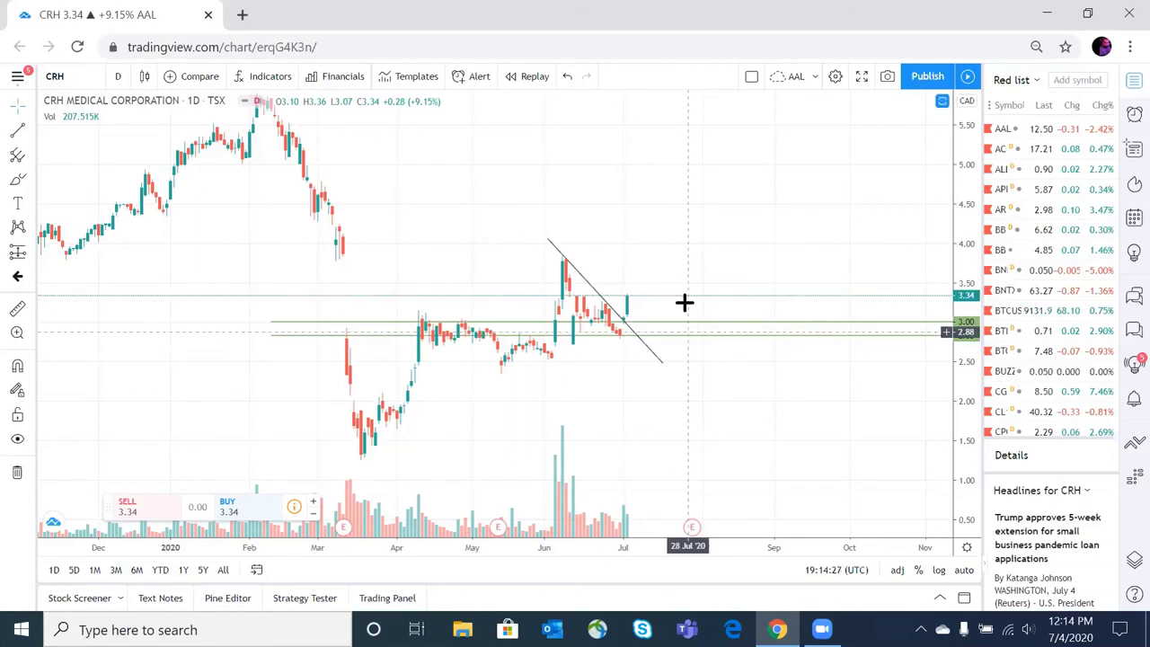
{"action": "left_click", "coordinate": [19, 143]}
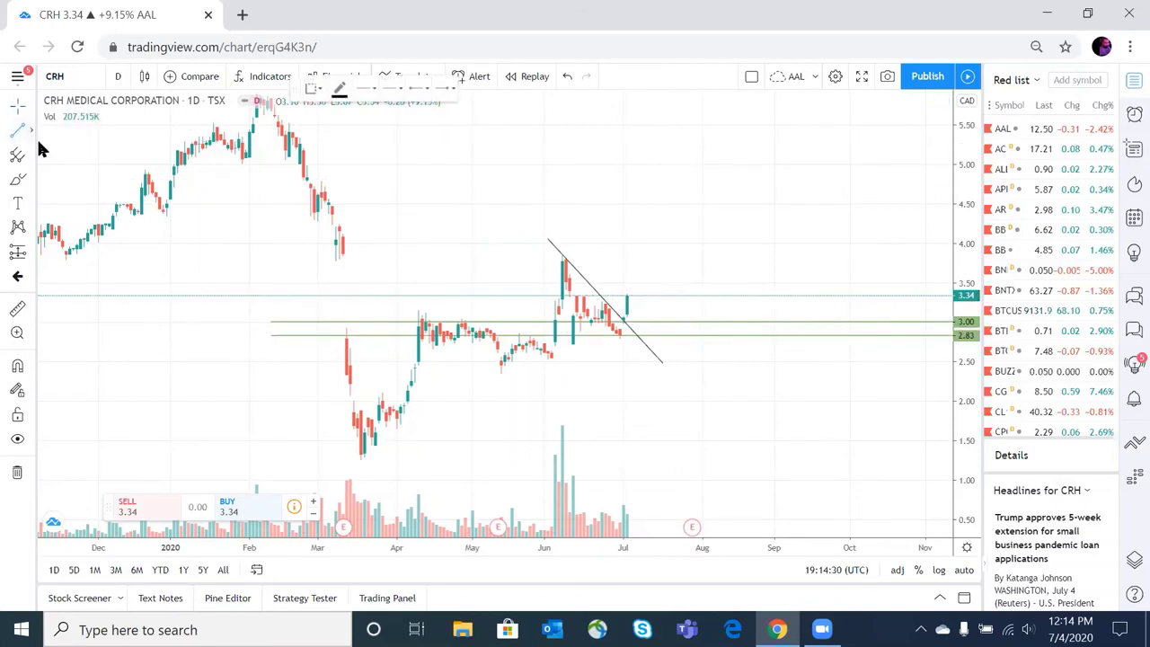
{"action": "left_click", "coordinate": [30, 135]}
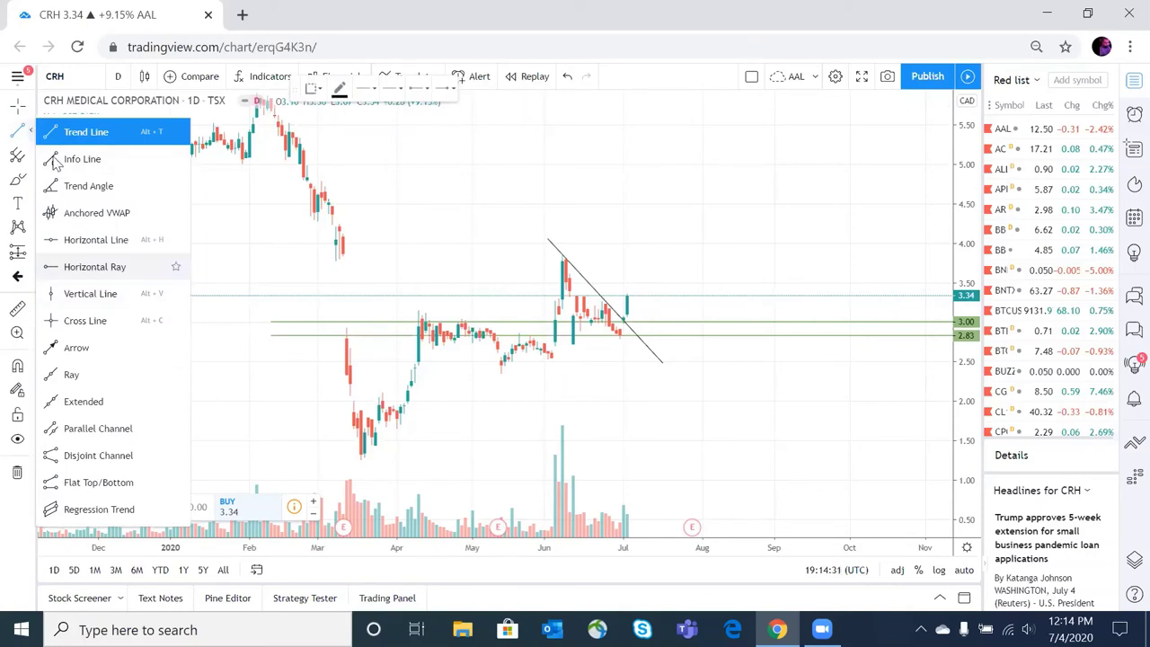
{"action": "left_click", "coordinate": [95, 267]}
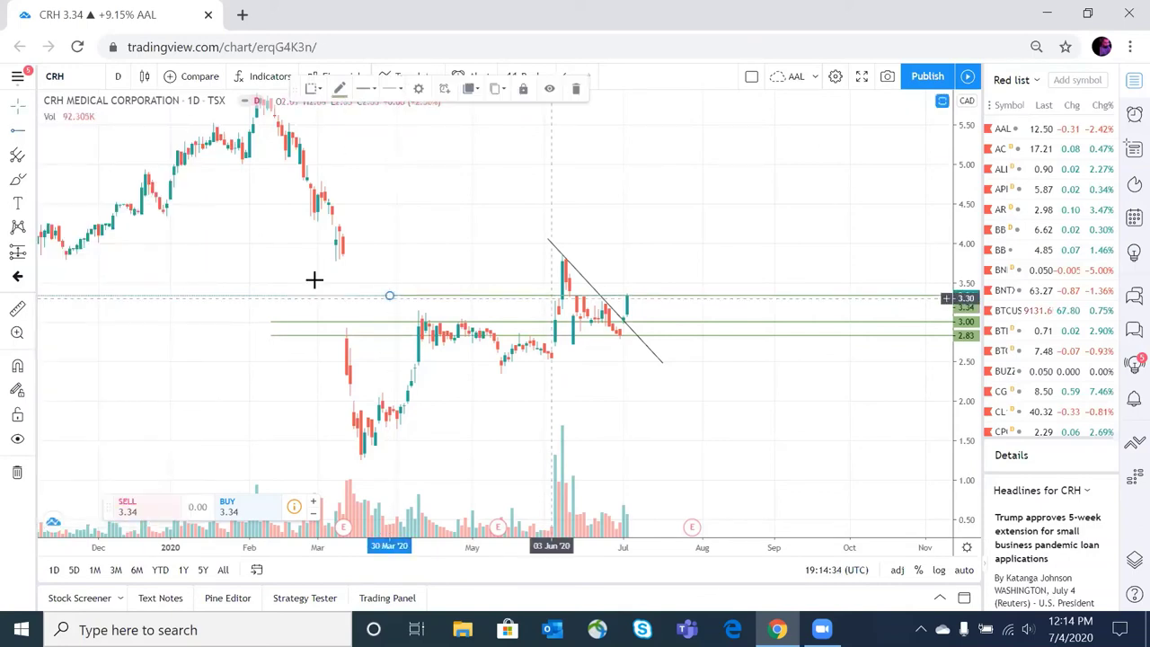
{"action": "left_click", "coordinate": [389, 296]}
{"action": "left_click", "coordinate": [340, 88]}
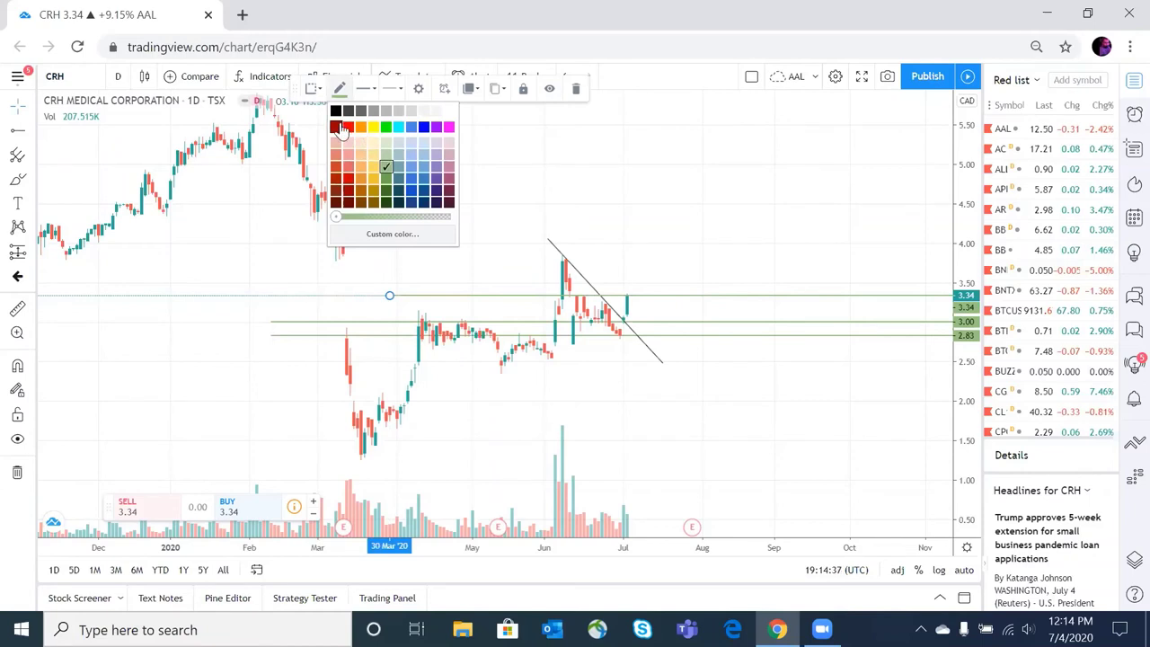
{"action": "left_click", "coordinate": [346, 127]}
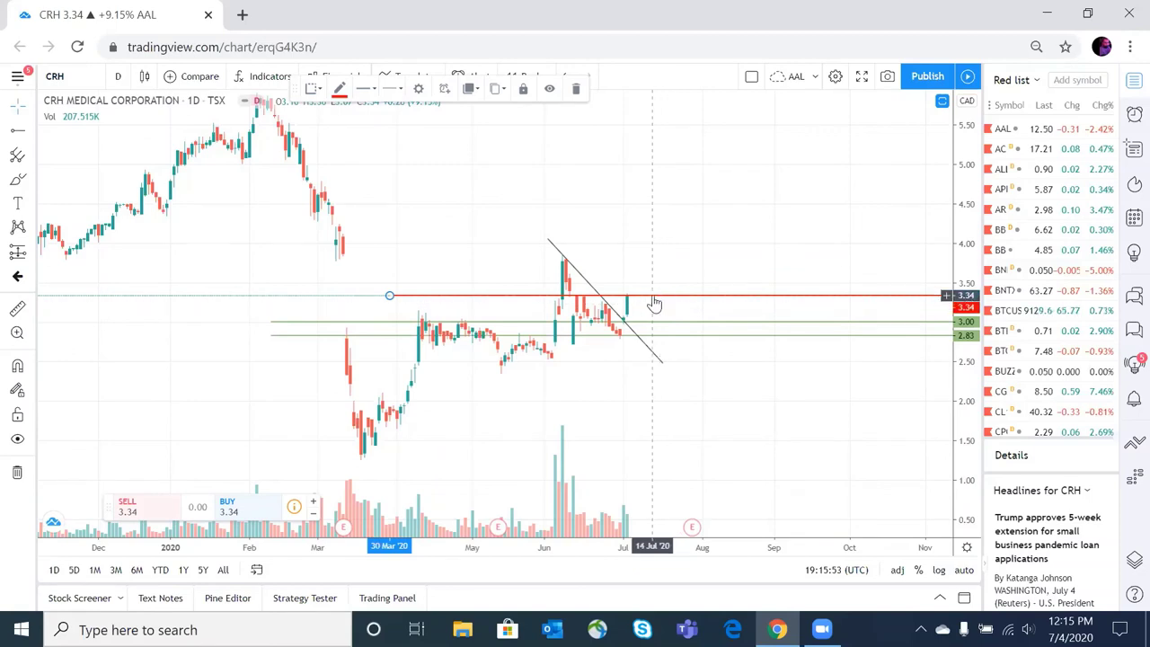
{"action": "left_click", "coordinate": [722, 440]}
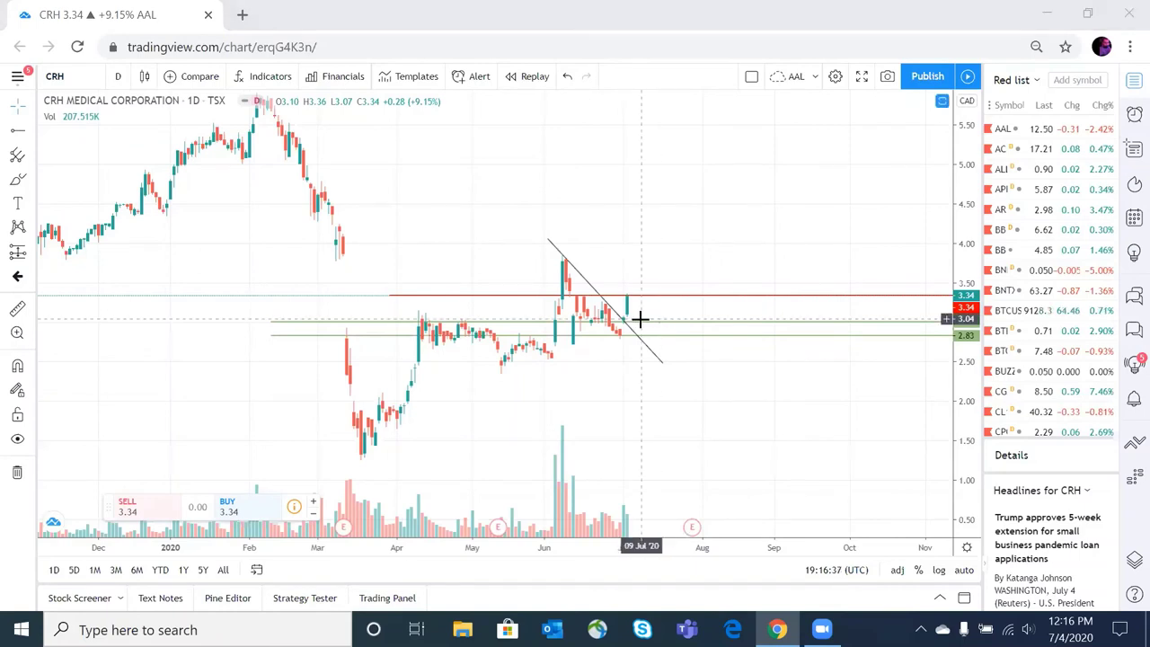
Step: Load the TSX chart of Northwest Healthcare Prop REIT (NWH.UN)
{"action": "left_click", "coordinate": [80, 79]}
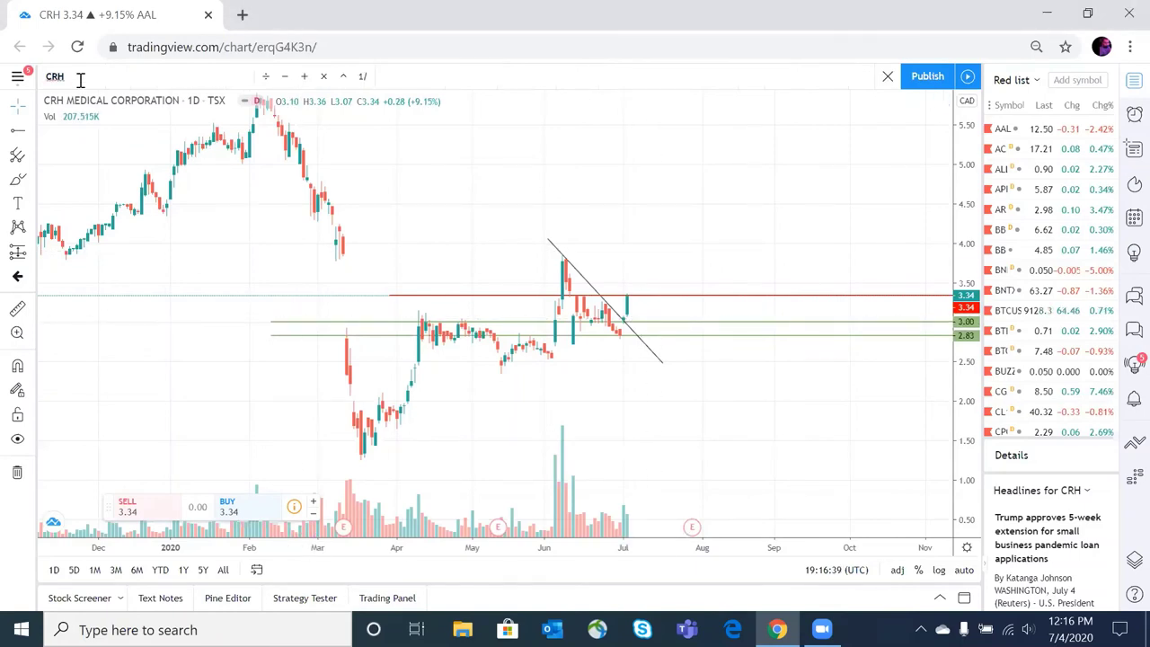
{"action": "type", "text": "N"}
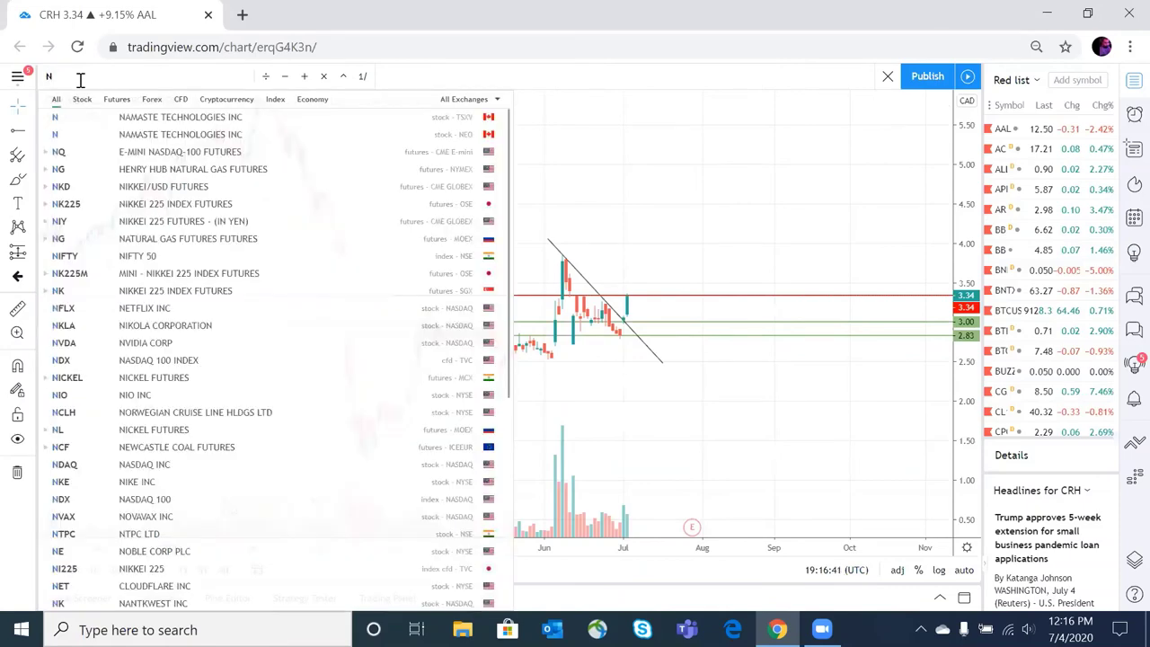
{"action": "type", "text": "WH"}
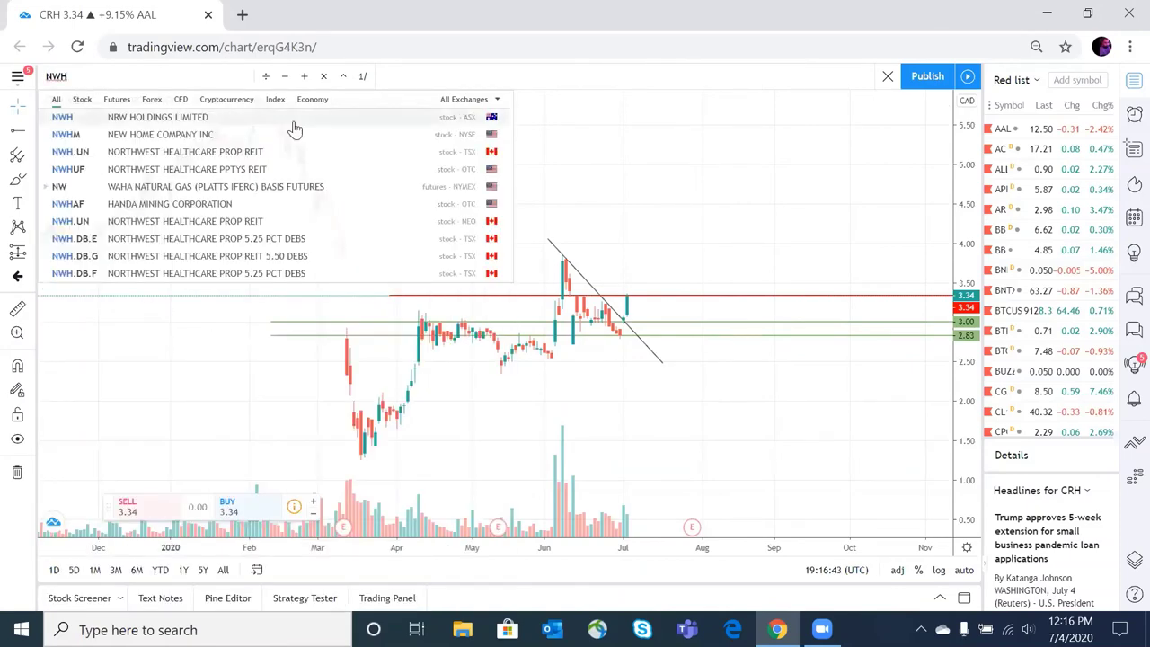
{"action": "left_click", "coordinate": [308, 152]}
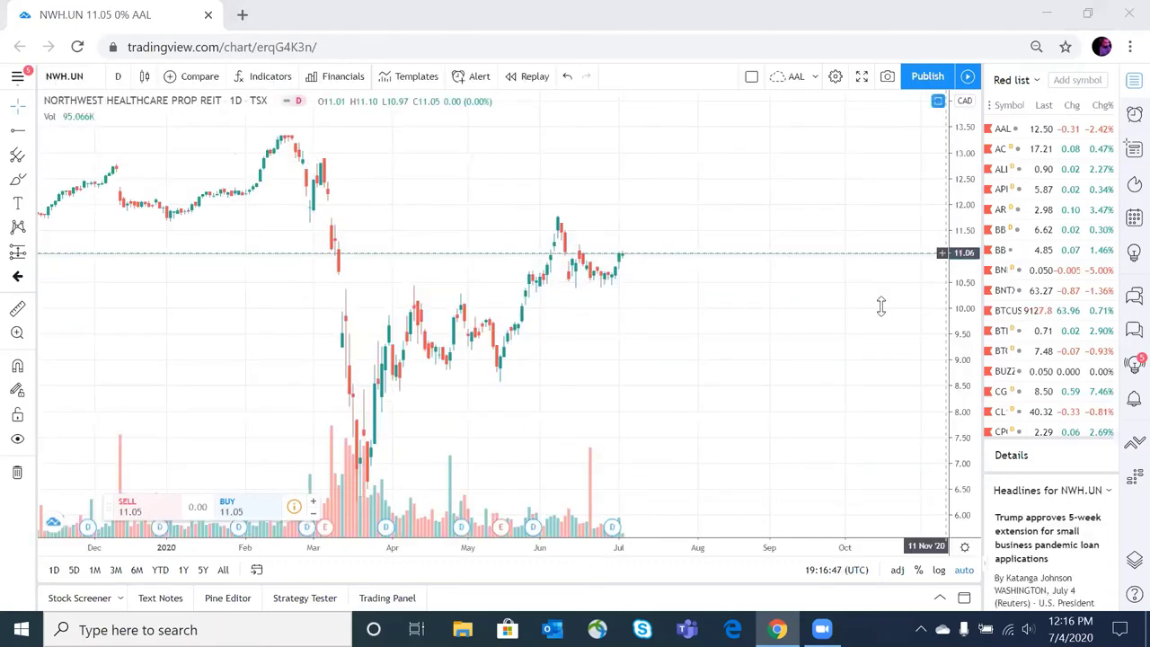
Step: Draw a horizontal ray at about 10.46 from 7 May 2020 and a trend line from 5 June 2020 at about 11.66 to 3 July at 10.48
{"action": "left_click_drag", "start_coordinate": [733, 383], "coordinate": [754, 352]}
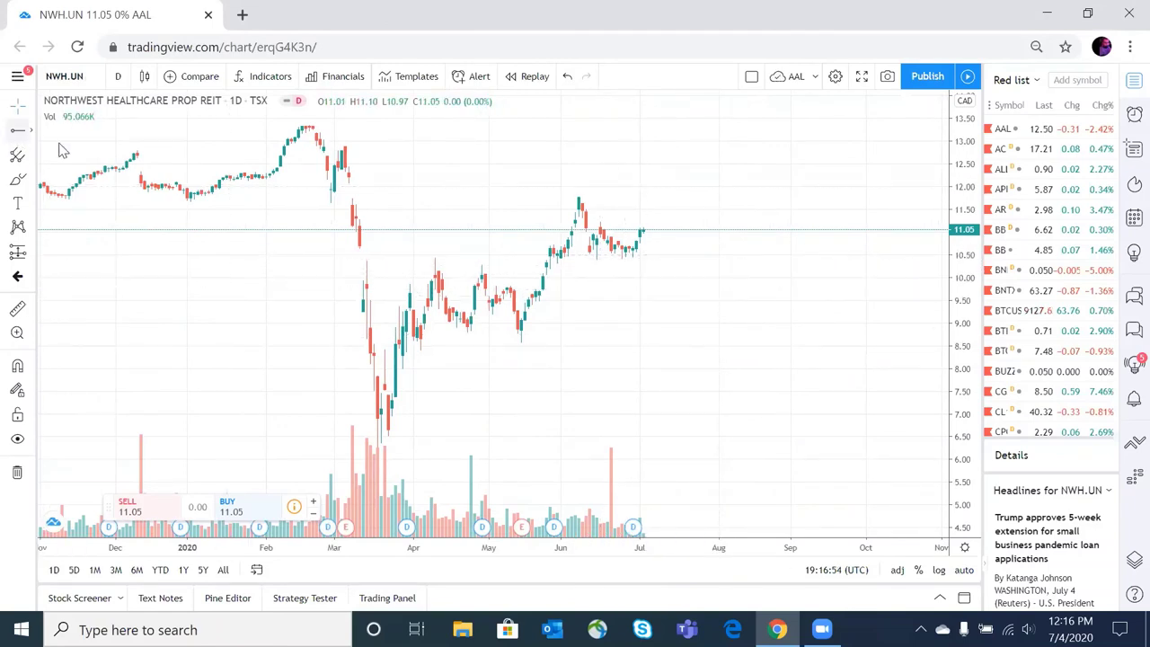
{"action": "left_click", "coordinate": [504, 257]}
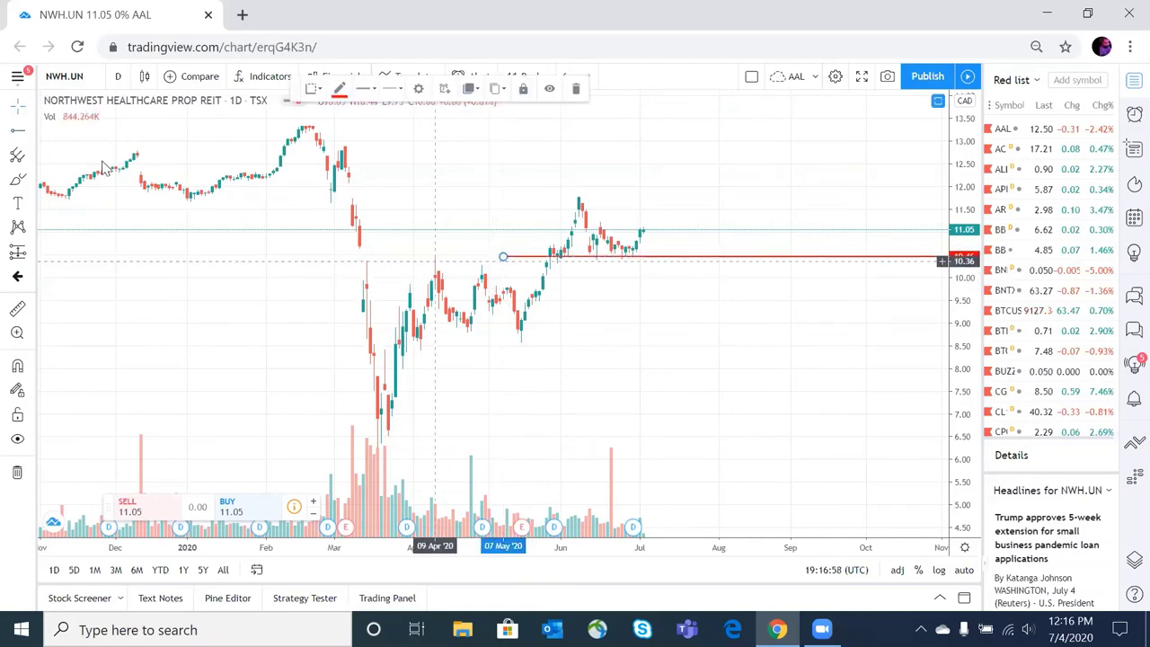
{"action": "left_click", "coordinate": [32, 132]}
{"action": "left_click", "coordinate": [81, 128]}
{"action": "left_click", "coordinate": [576, 201]}
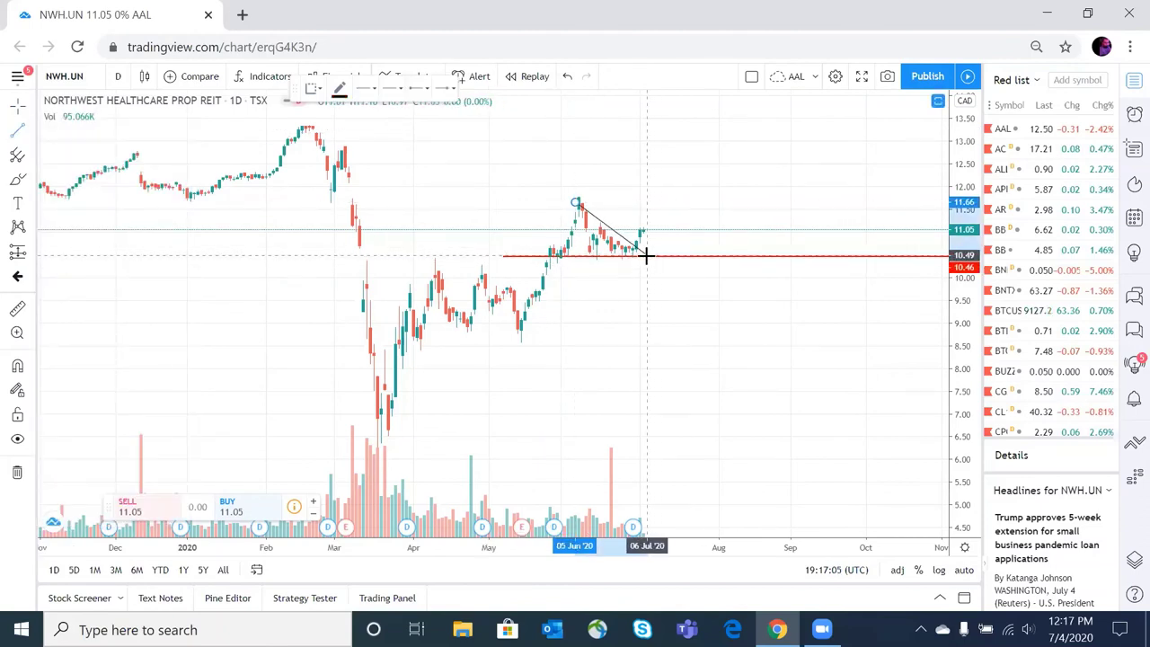
{"action": "left_click", "coordinate": [643, 256]}
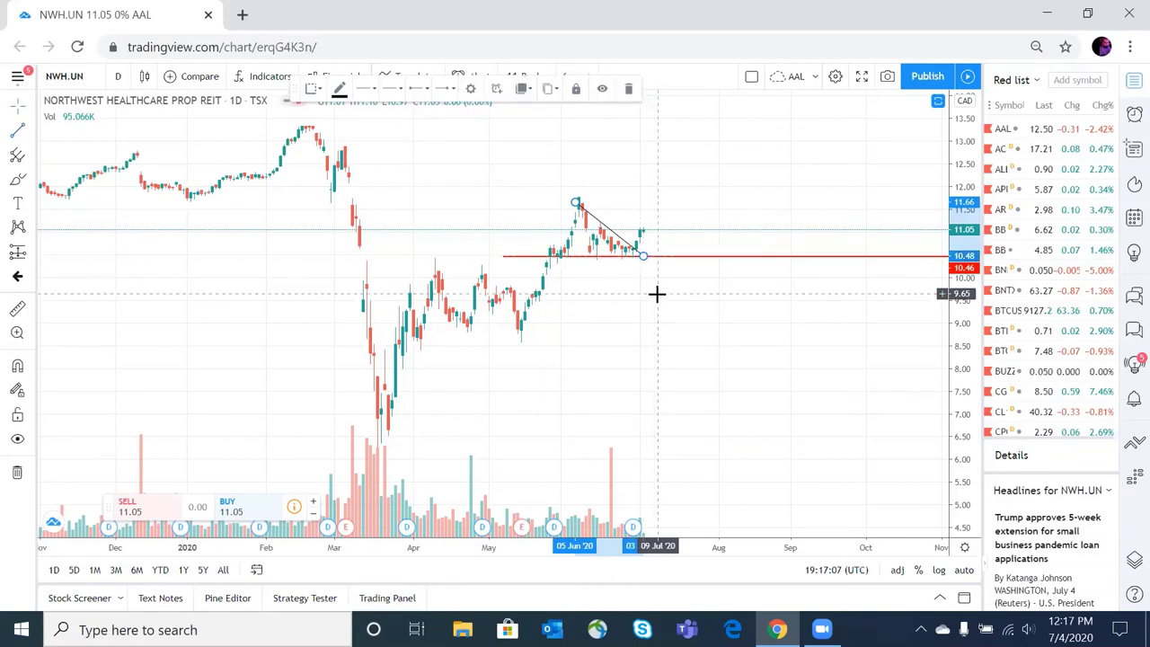
{"action": "left_click", "coordinate": [656, 293]}
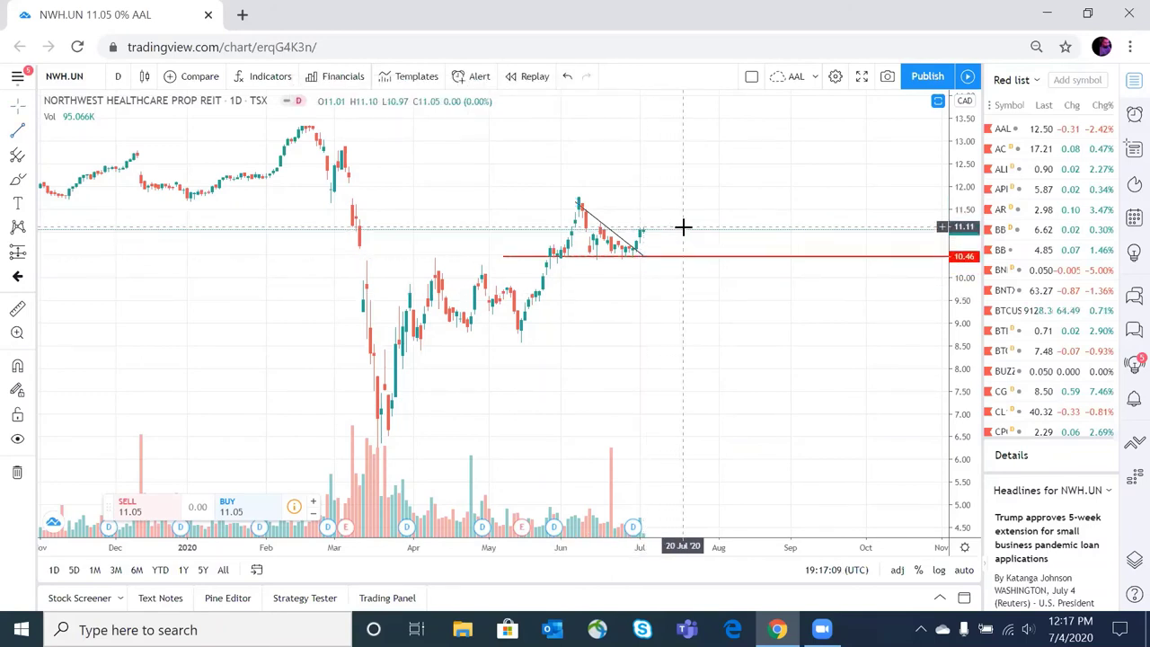
Step: Draw a second horizontal ray on the NWH.UN price at about 11.06, starting on 6 May 2020
{"action": "left_click", "coordinate": [18, 130]}
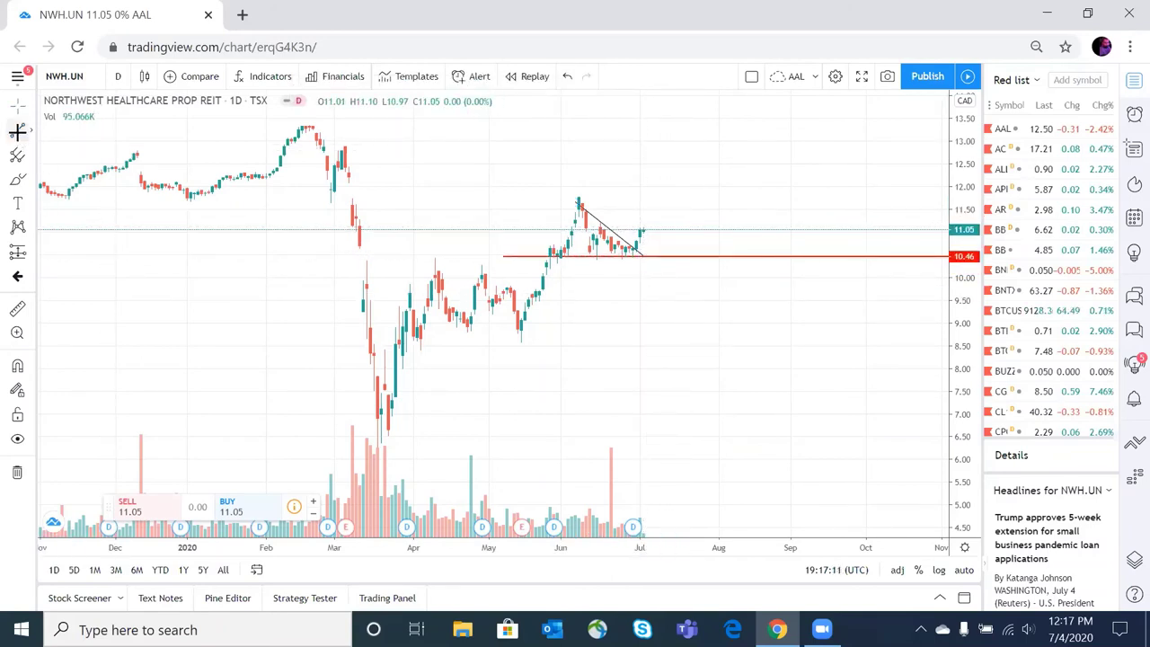
{"action": "left_click", "coordinate": [34, 132]}
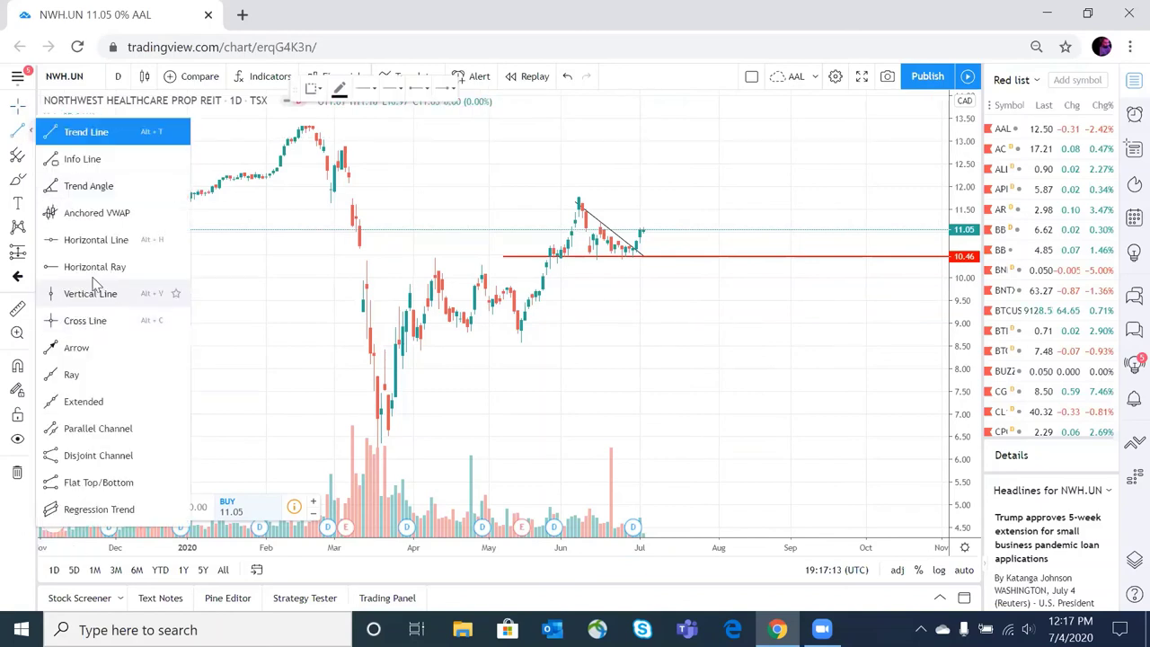
{"action": "left_click", "coordinate": [77, 264]}
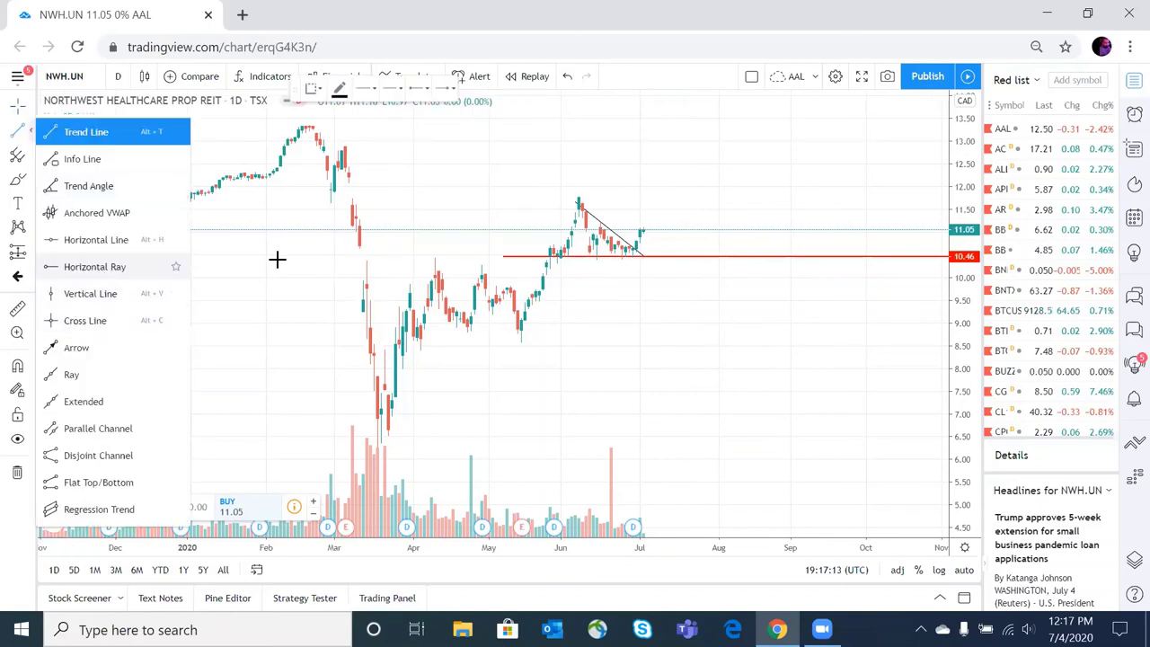
{"action": "left_click", "coordinate": [501, 229]}
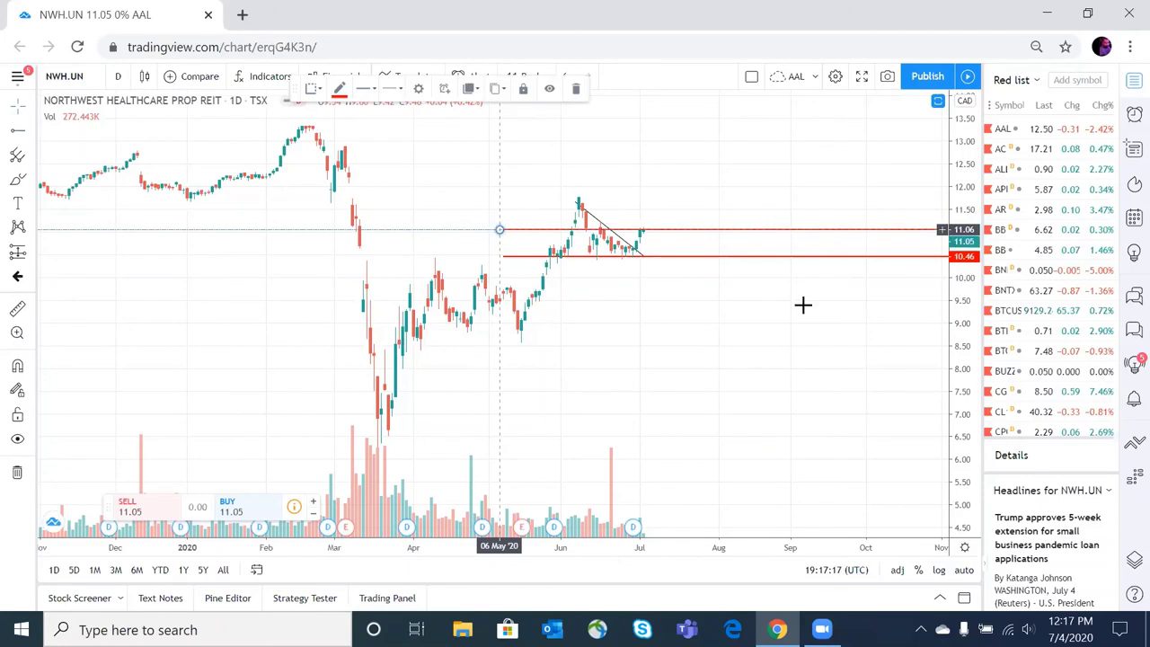
{"action": "left_click", "coordinate": [713, 198]}
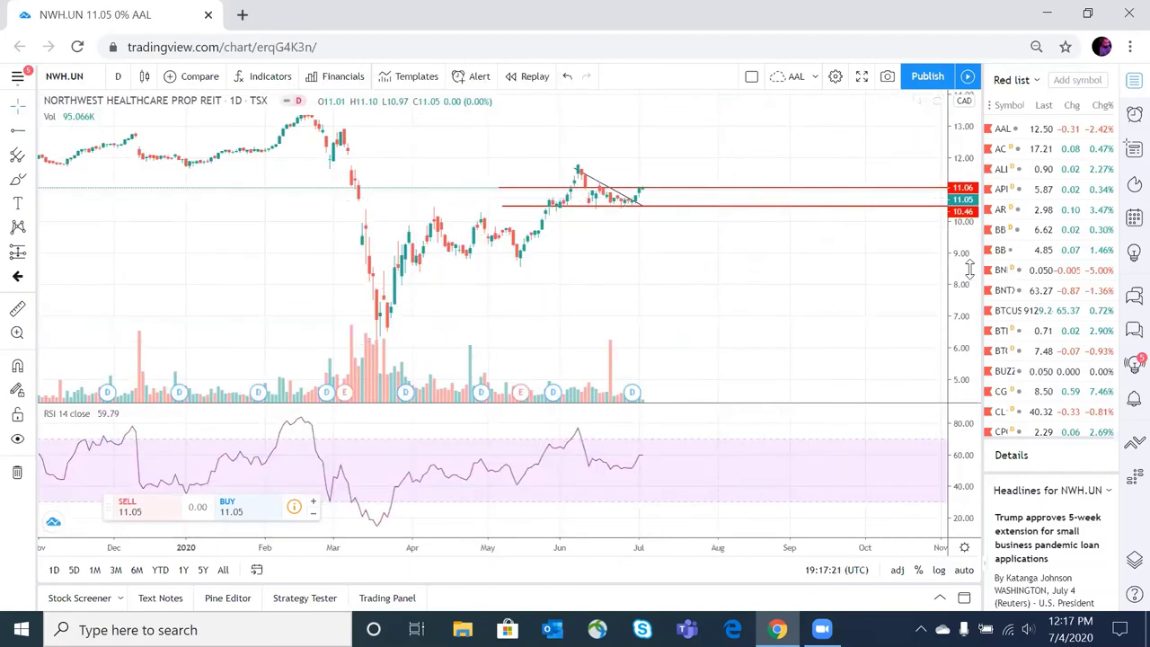
Step: Examine NWH.UN's recent price action around the two horizontal rays and the descending trend line at close range
{"action": "left_click_drag", "start_coordinate": [968, 269], "coordinate": [968, 305]}
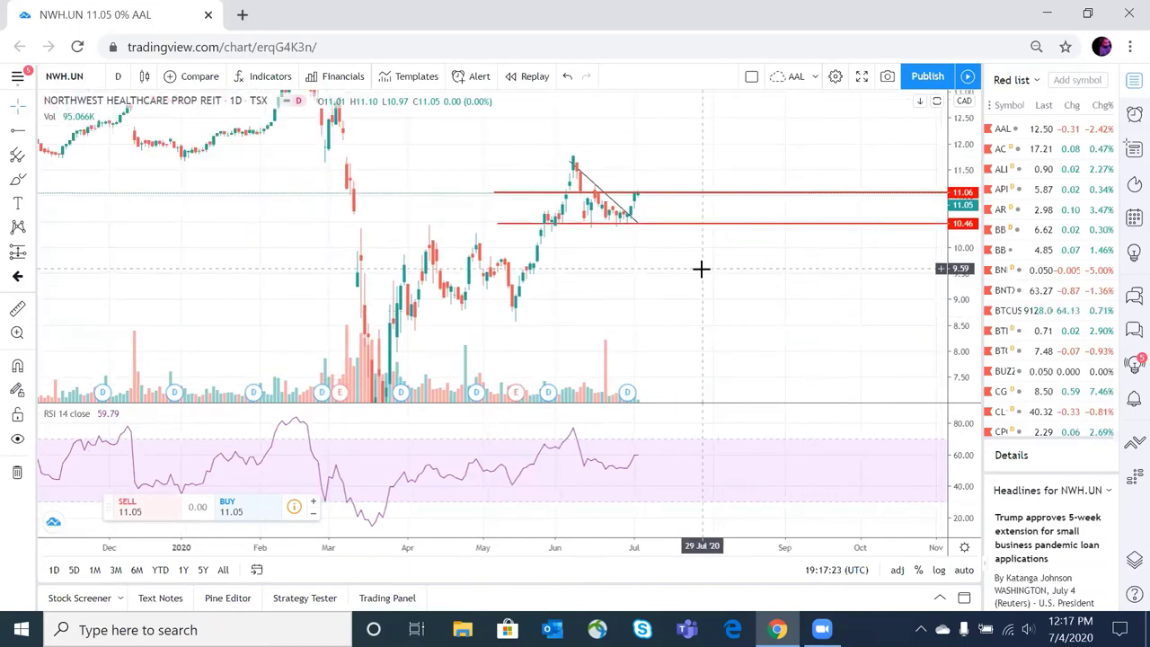
{"action": "scroll", "coordinate": [701, 268], "scroll_direction": "up", "scroll_amount": 3}
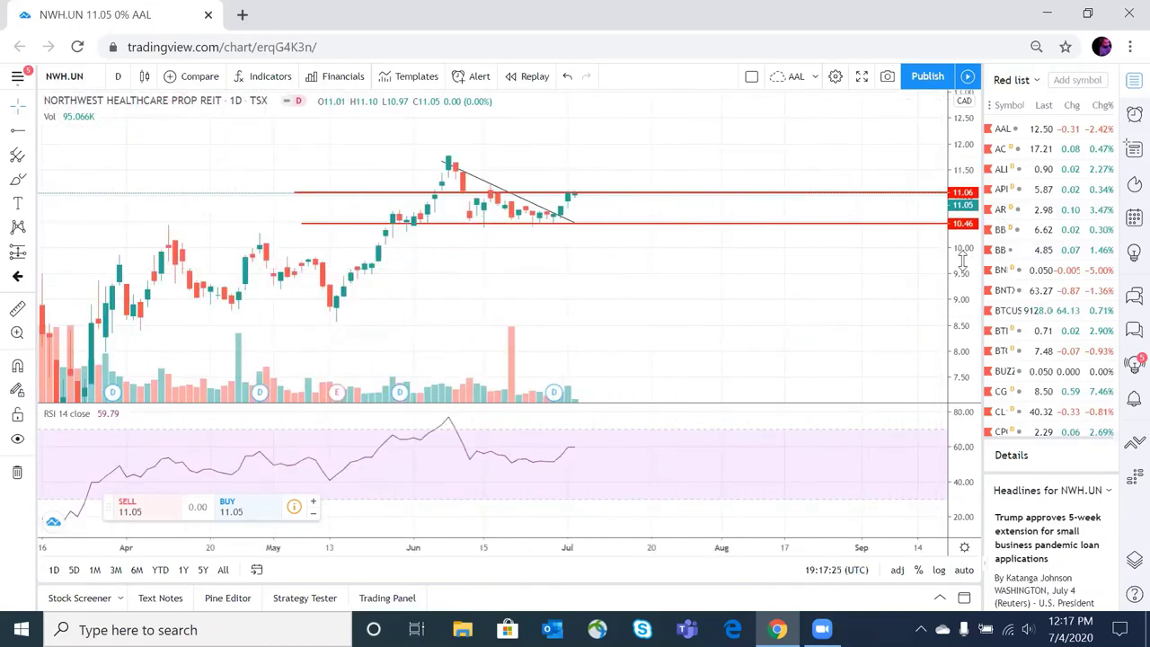
{"action": "left_click_drag", "start_coordinate": [962, 254], "coordinate": [961, 290]}
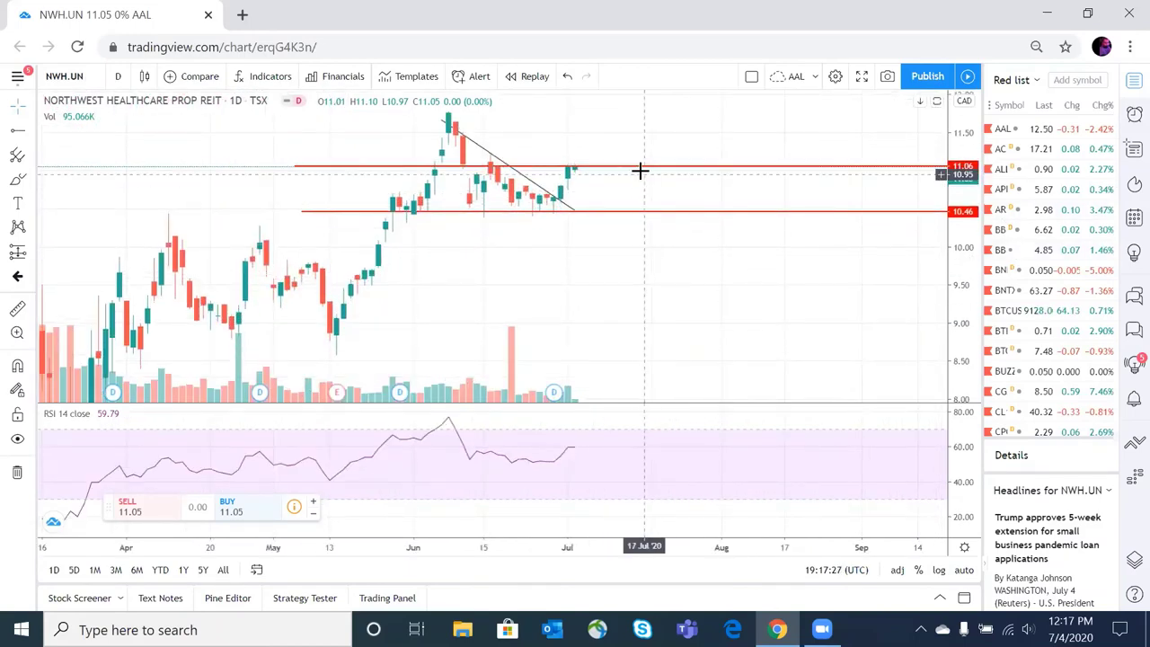
{"action": "left_click_drag", "start_coordinate": [959, 279], "coordinate": [962, 266]}
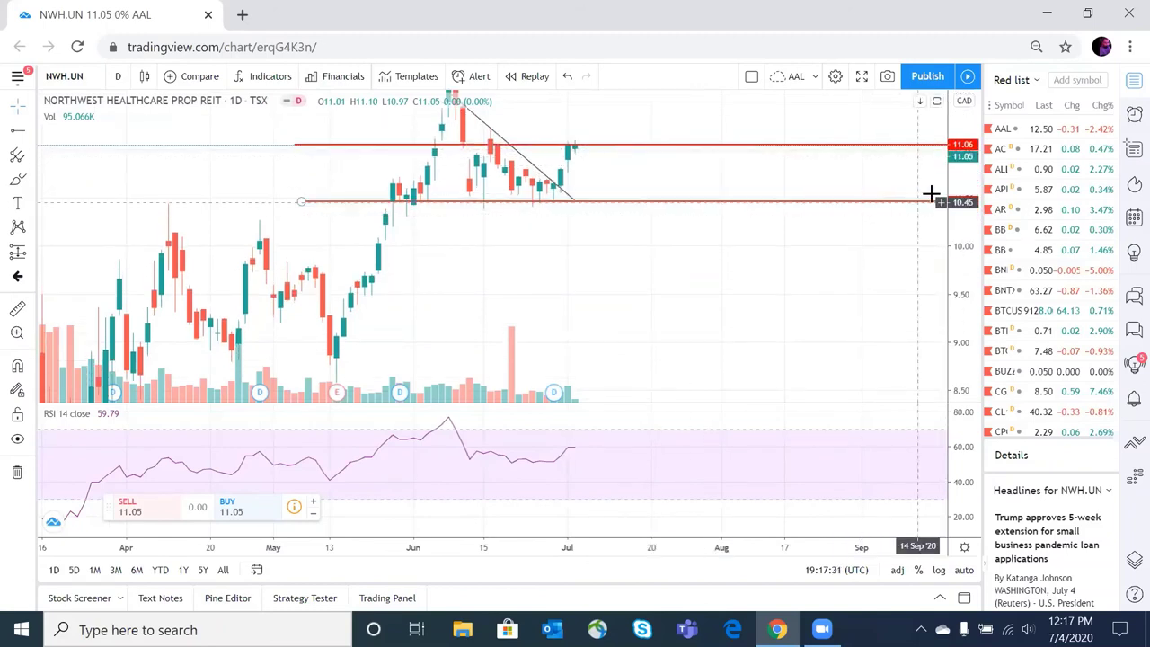
{"action": "left_click_drag", "start_coordinate": [952, 210], "coordinate": [953, 225]}
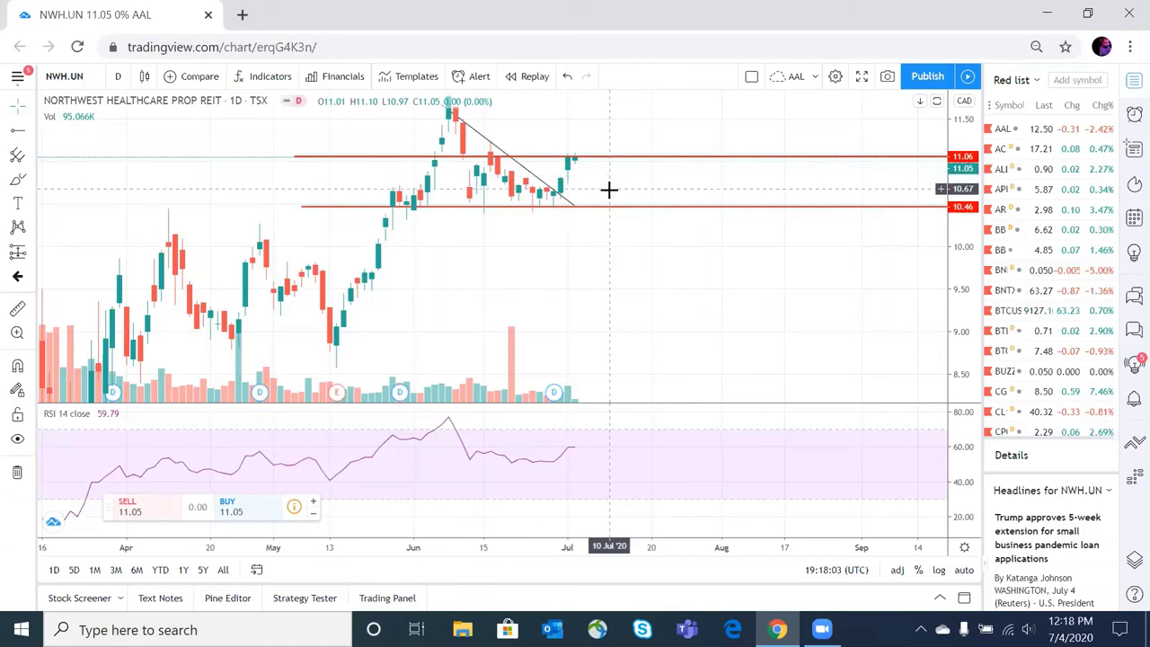
{"action": "double_click", "coordinate": [667, 316]}
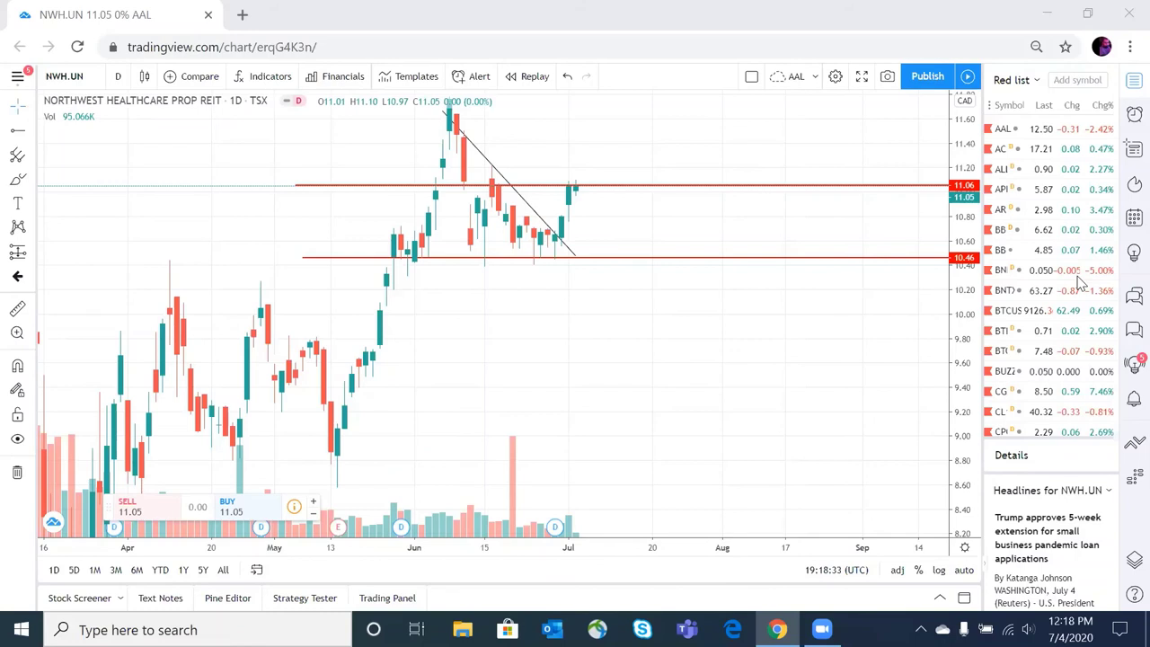
Step: Load the TSX chart of Canadian Tire Corporation Class A (CTC.A)
{"action": "left_click", "coordinate": [79, 76]}
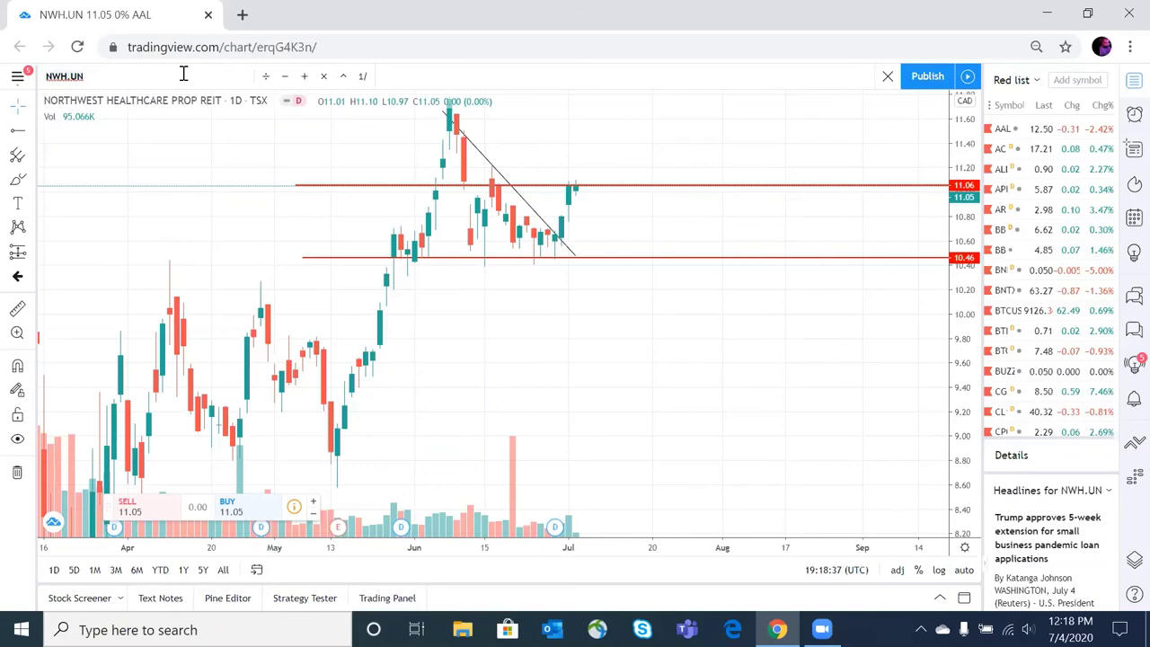
{"action": "type", "text": "CTC."}
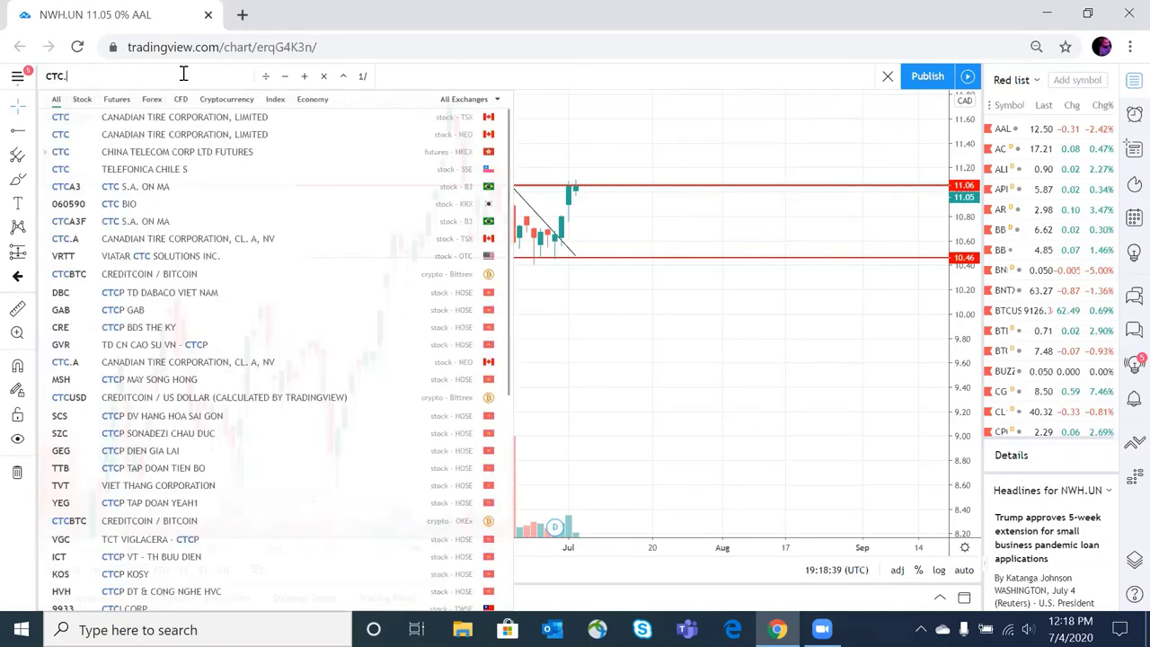
{"action": "left_click", "coordinate": [187, 119]}
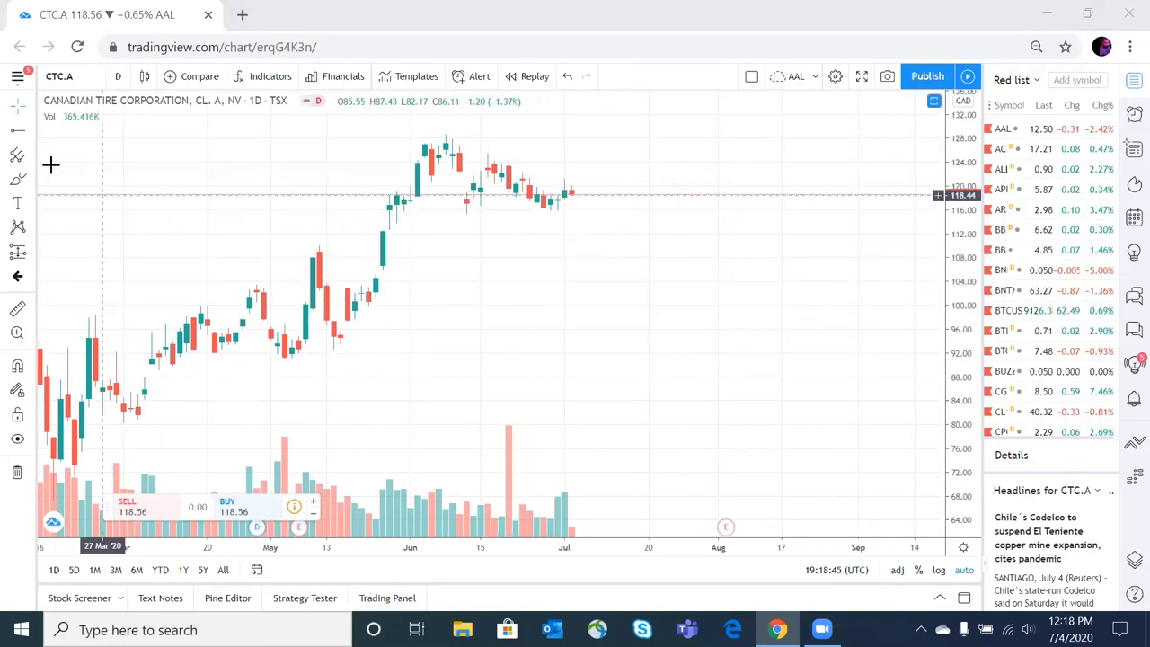
Step: Draw a horizontal ray at about 116.41 and a descending trend line from 5 June 2020 at about 128.62 to 20 July at about 112.34
{"action": "left_click", "coordinate": [17, 130]}
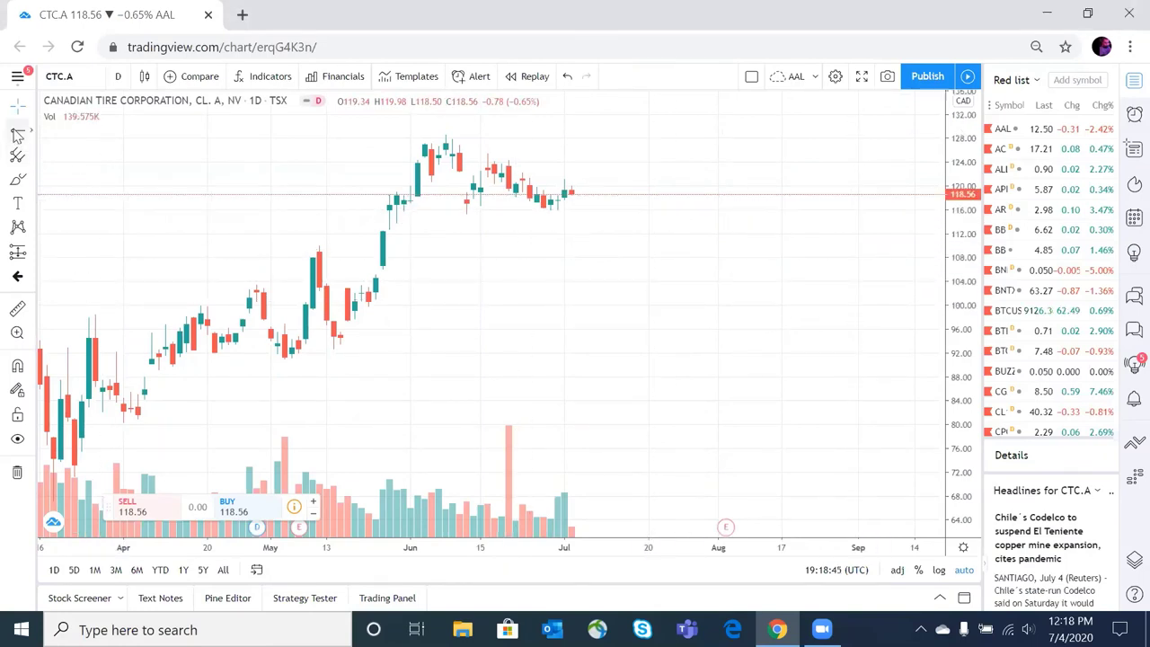
{"action": "left_click", "coordinate": [306, 207]}
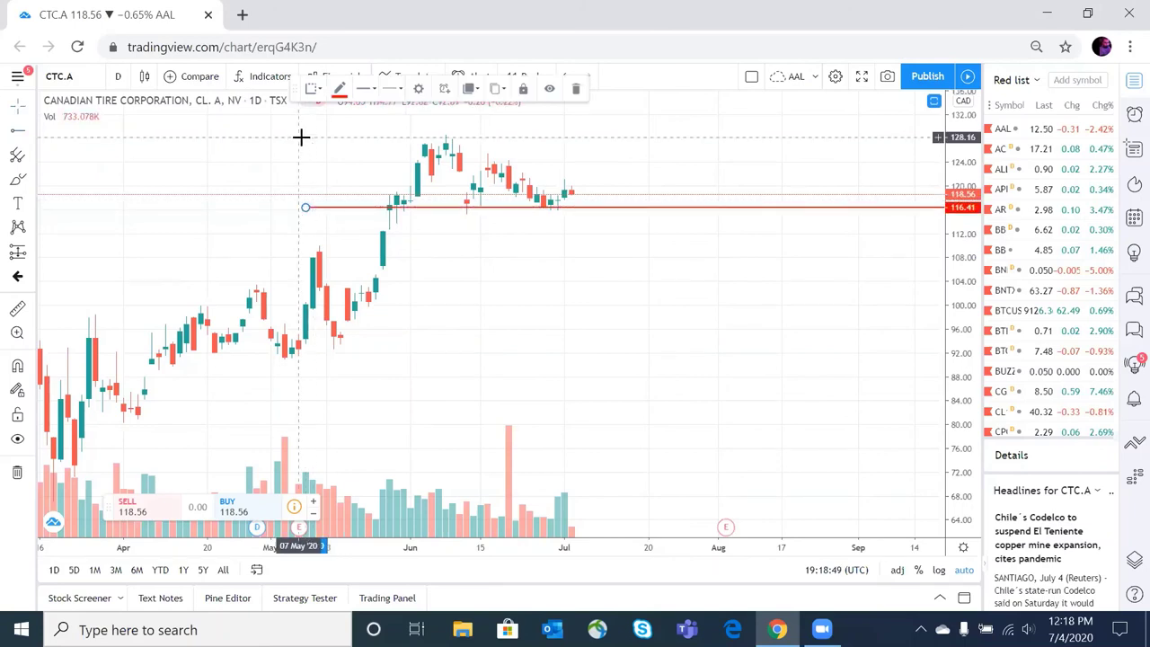
{"action": "left_click", "coordinate": [30, 135]}
{"action": "left_click", "coordinate": [63, 134]}
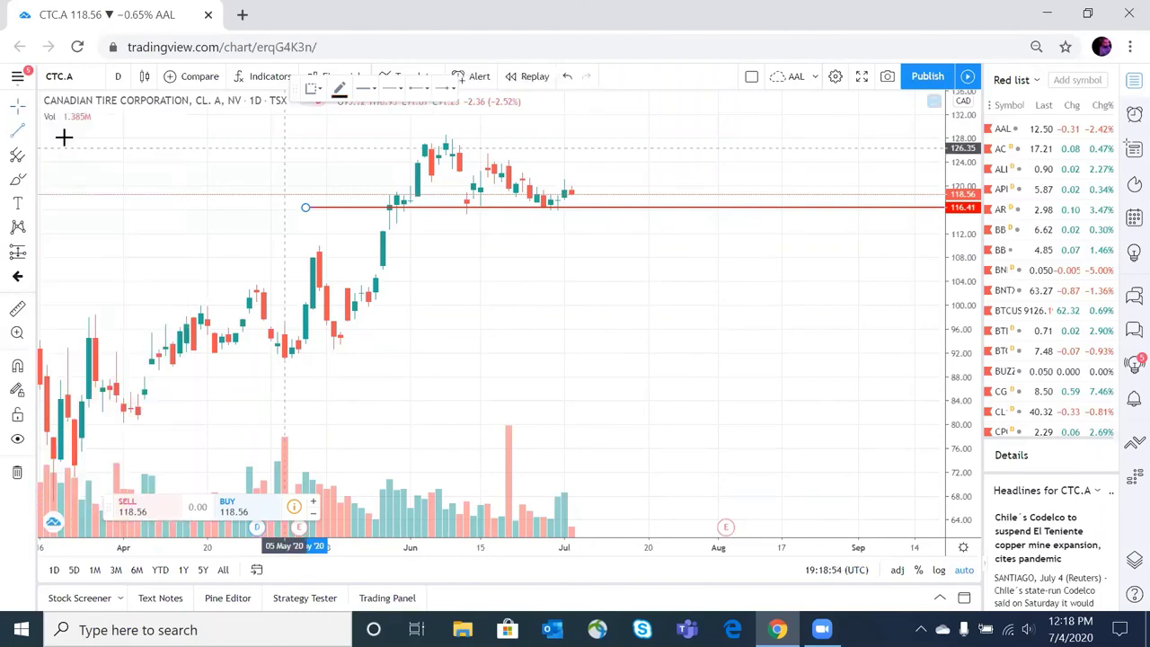
{"action": "left_click", "coordinate": [439, 134]}
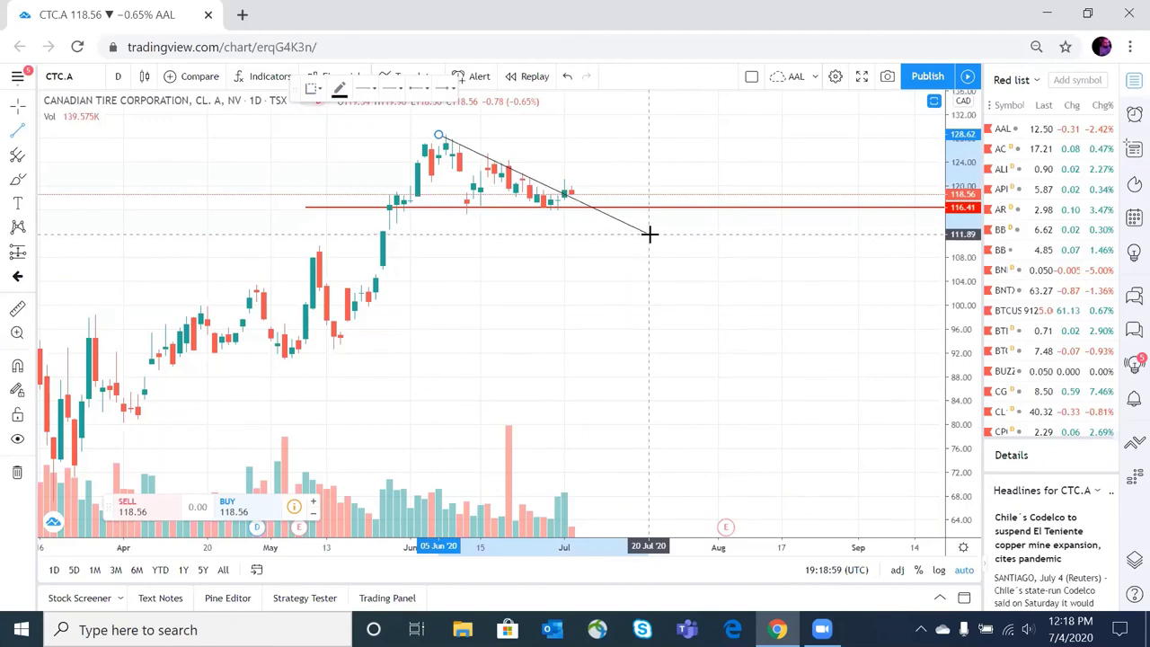
{"action": "left_click", "coordinate": [646, 232]}
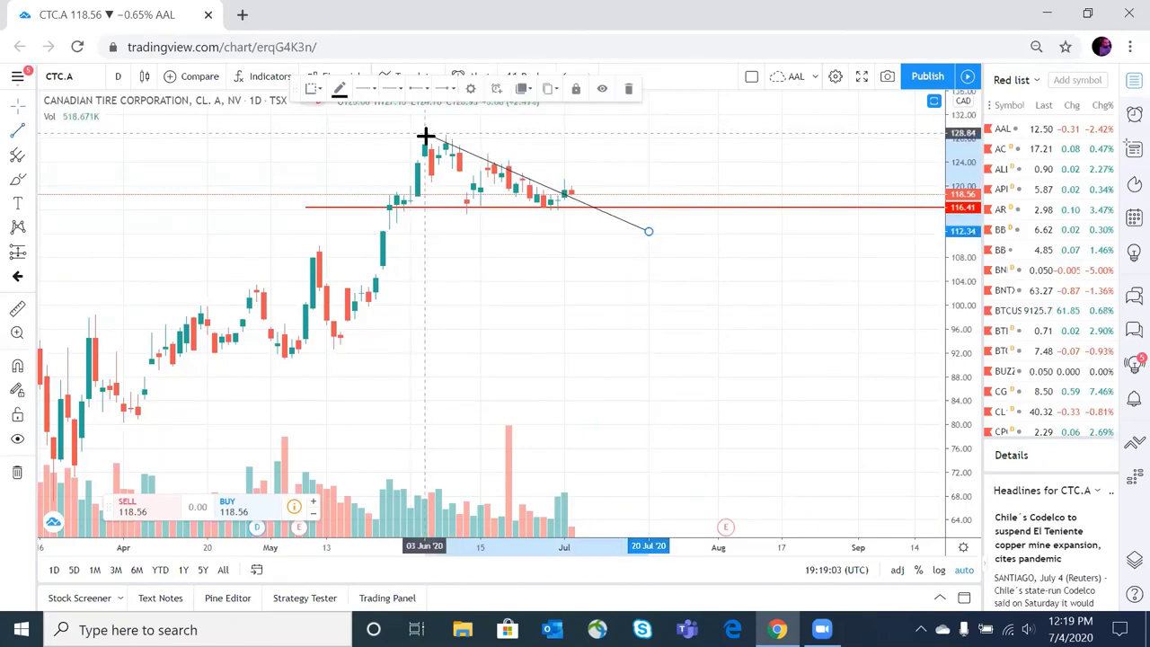
Step: Move the descending trend line's start to 3 June 2020 at about 129.97 and its end to 21 July at about 113
{"action": "left_click_drag", "start_coordinate": [426, 134], "coordinate": [425, 127]}
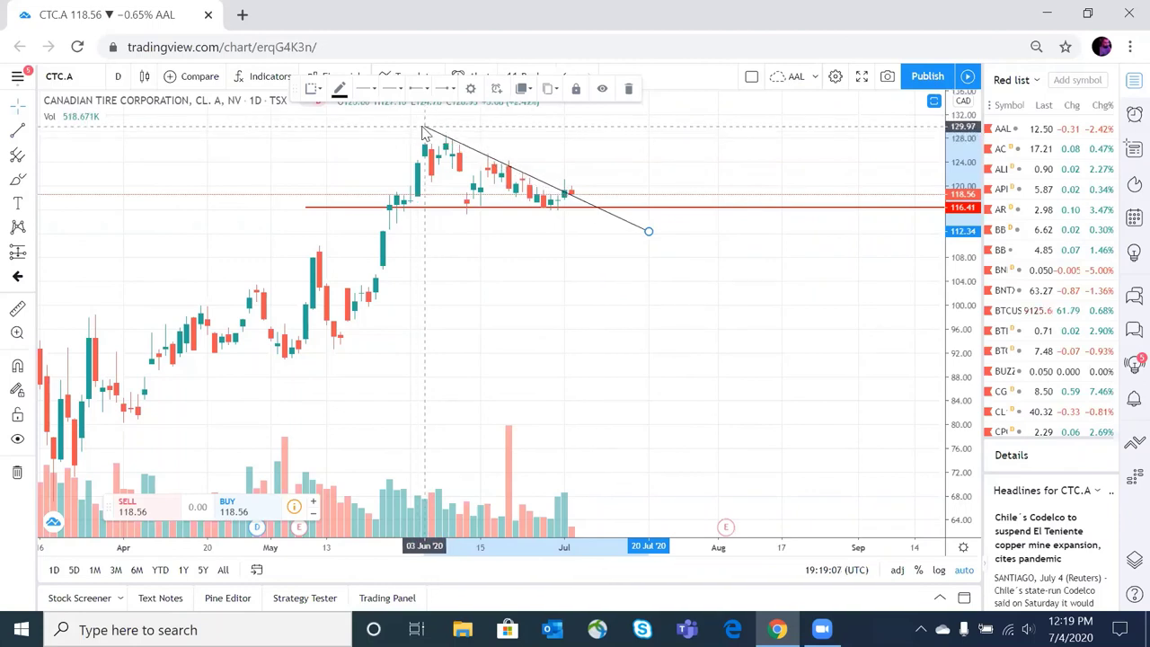
{"action": "left_click_drag", "start_coordinate": [649, 232], "coordinate": [657, 226]}
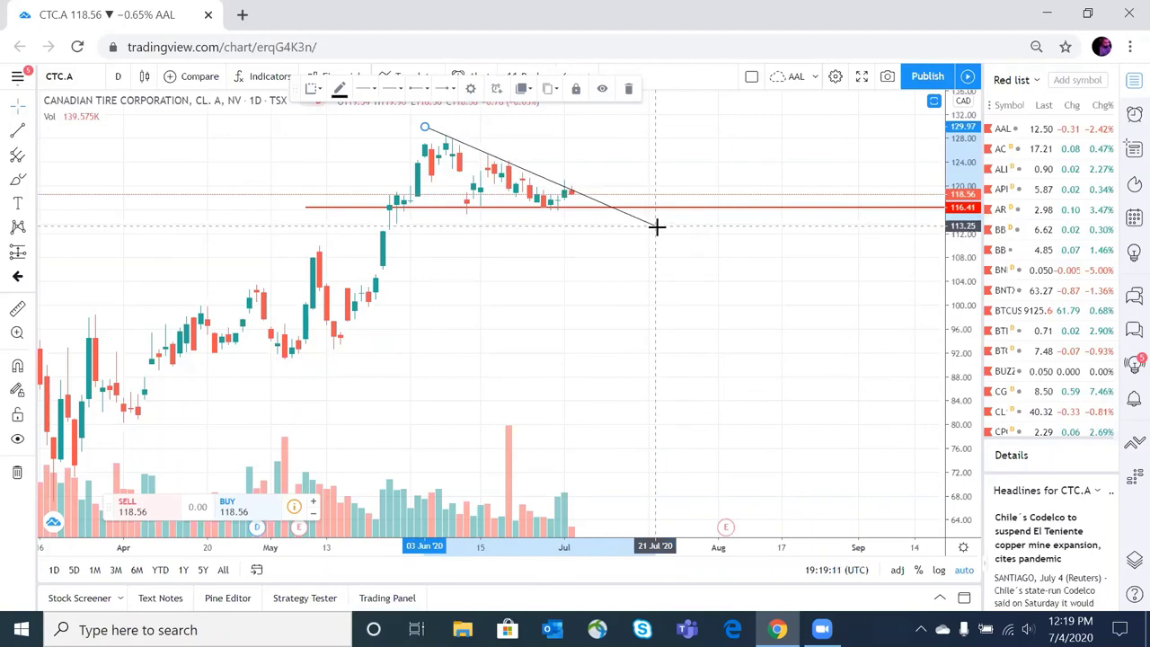
{"action": "left_click_drag", "start_coordinate": [656, 226], "coordinate": [654, 230]}
{"action": "left_click", "coordinate": [621, 244]}
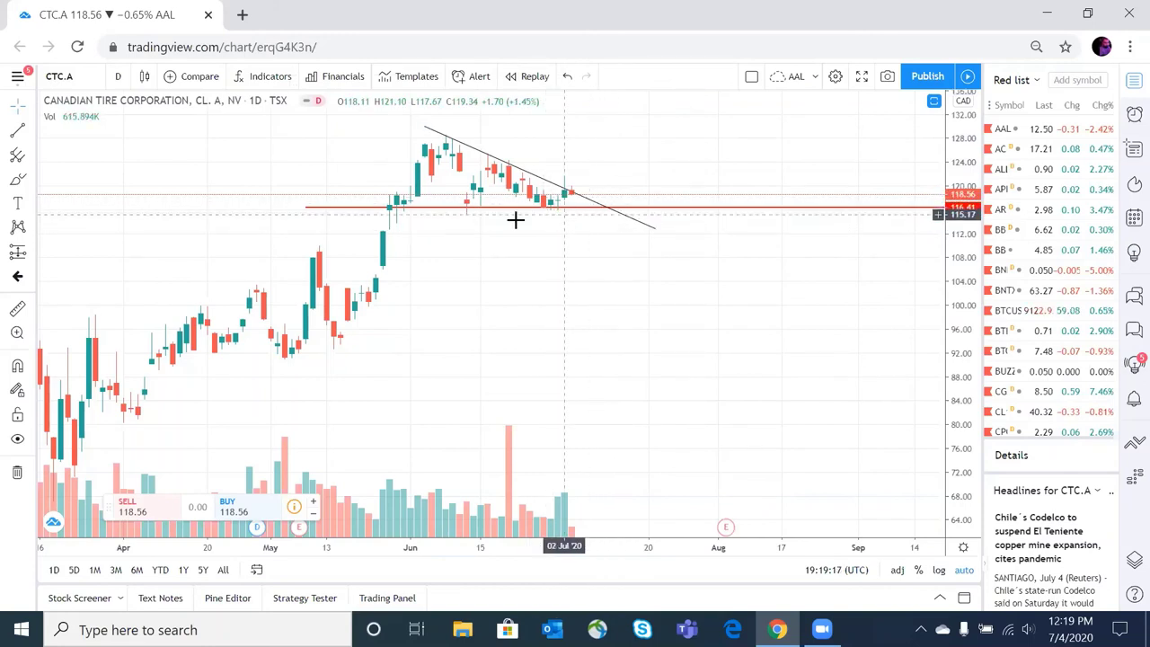
Step: Draw an ascending trend line from 29 June 2020 at about 116.18 to 4 August at about 132.12
{"action": "left_click", "coordinate": [27, 132]}
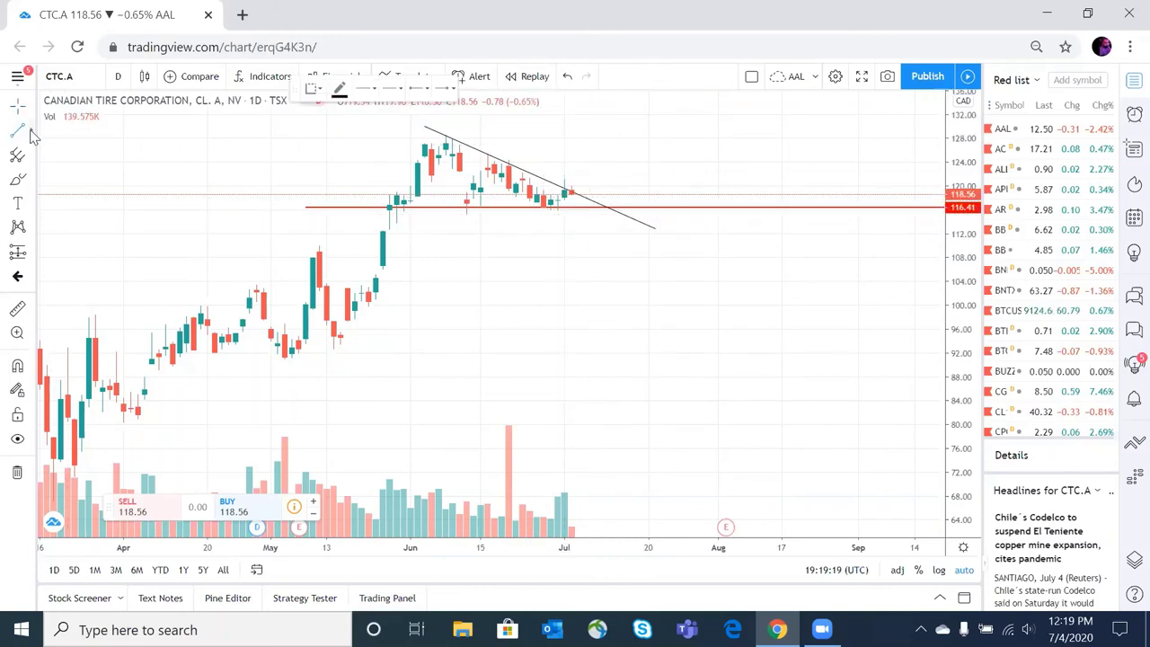
{"action": "left_click", "coordinate": [31, 133]}
{"action": "left_click", "coordinate": [60, 129]}
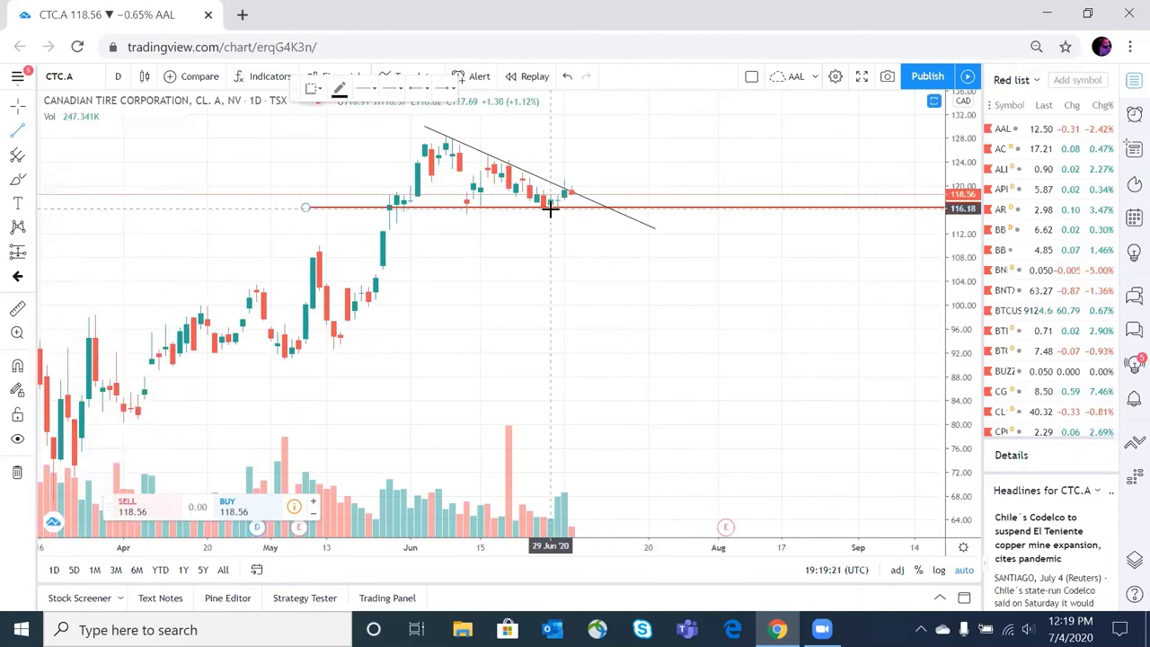
{"action": "left_click", "coordinate": [573, 195]}
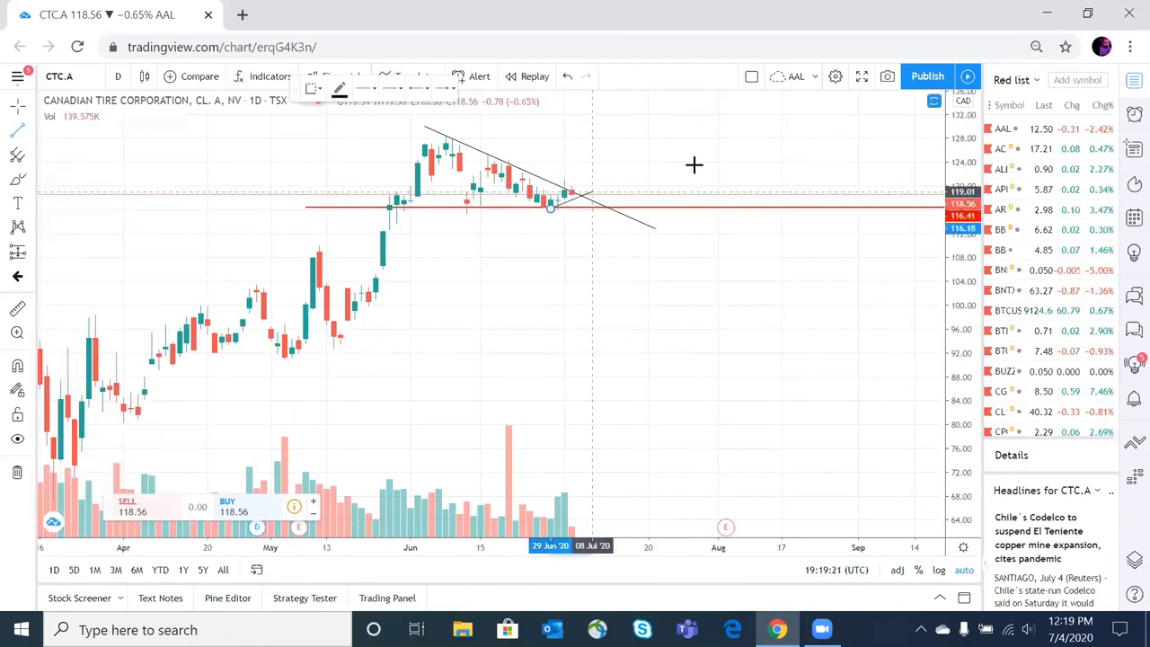
{"action": "left_click", "coordinate": [716, 114]}
Step: Draw a second horizontal ray on the CTC.A price at about 123.30, starting on 5 May 2020
{"action": "left_click", "coordinate": [31, 133]}
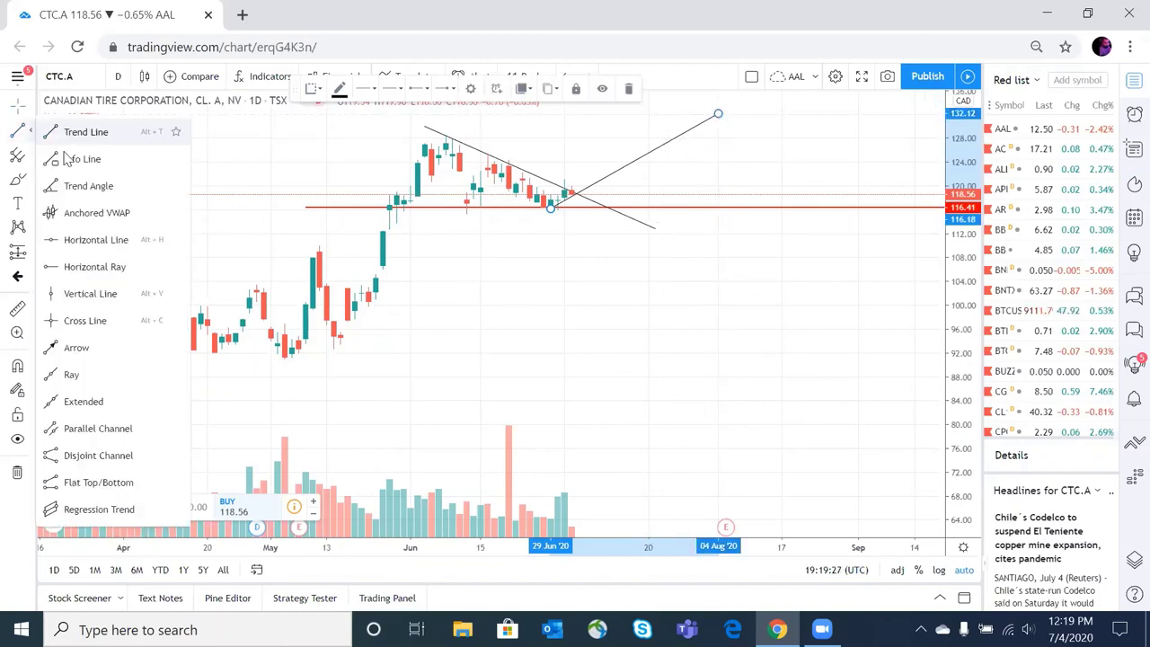
{"action": "left_click", "coordinate": [82, 266]}
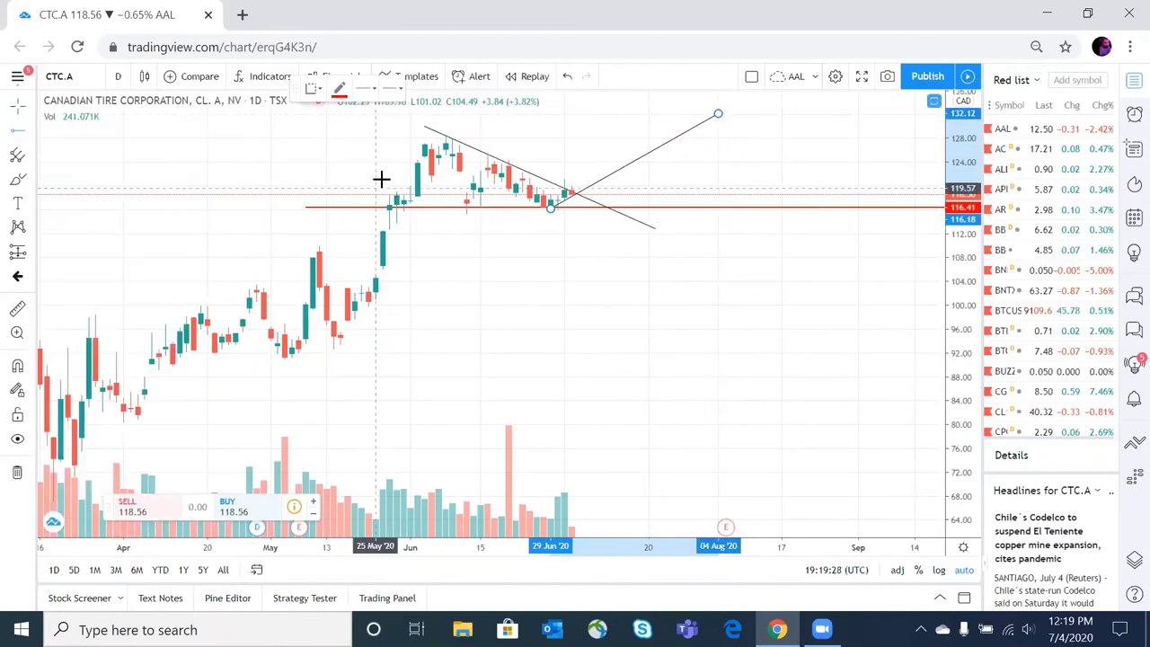
{"action": "left_click", "coordinate": [284, 166]}
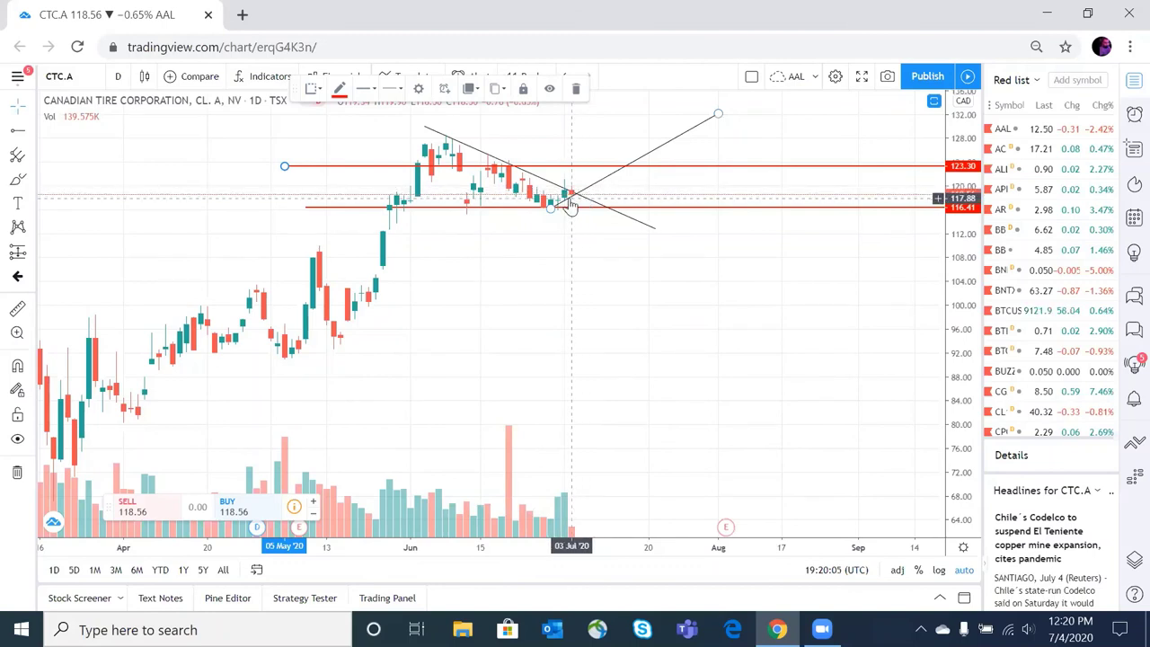
Step: Show the 14-period RSI indicator below the CTC.A price chart
{"action": "left_click", "coordinate": [937, 212]}
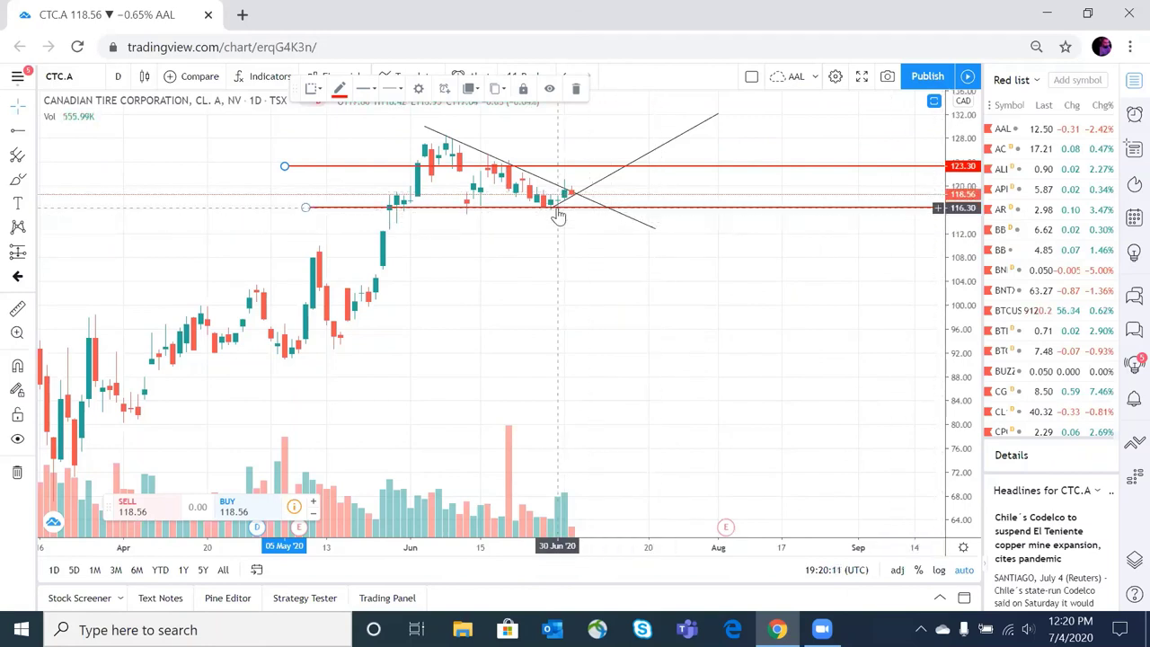
{"action": "left_click", "coordinate": [585, 198]}
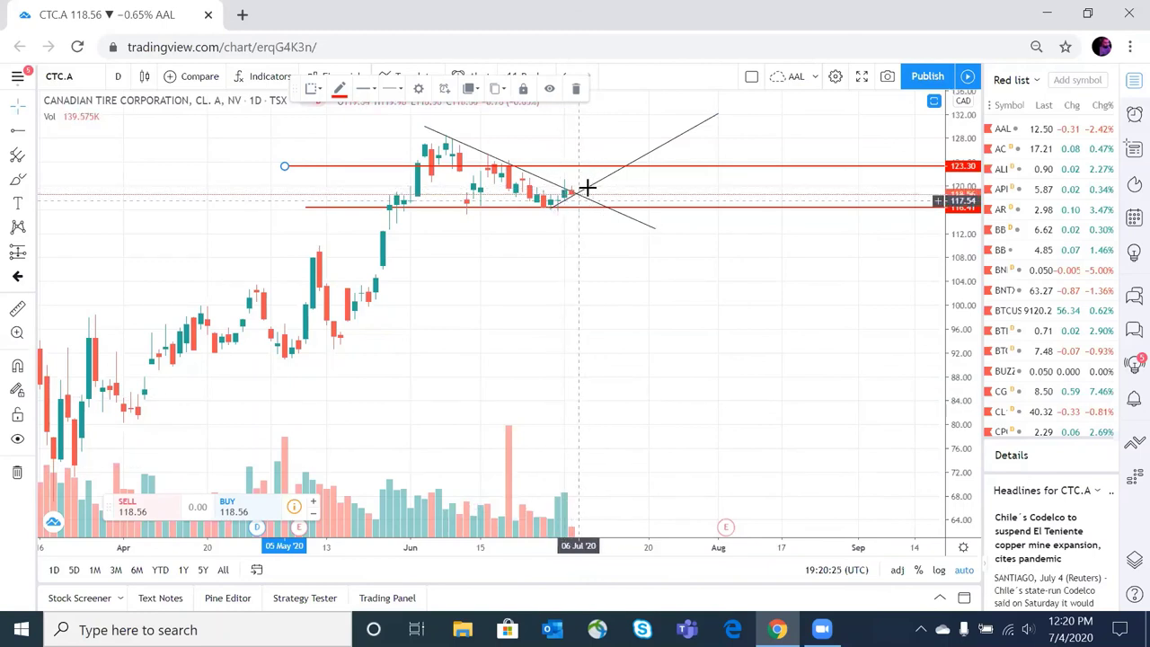
{"action": "left_click", "coordinate": [744, 357]}
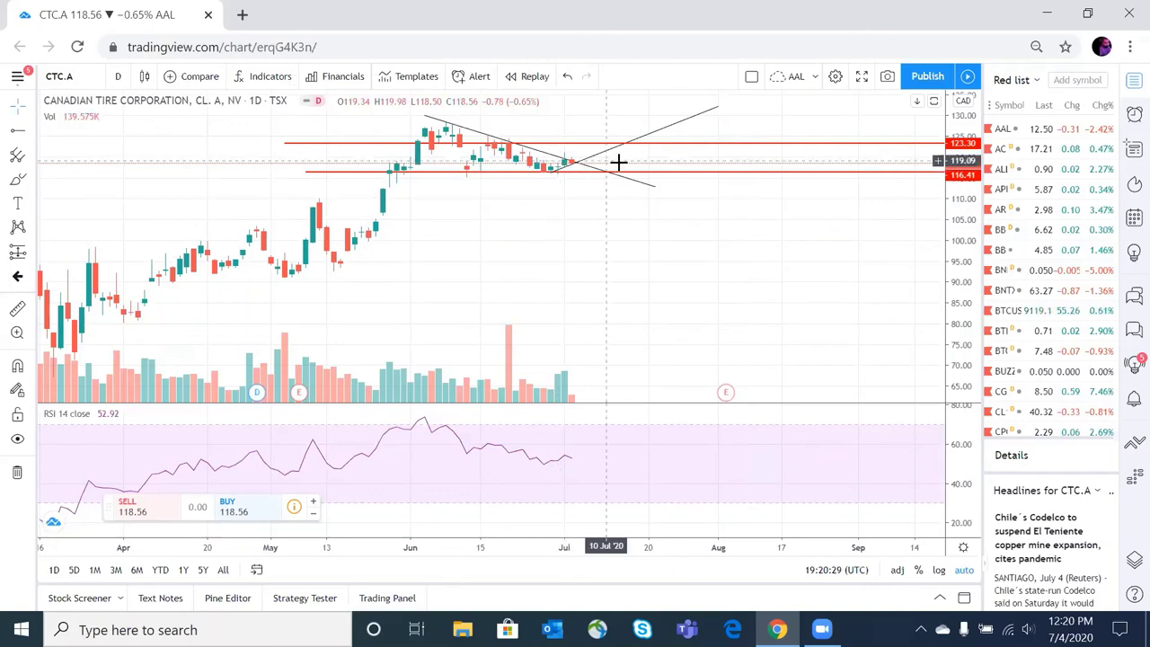
{"action": "mouse_move", "coordinate": [571, 518]}
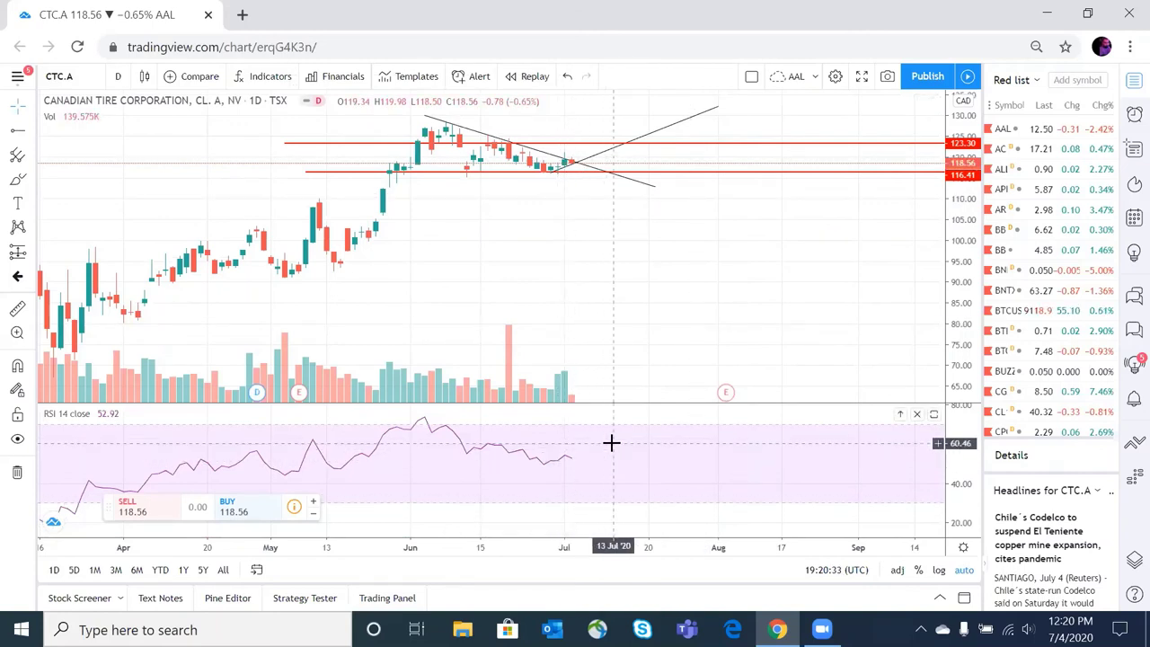
{"action": "left_click", "coordinate": [17, 130]}
{"action": "left_click", "coordinate": [425, 418]}
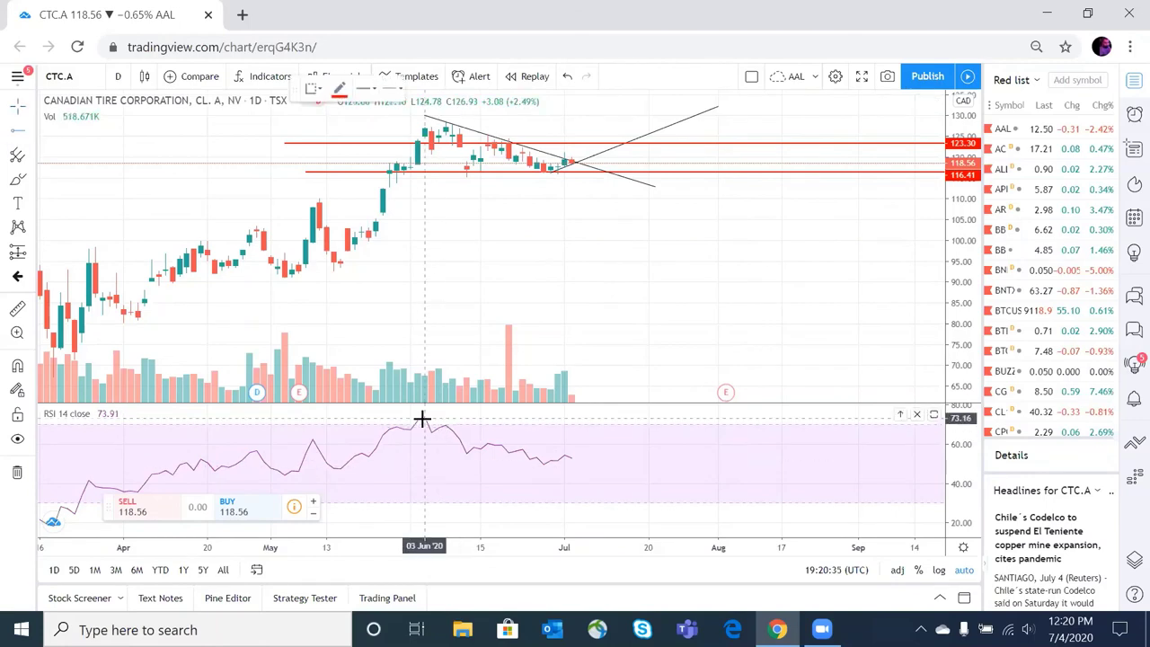
{"action": "scroll", "coordinate": [651, 472], "scroll_direction": "left", "scroll_amount": 5}
{"action": "left_click_drag", "start_coordinate": [571, 473], "coordinate": [431, 462]}
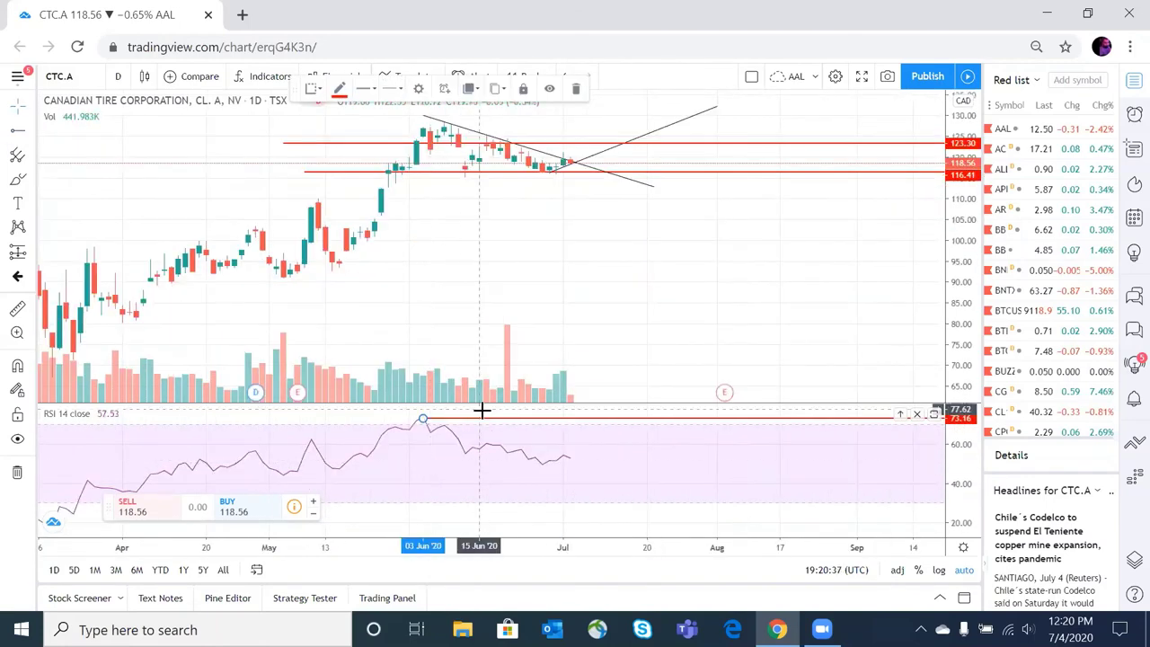
{"action": "key", "text": "Delete"}
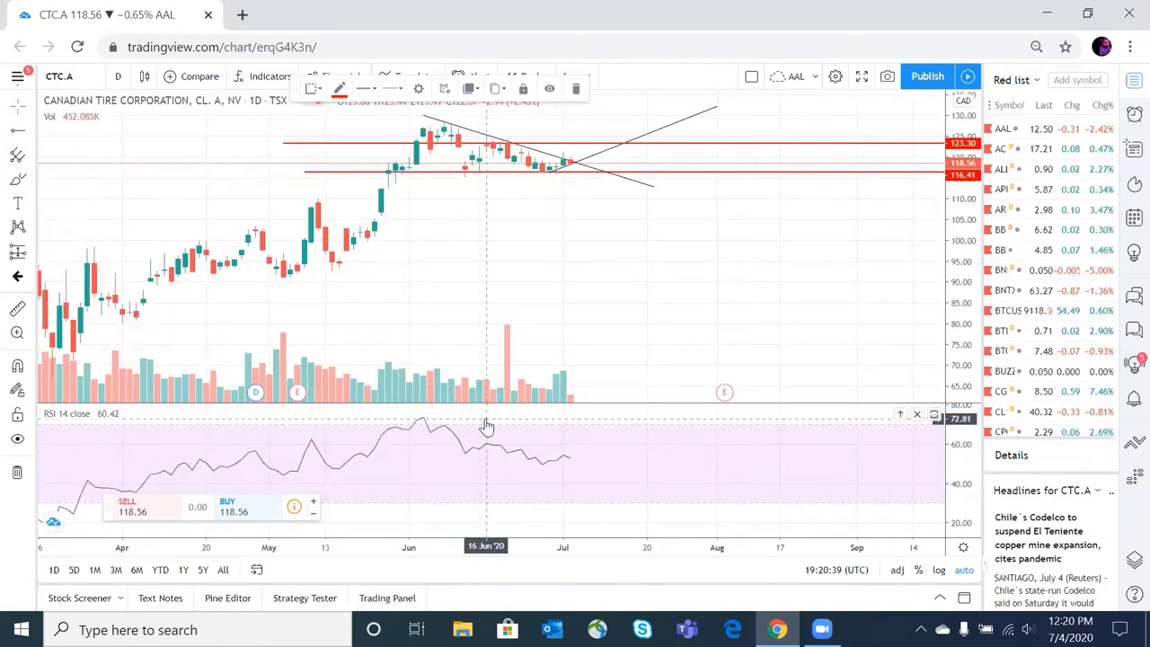
Step: Draw a descending trend line over the RSI peaks from 1 June 2020 at about 76.59 to 15 July at about 45.70
{"action": "left_click", "coordinate": [32, 132]}
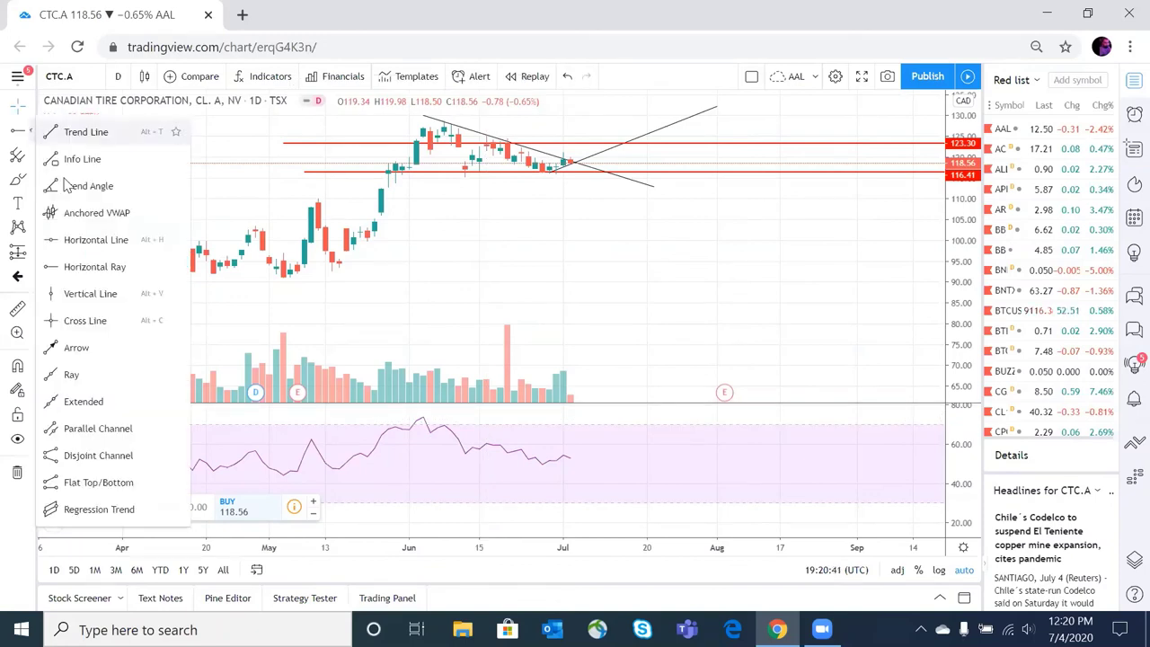
{"action": "left_click", "coordinate": [77, 130]}
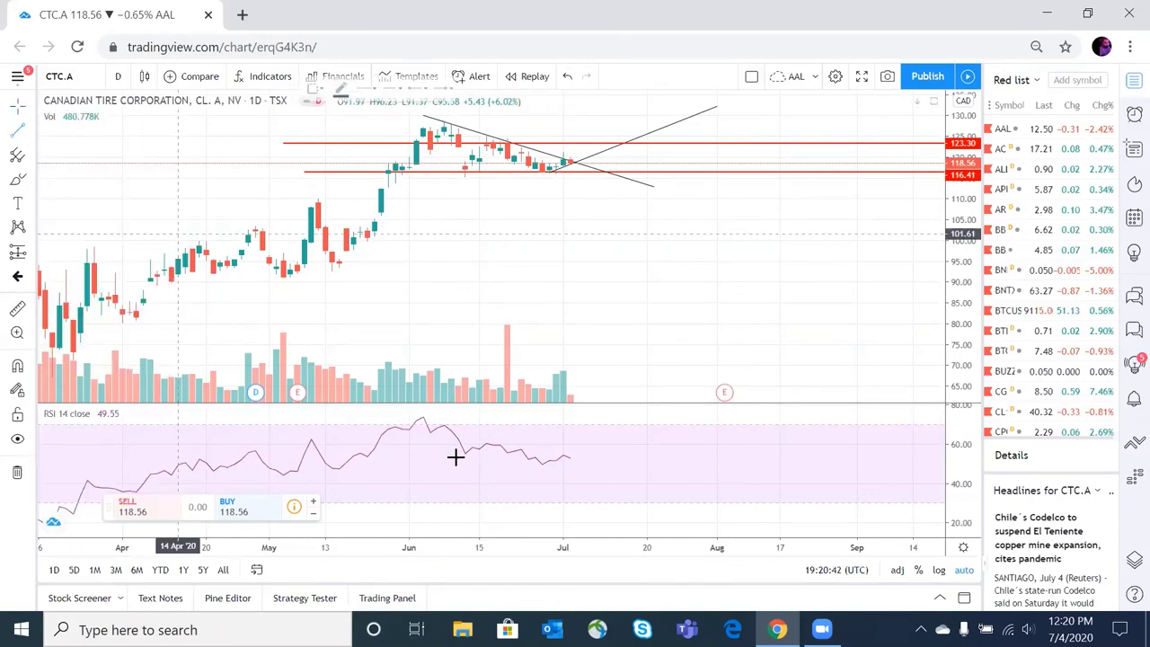
{"action": "left_click", "coordinate": [423, 417]}
{"action": "left_click", "coordinate": [703, 501]}
{"action": "left_click_drag", "start_coordinate": [695, 515], "coordinate": [625, 470]}
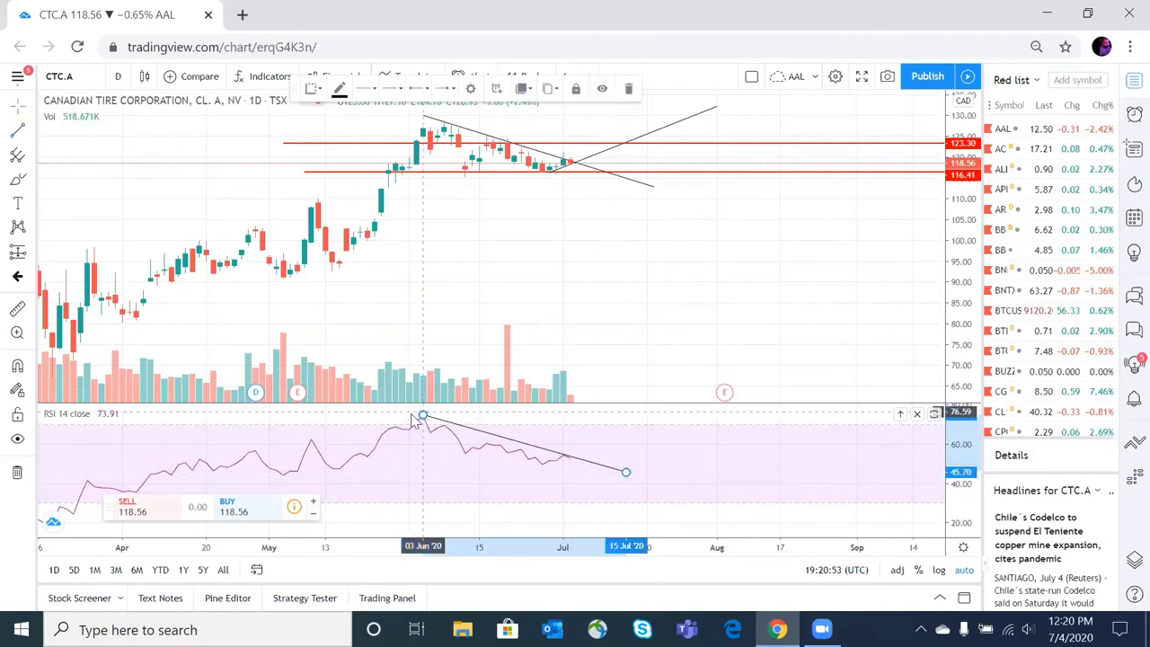
{"action": "left_click_drag", "start_coordinate": [416, 412], "coordinate": [409, 413]}
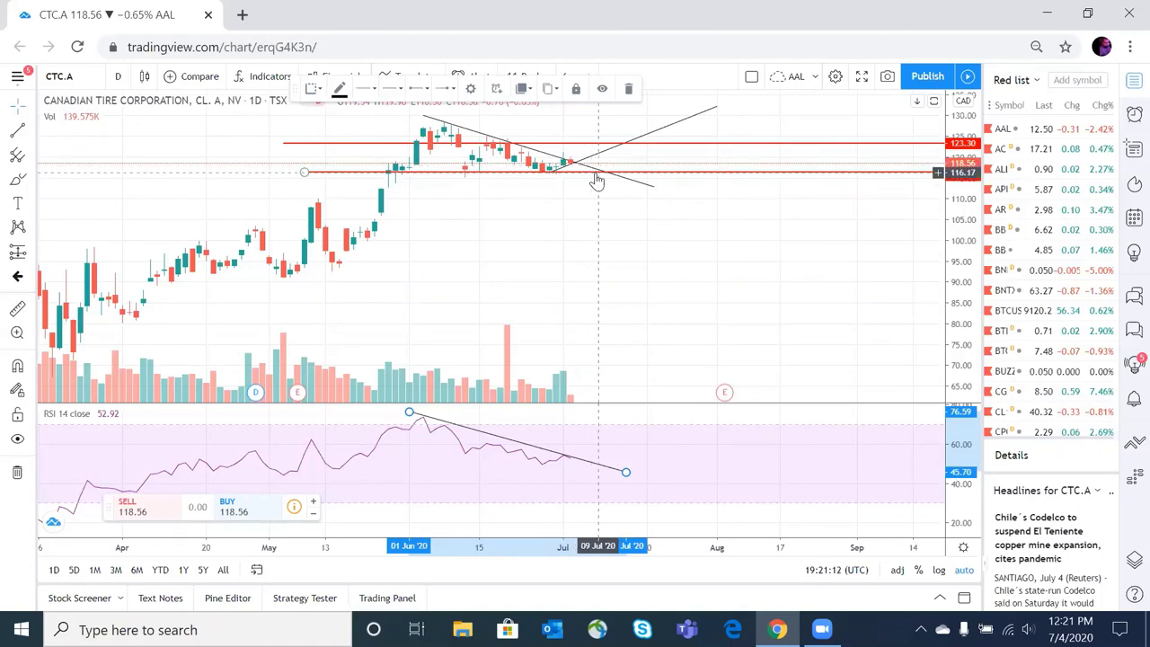
{"action": "left_click_drag", "start_coordinate": [595, 175], "coordinate": [569, 173]}
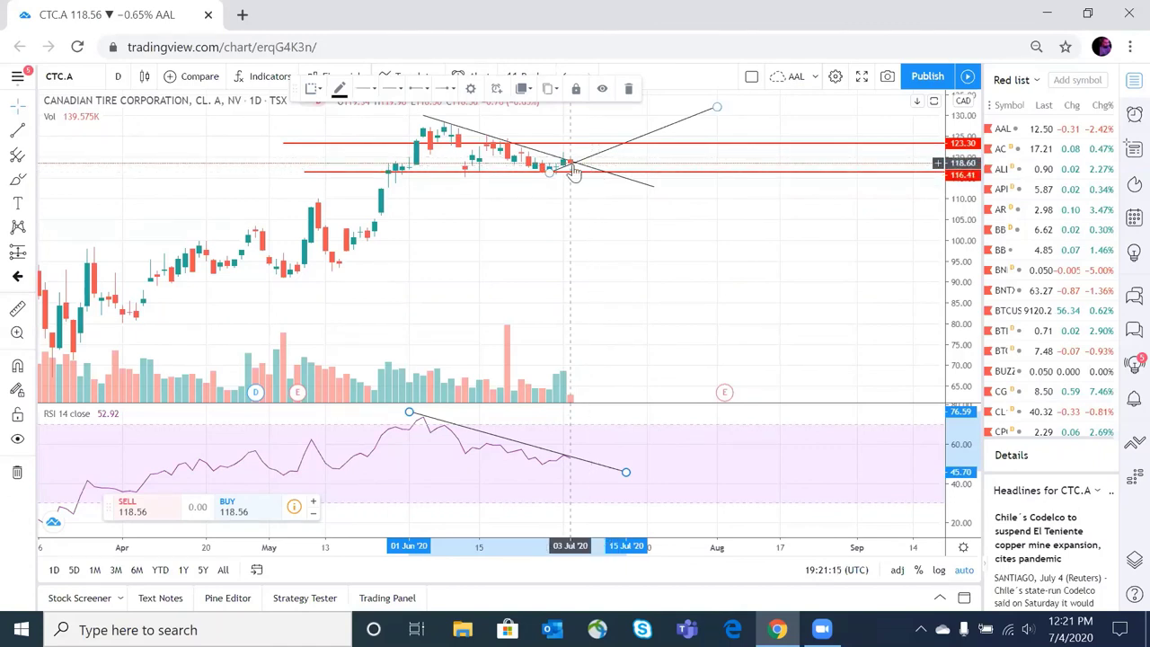